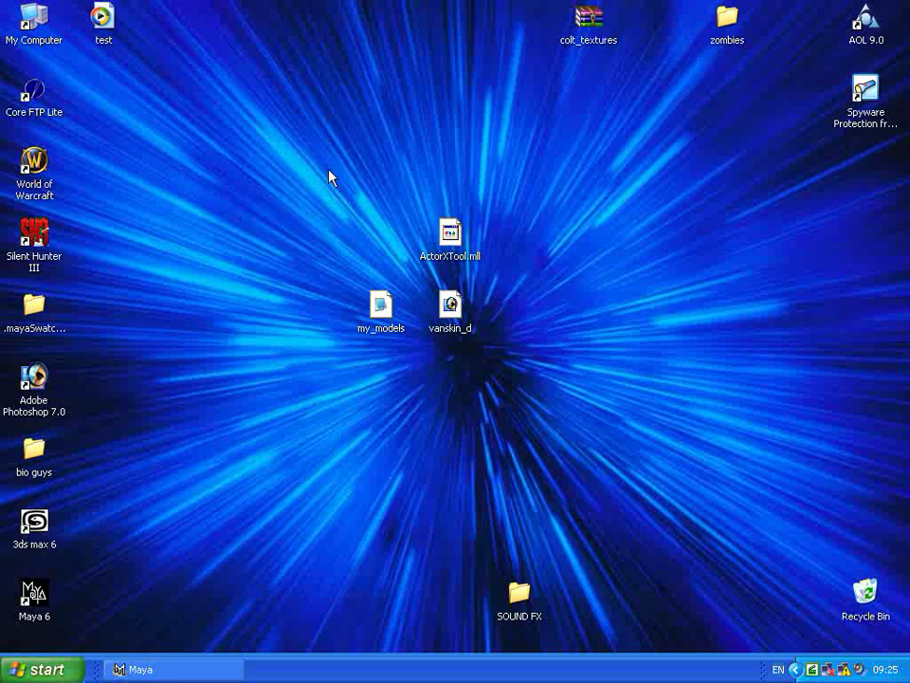
left_click(443, 235)
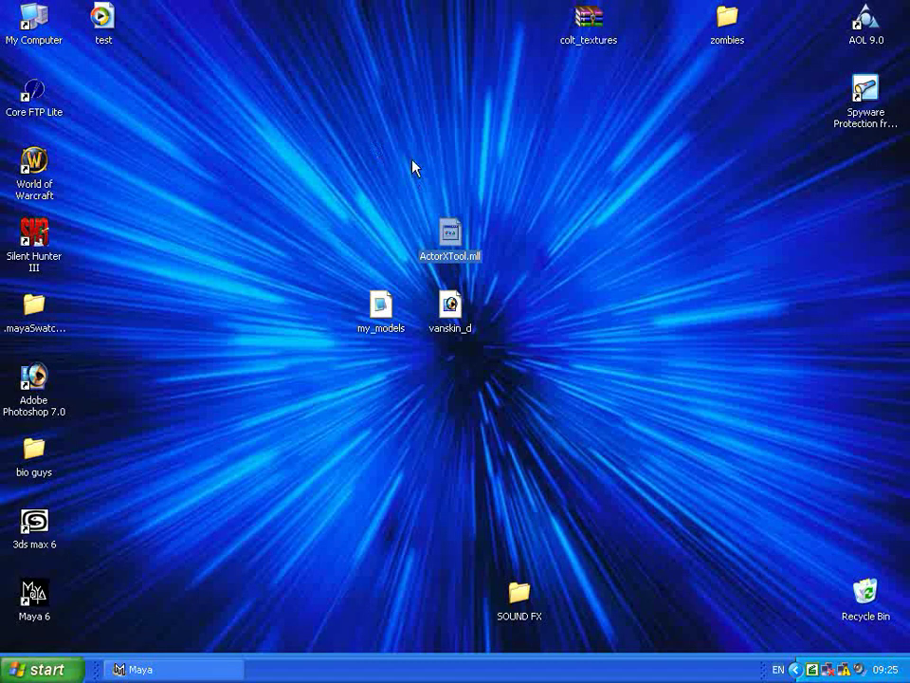
left_click_drag(359, 161, 498, 268)
left_click(525, 268)
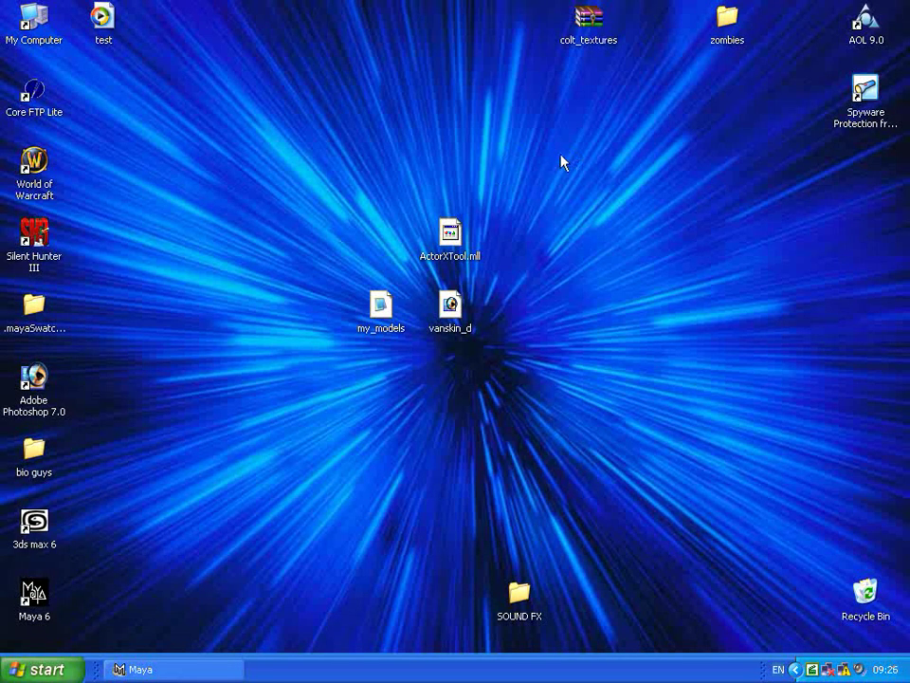
left_click_drag(535, 121, 441, 241)
left_click(444, 239)
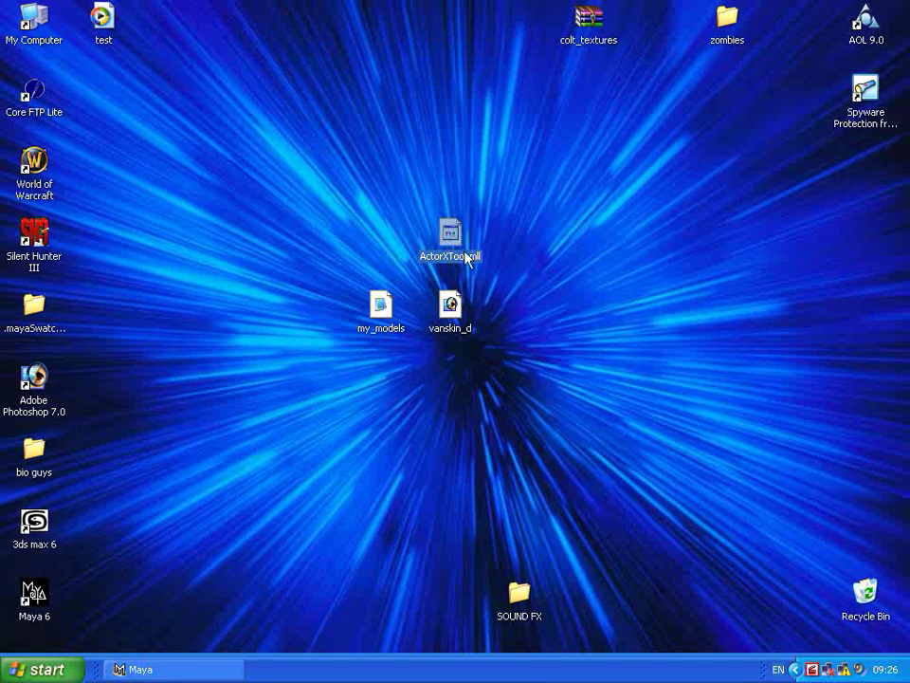
left_click(517, 180)
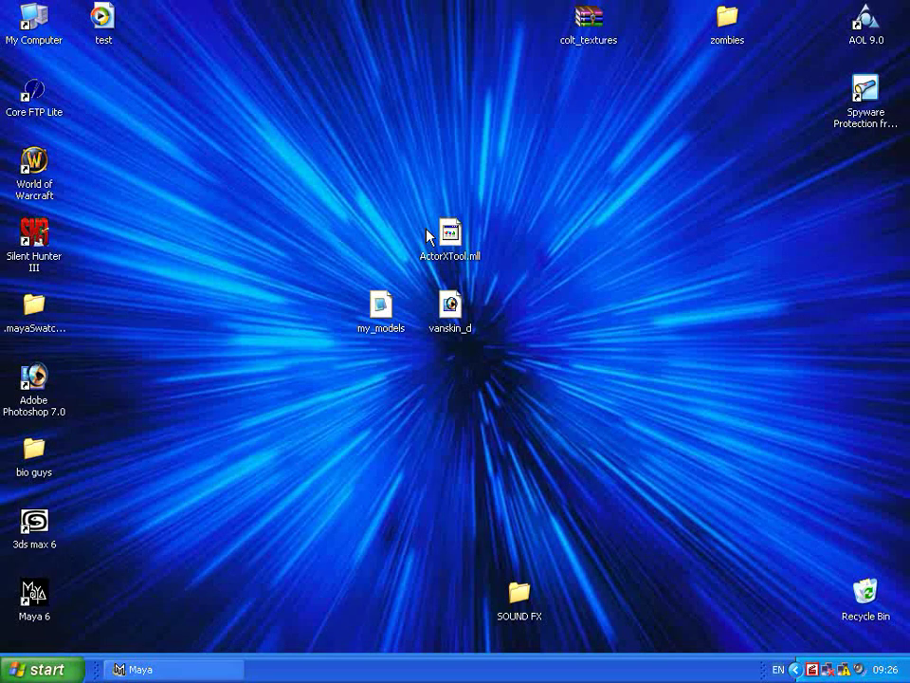
left_click(459, 242)
left_click_drag(506, 201, 445, 267)
left_click(550, 246)
left_click(455, 239)
left_click(520, 254)
Open the C:\Alias\Maya6.0\bin\plug-ins folder and select the ActorXTool.mll plug-in file.
left_click(26, 21)
double_click(26, 21)
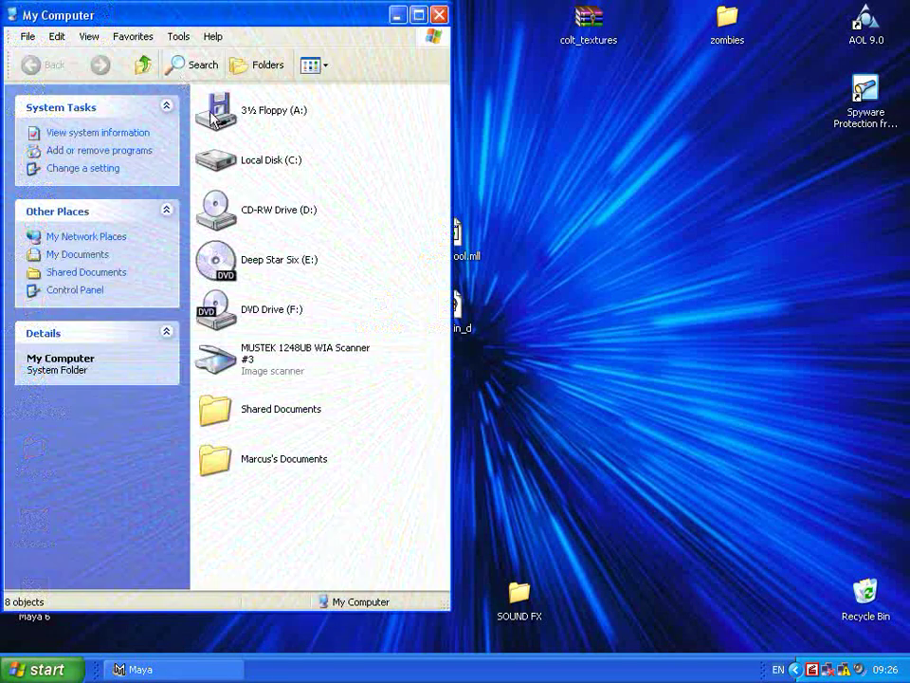
double_click(248, 160)
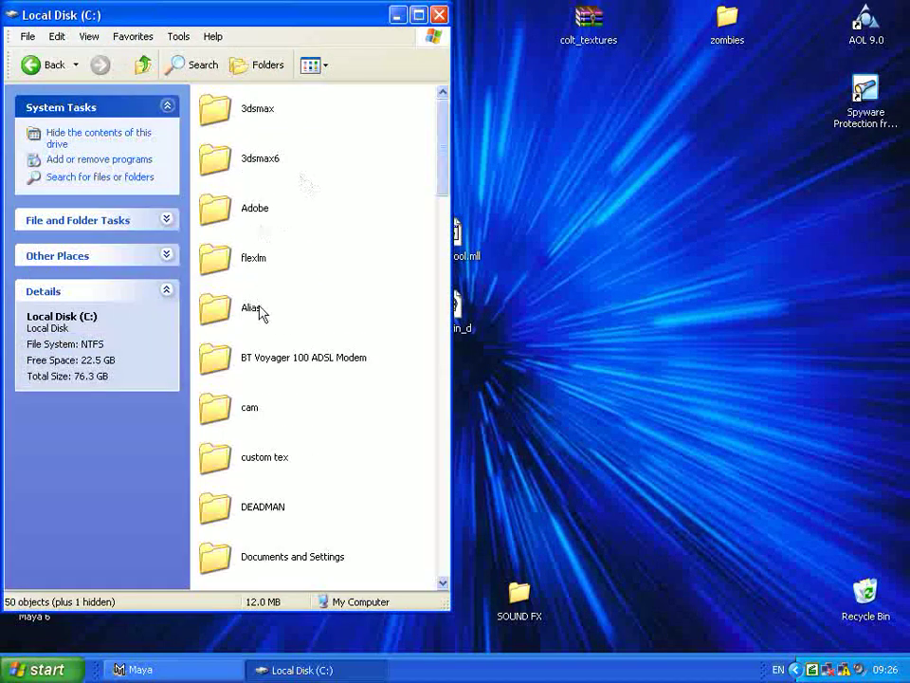
double_click(237, 311)
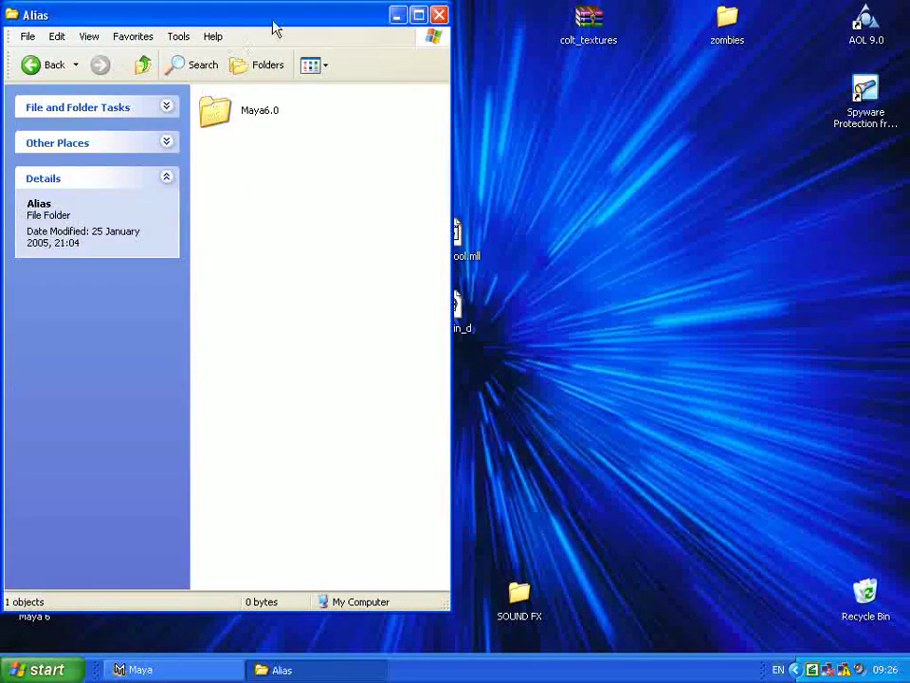
left_click_drag(254, 23, 210, 23)
double_click(178, 112)
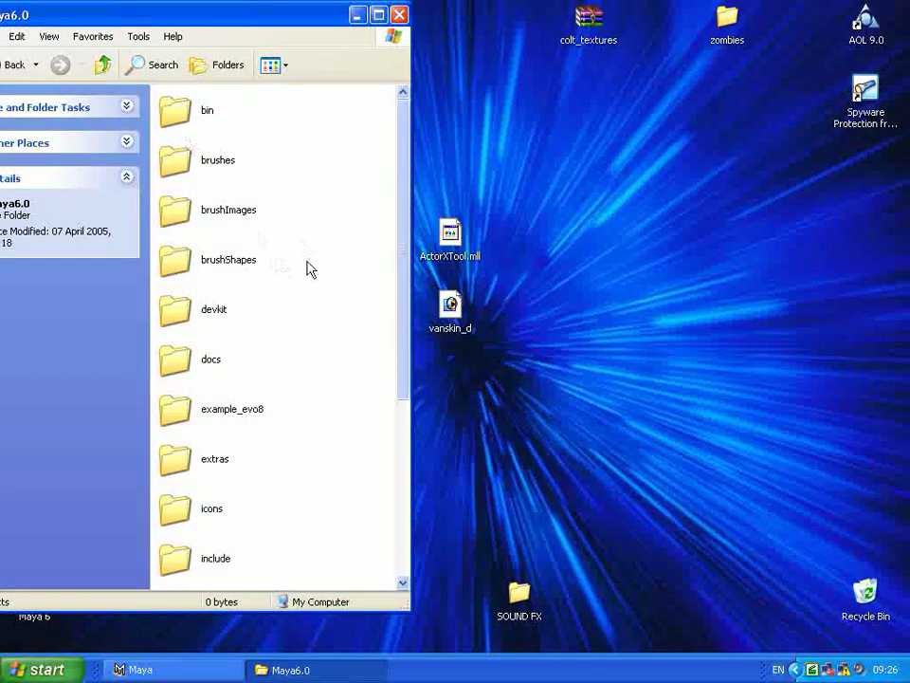
scroll(240, 378, "down", 2)
scroll(242, 378, "up", 2)
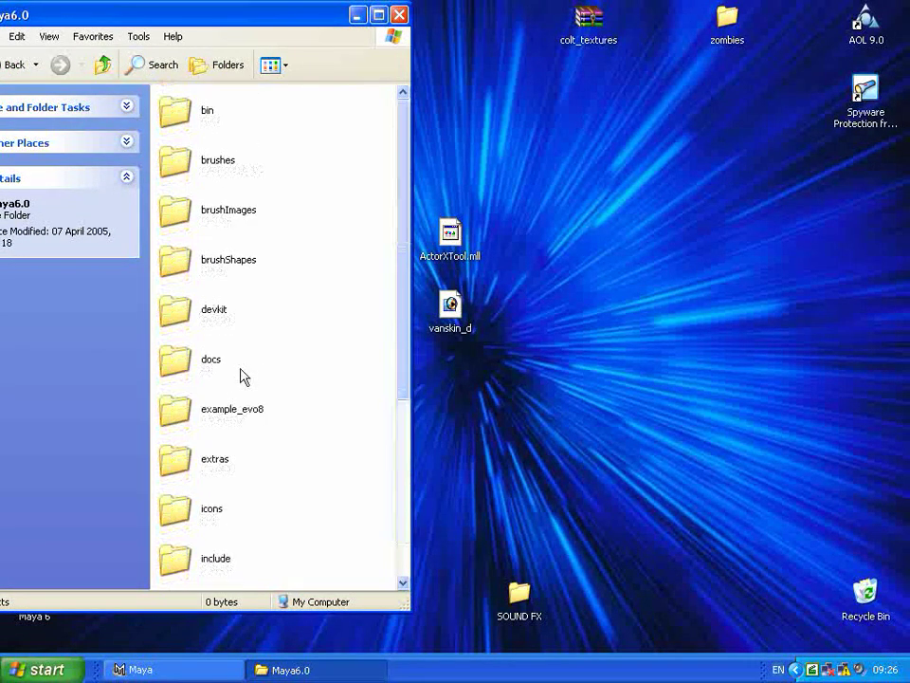
double_click(186, 114)
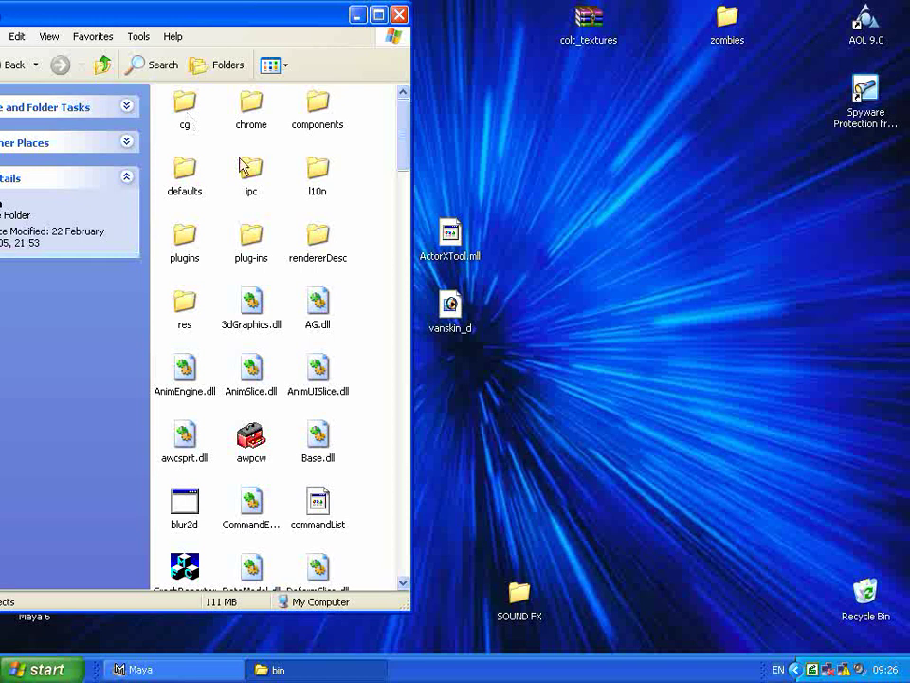
double_click(258, 249)
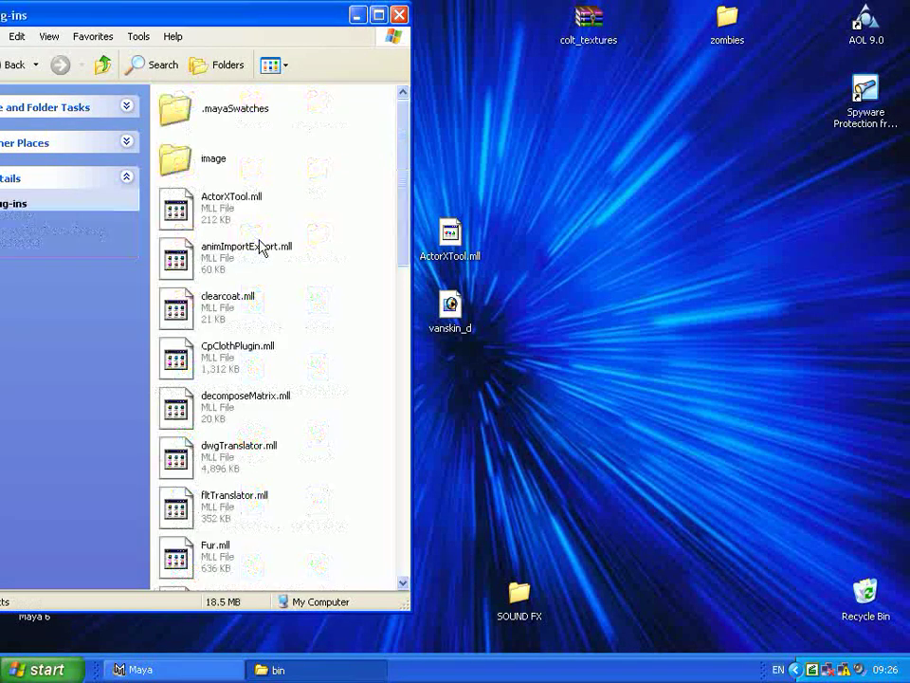
left_click(254, 214)
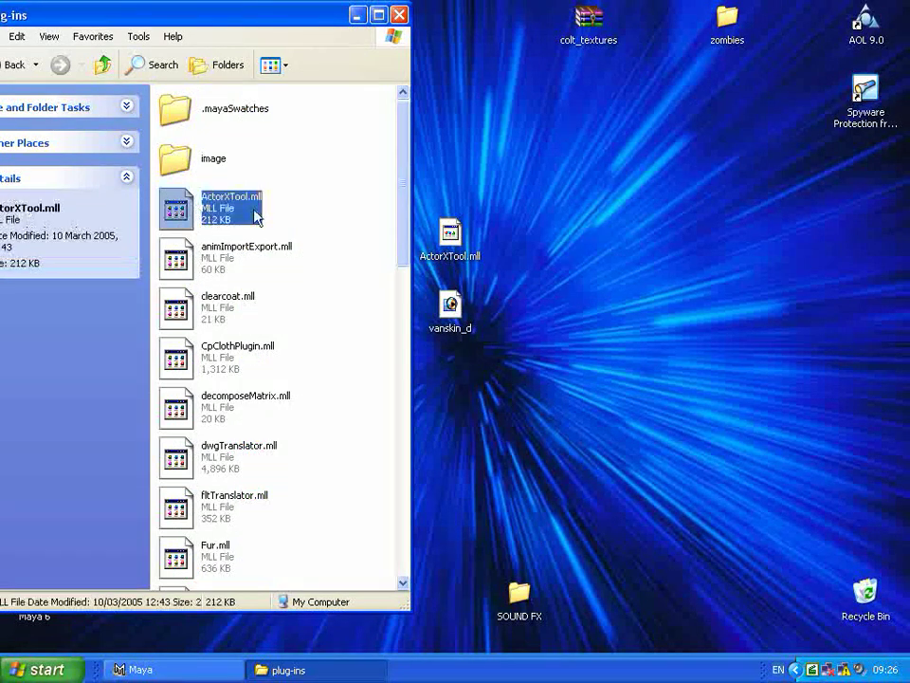
left_click_drag(213, 28, 300, 29)
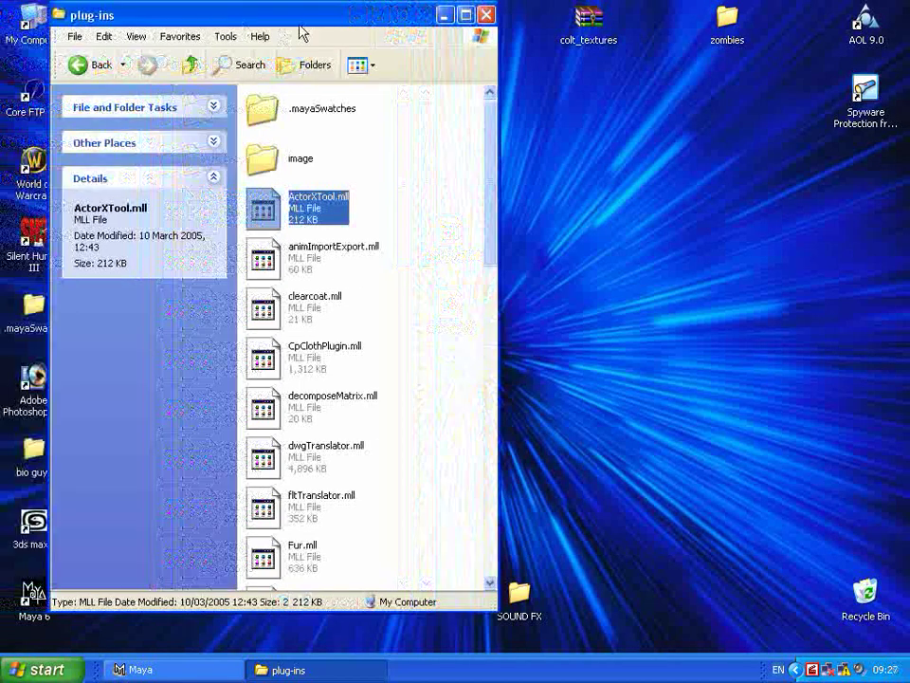
Close the Maya plug-ins folder window and switch to the Maya scene with the van model.
left_click(98, 66)
left_click_drag(166, 26, 81, 25)
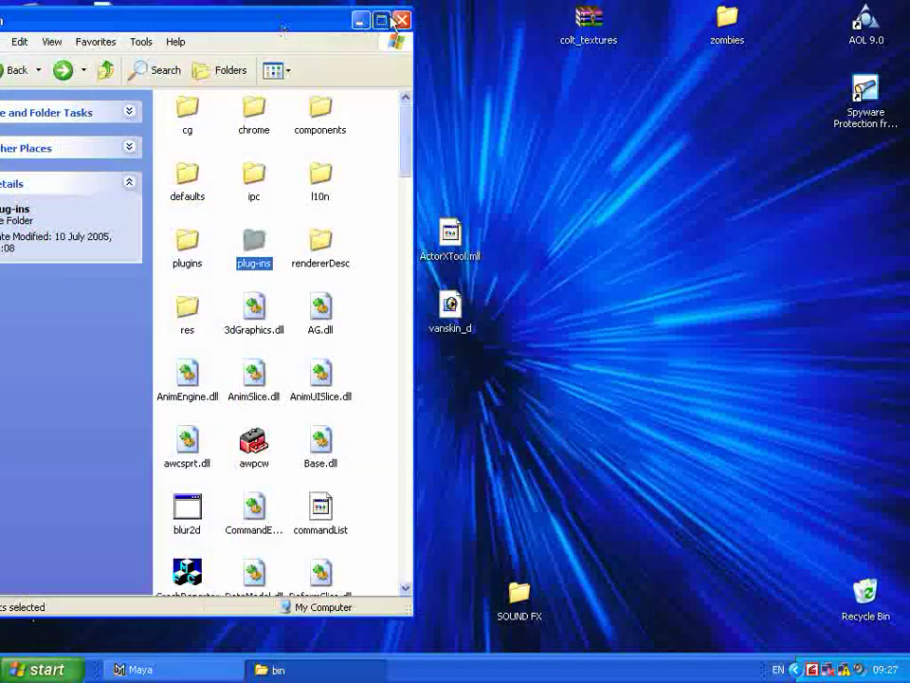
double_click(283, 26)
left_click(899, 11)
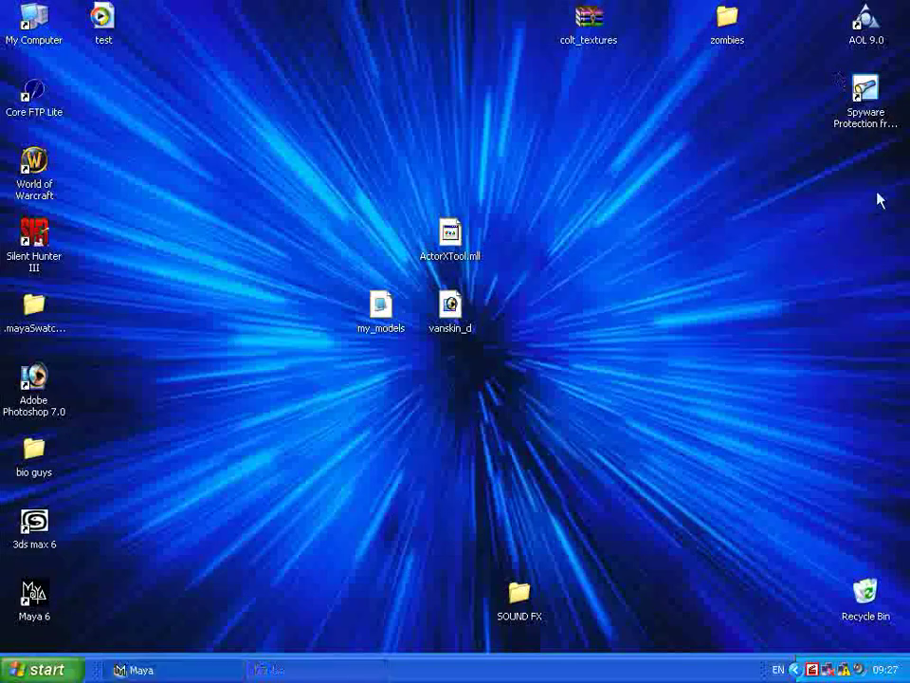
left_click_drag(451, 235, 866, 166)
left_click(47, 668)
left_click(133, 669)
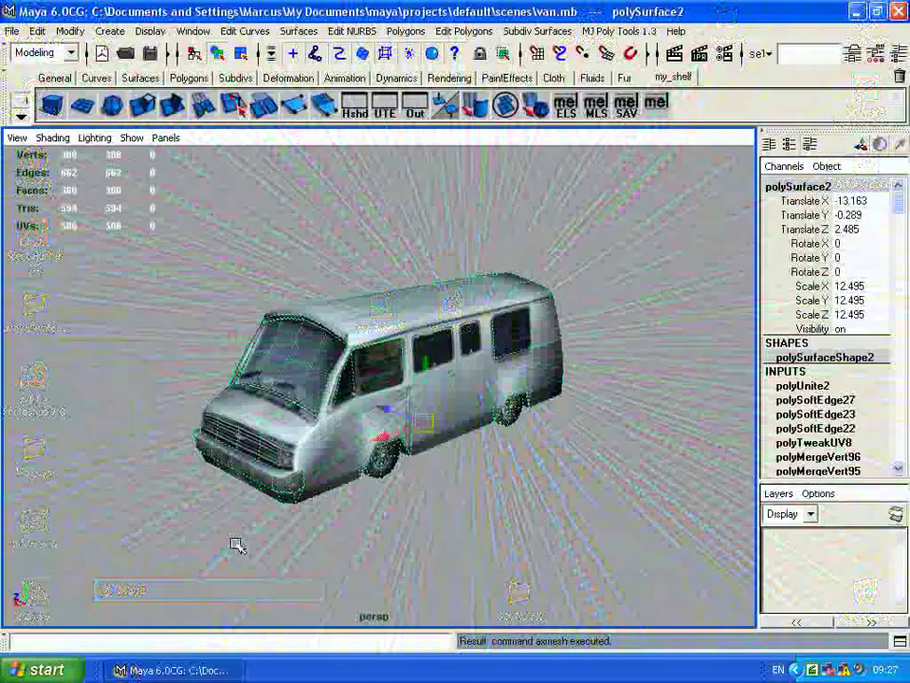
Scale the van down uniformly to 1.167 on all three axes and deselect it.
key("r")
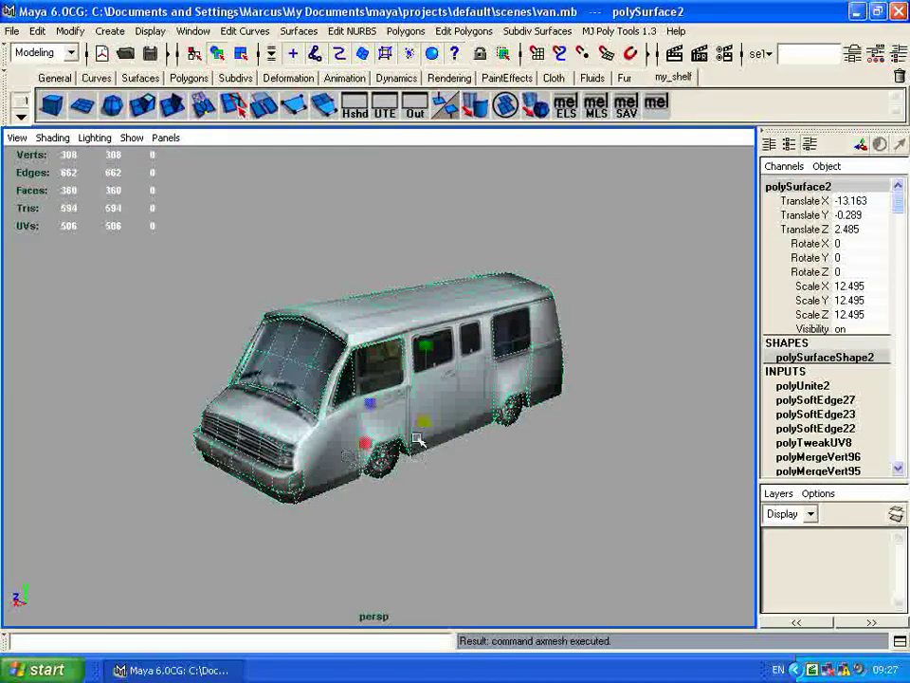
middle_click_drag(402, 446, 363, 550)
right_click_drag(363, 550, 399, 488, "alt")
middle_click_drag(398, 488, 87, 238, "alt")
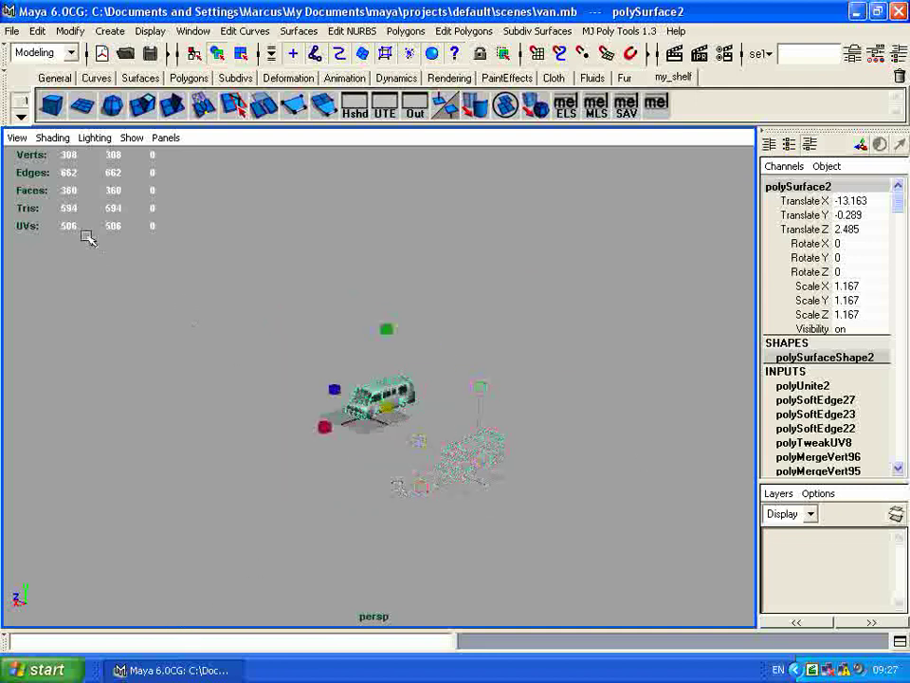
right_click_drag(87, 238, 693, 320, "alt")
middle_click_drag(350, 324, 386, 295, "alt")
left_click(496, 453)
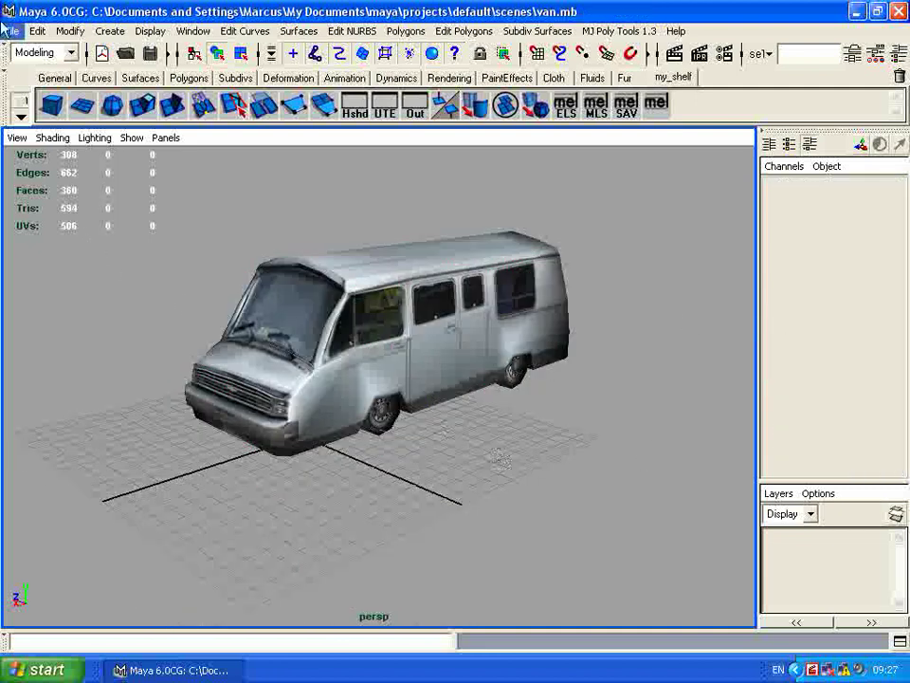
Open the Plug-in Manager, review the loaded and auto load settings of ActorXTool.mll, and close it.
left_click(143, 32)
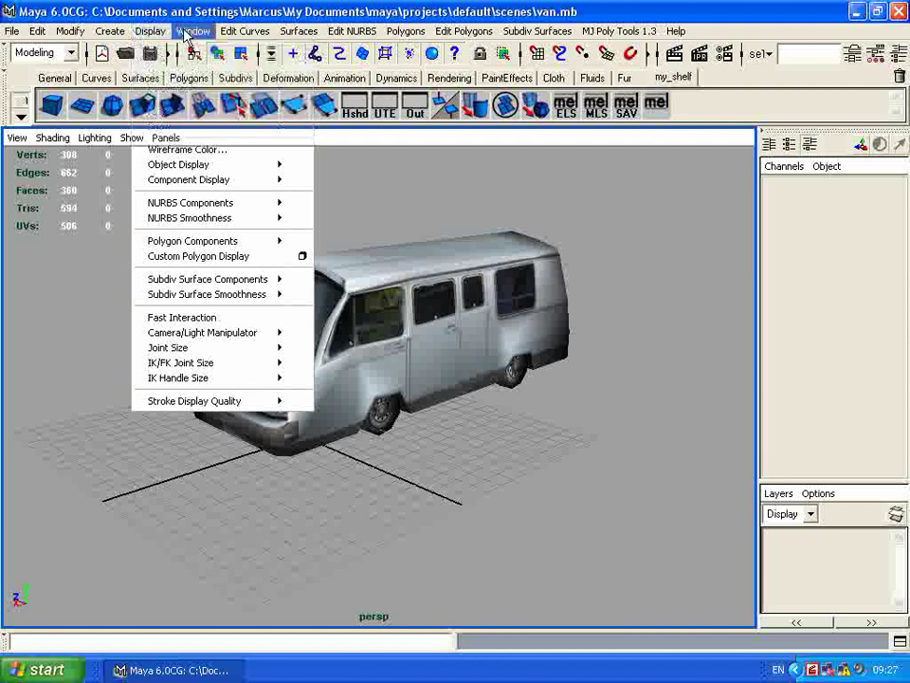
mouse_move(193, 34)
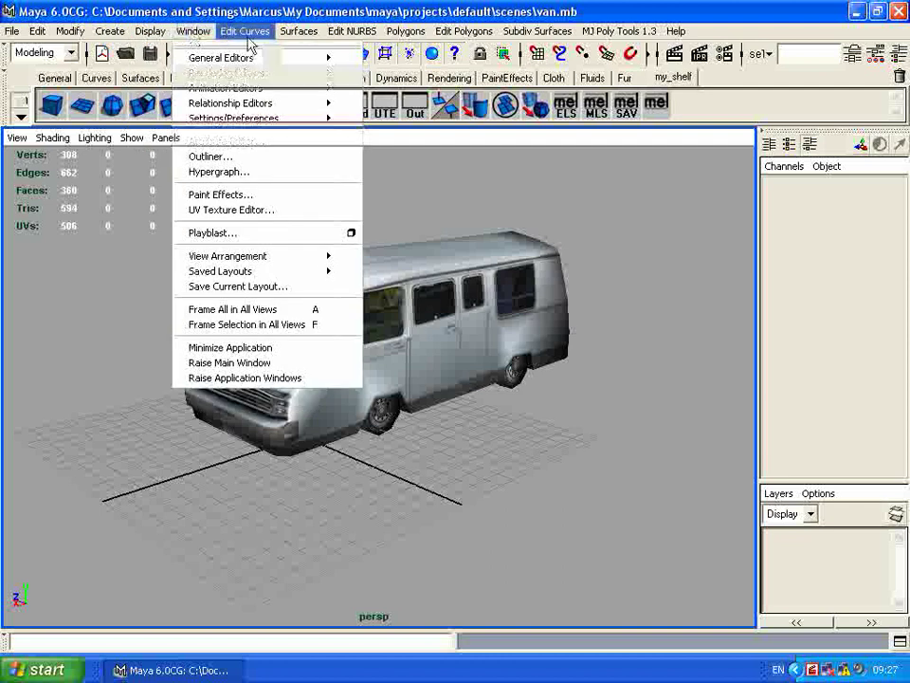
left_click(193, 31)
left_click(110, 32)
left_click(131, 34)
left_click(150, 31)
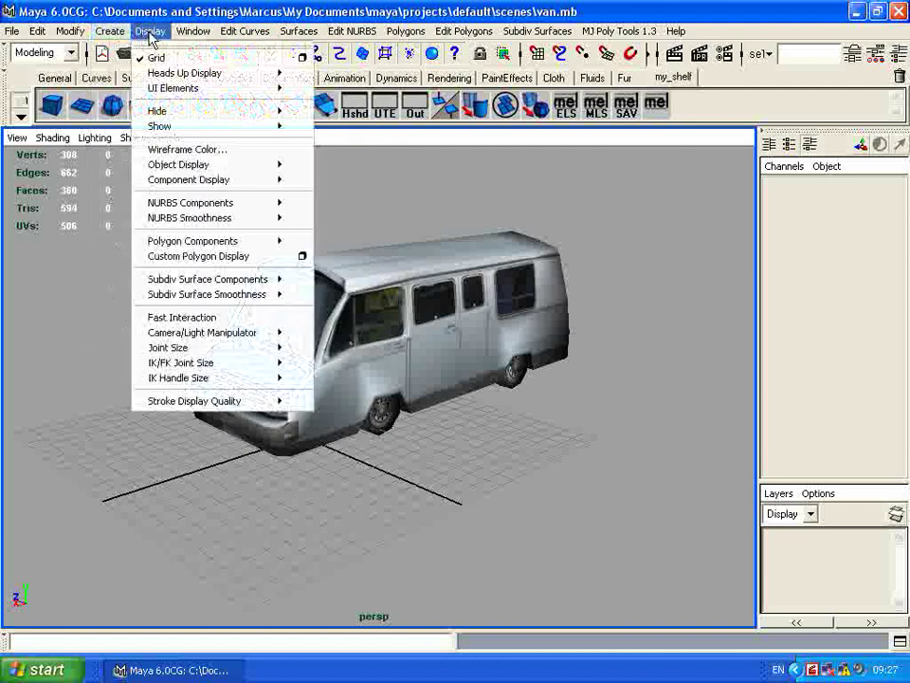
mouse_move(180, 36)
mouse_move(264, 119)
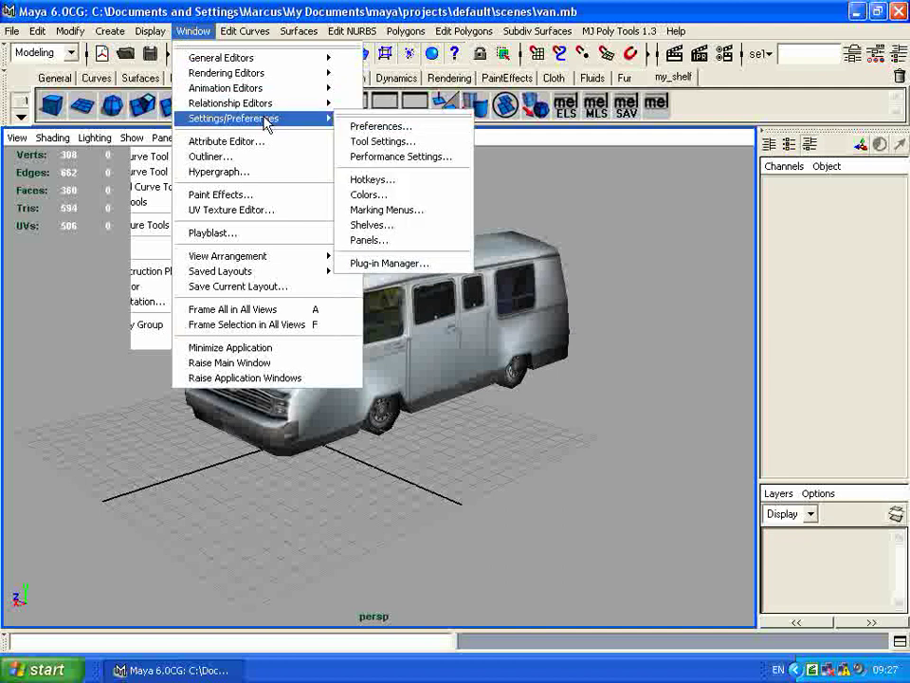
left_click(384, 262)
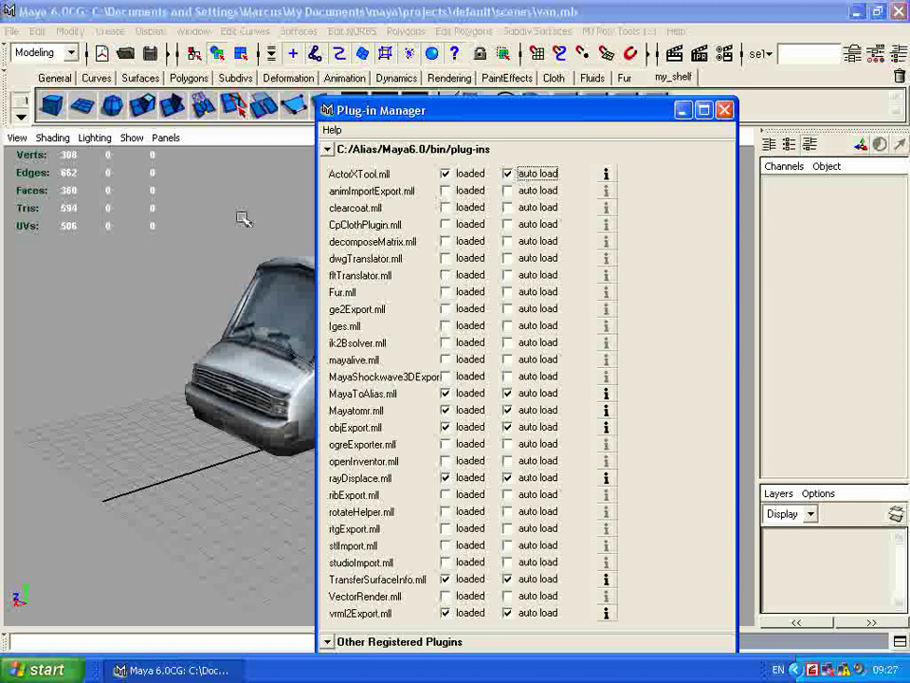
left_click_drag(534, 117, 578, 76)
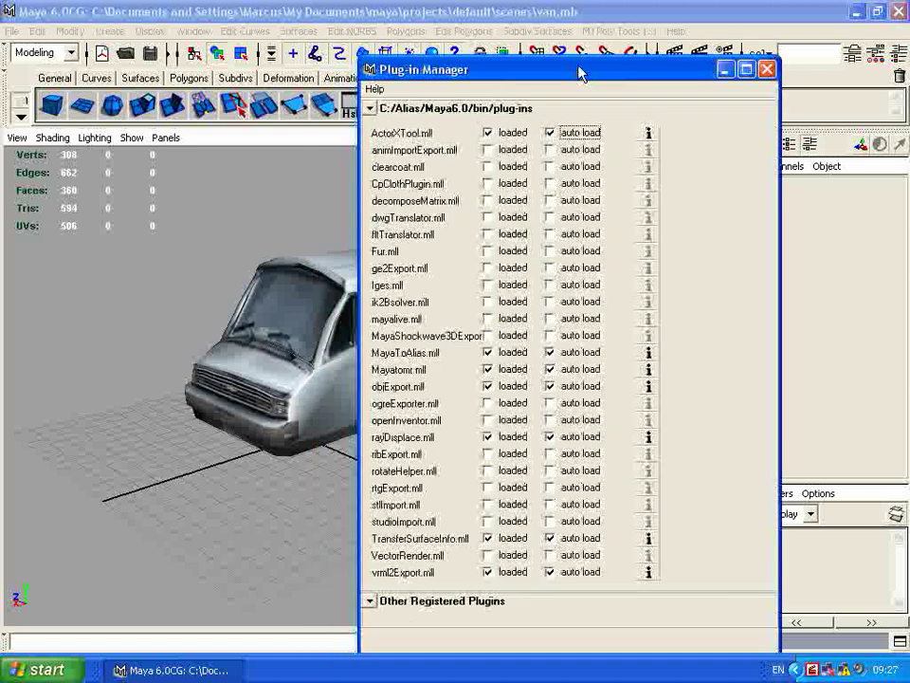
left_click(768, 69)
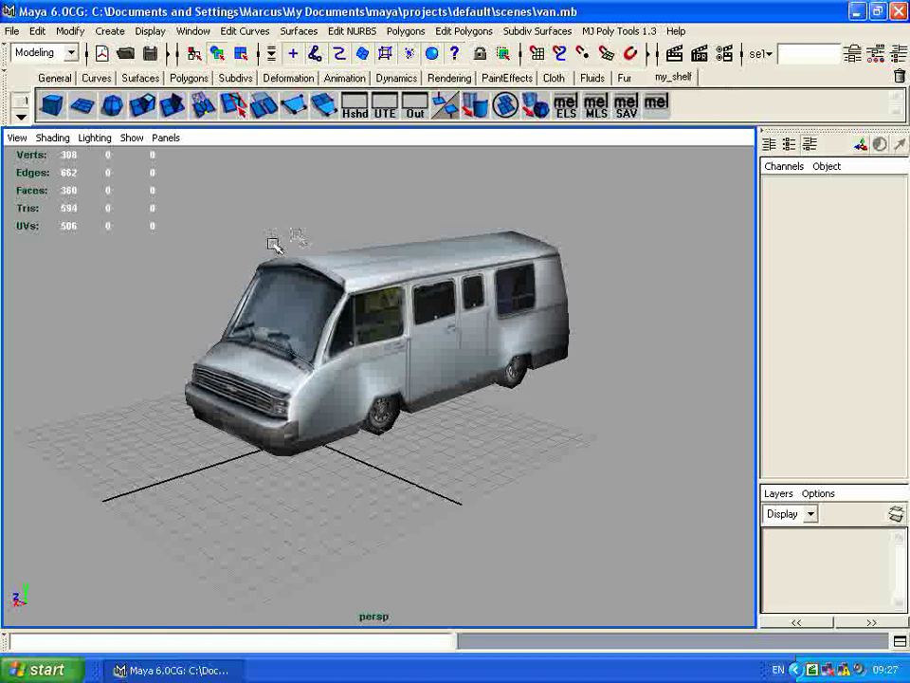
left_click_drag(348, 262, 560, 360, "alt")
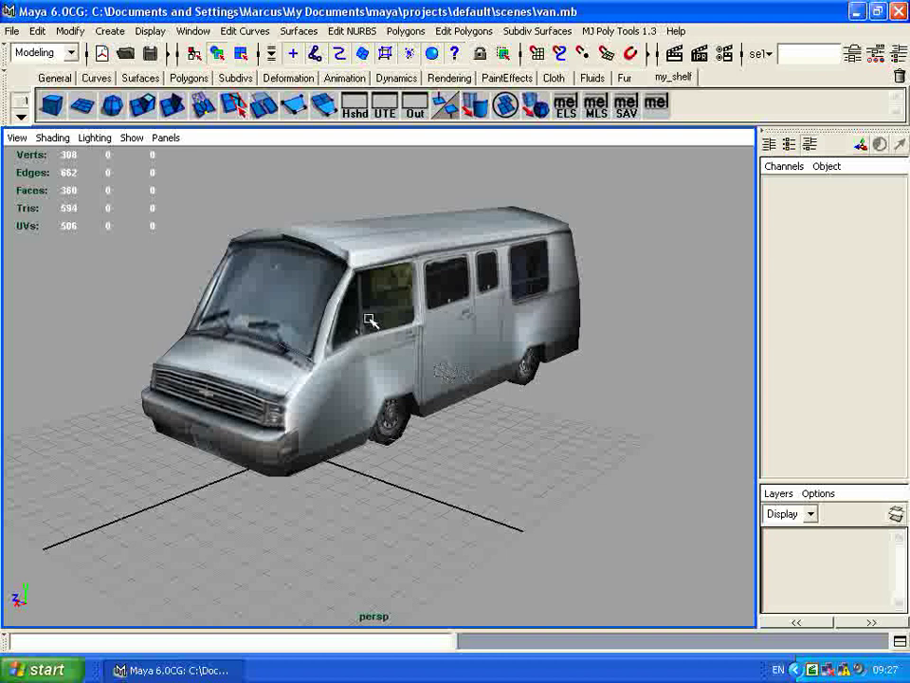
middle_click_drag(368, 317, 398, 325, "alt")
mouse_move(379, 355)
left_mouse_down("alt")
mouse_move(380, 366)
mouse_move(465, 368)
mouse_move(388, 372)
left_mouse_up("alt")
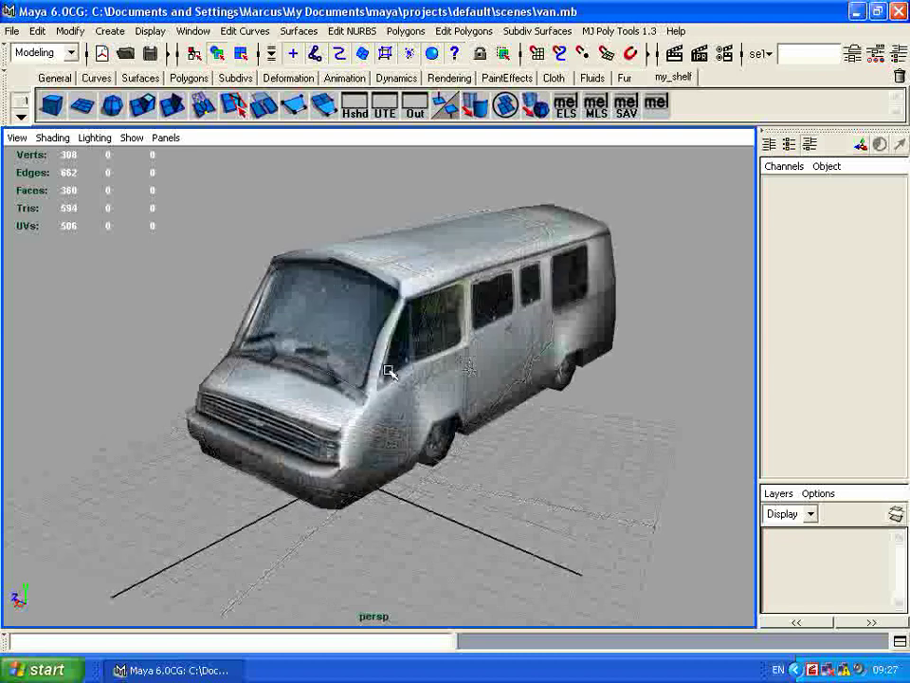
right_click_drag(398, 410, 330, 407, "alt")
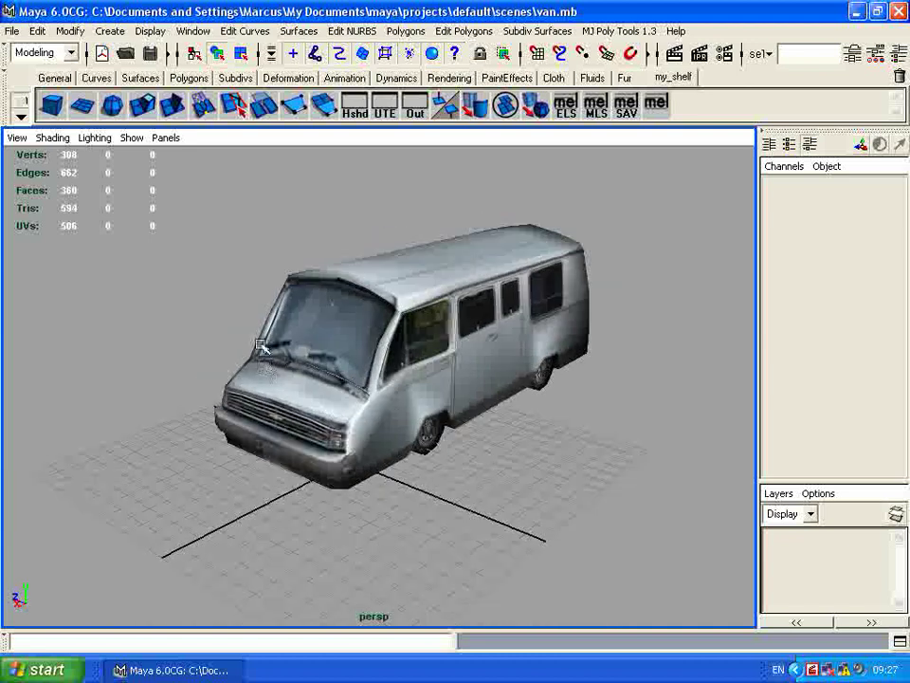
left_click_drag(288, 375, 420, 394, "alt")
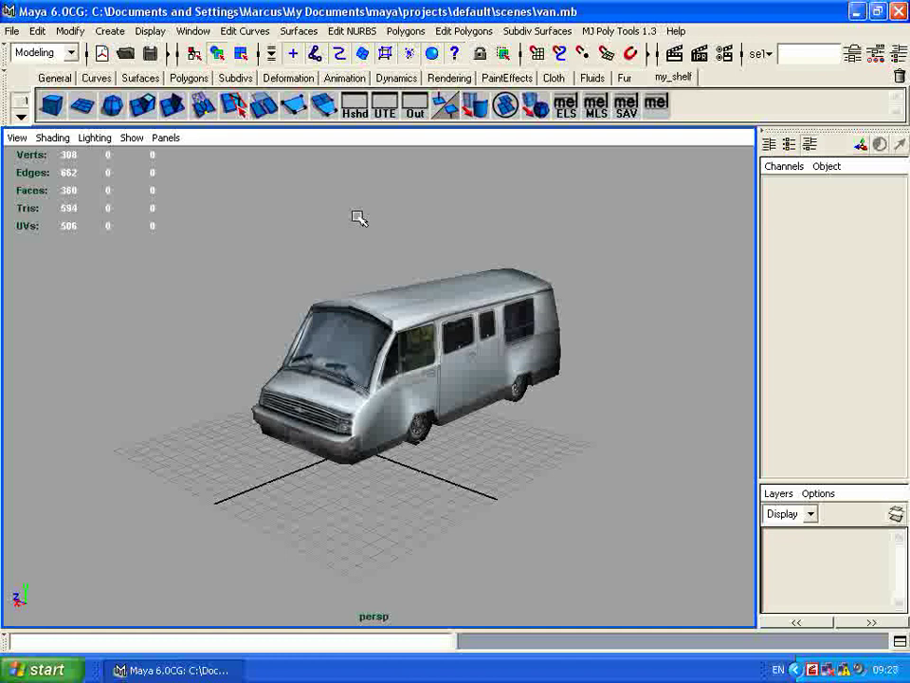
left_click_drag(382, 265, 411, 296, "alt")
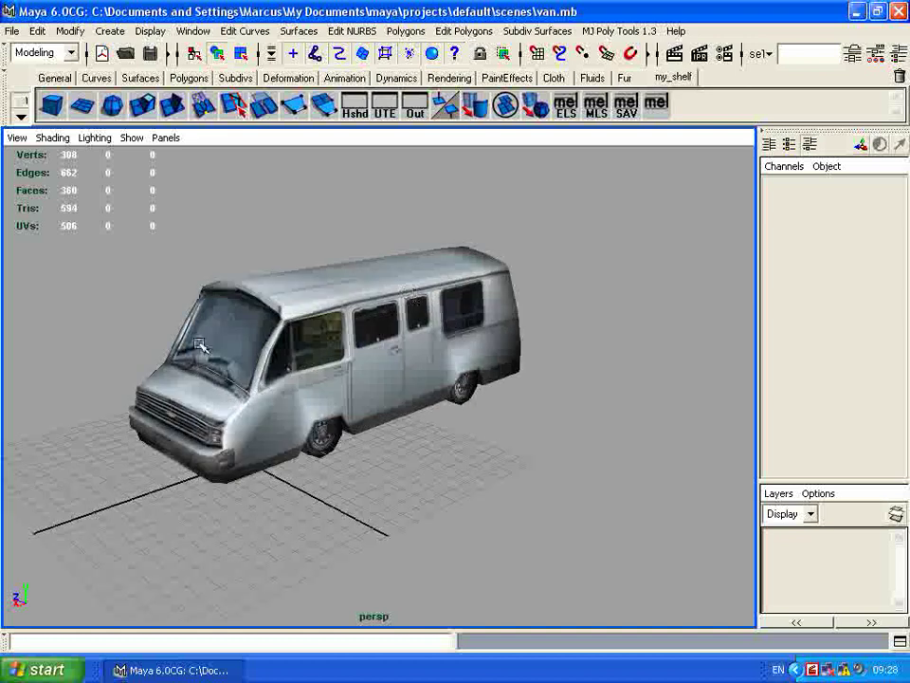
left_click(467, 391)
left_click(423, 315)
scroll(413, 326, "up", 3)
left_click_drag(268, 338, 243, 447, "alt")
left_click(390, 480)
scroll(390, 480, "up", 5)
right_click_drag(439, 463, 24, 484, "alt")
left_click_drag(23, 484, 227, 266, "alt")
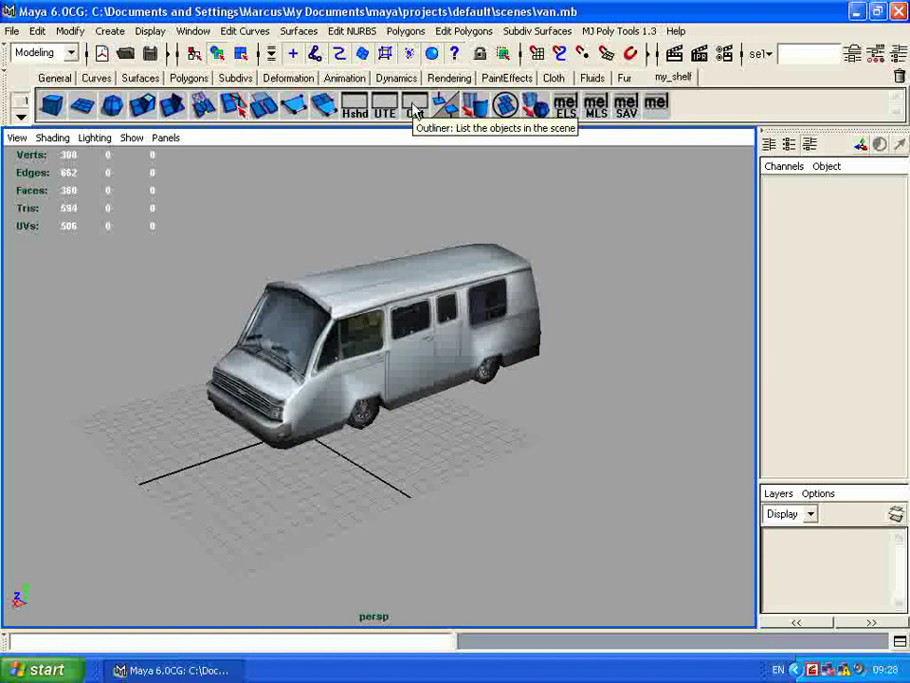
left_click_drag(512, 208, 342, 353, "alt")
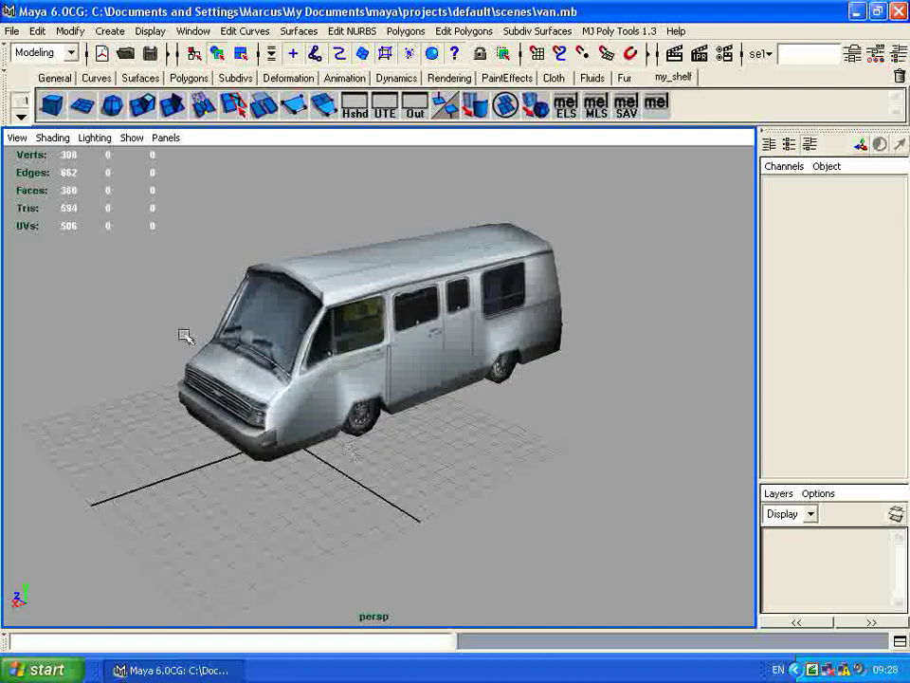
left_click_drag(472, 320, 402, 362, "alt")
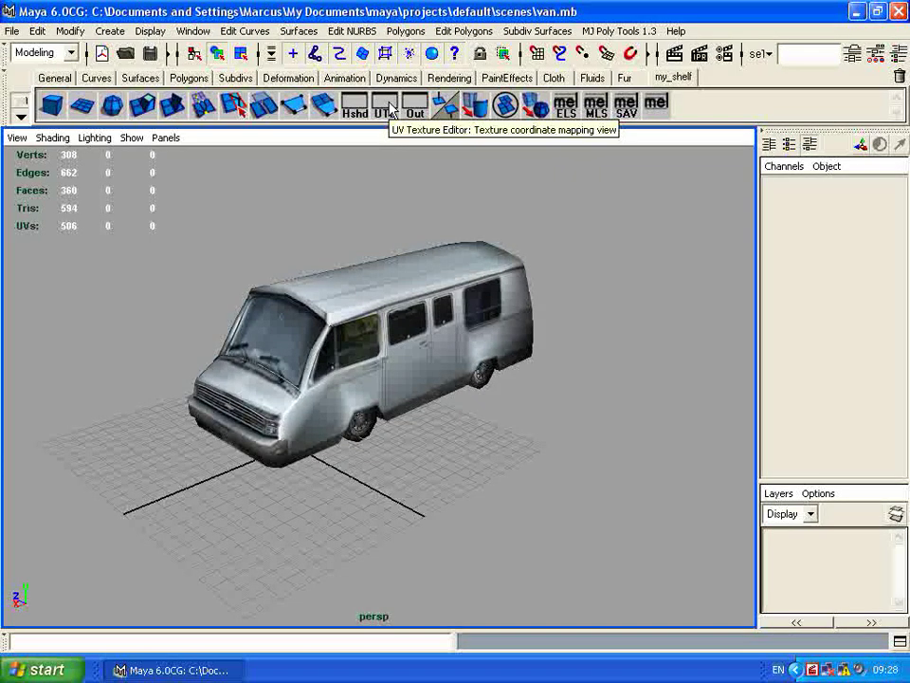
Examine the van's UV layout over its texture in the UV Texture Editor, then close the editor.
left_click(390, 109)
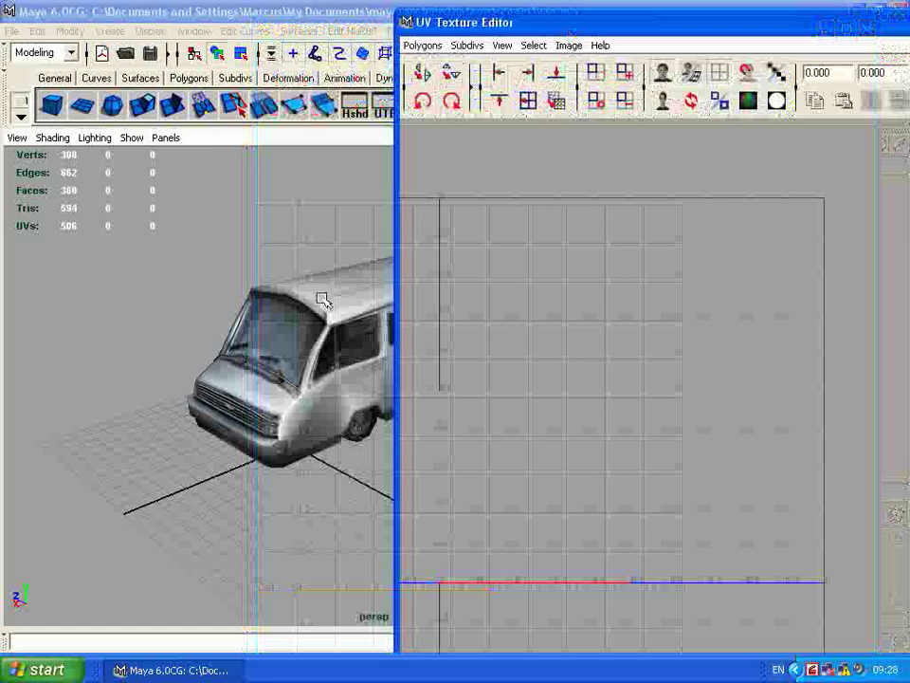
left_click(323, 300)
middle_click_drag(661, 310, 654, 267, "alt")
scroll(742, 309, "down", 1)
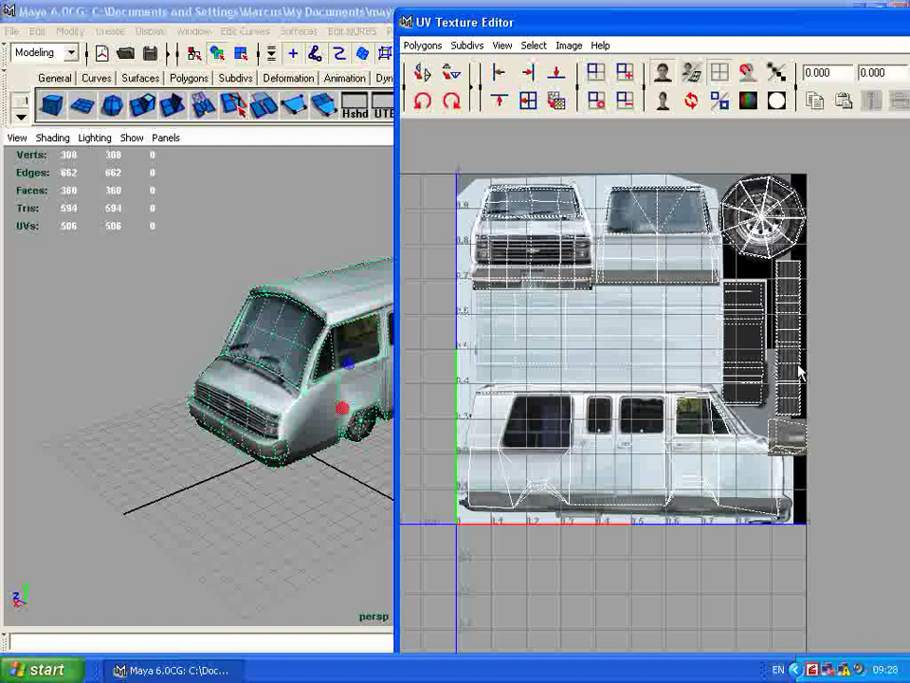
left_click(315, 305)
left_click_drag(314, 304, 285, 313, "alt")
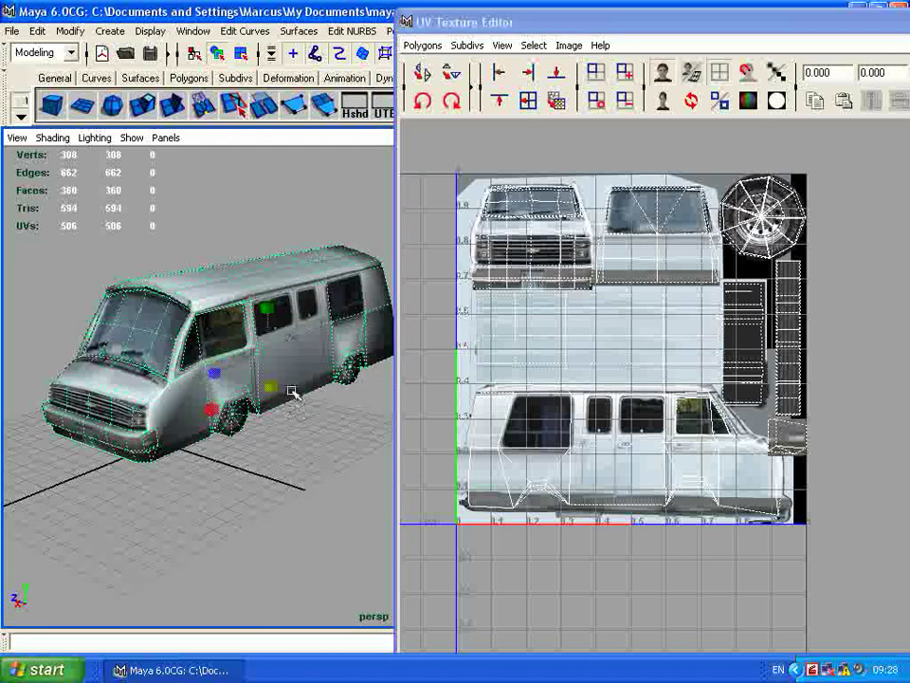
left_click_drag(294, 393, 322, 416, "alt")
left_click(345, 417)
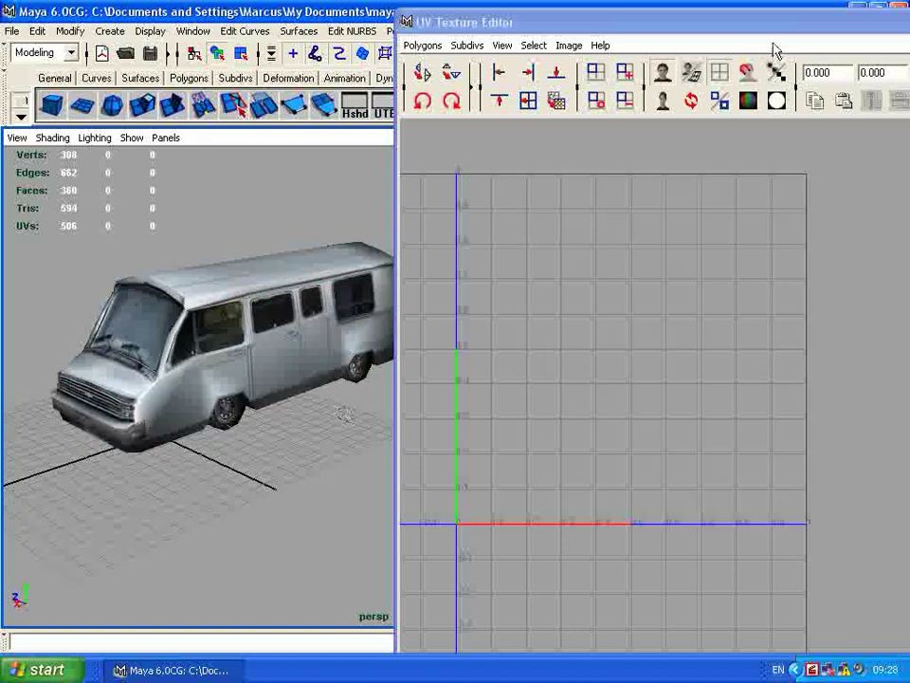
left_click_drag(772, 22, 573, 27)
left_click(755, 21)
Import the zombie height reference box into the van scene.
left_click(302, 370)
left_click_drag(302, 369, 387, 396, "alt")
left_click(441, 381)
left_click_drag(254, 374, 193, 251, "alt")
left_click_drag(352, 313, 482, 383, "alt")
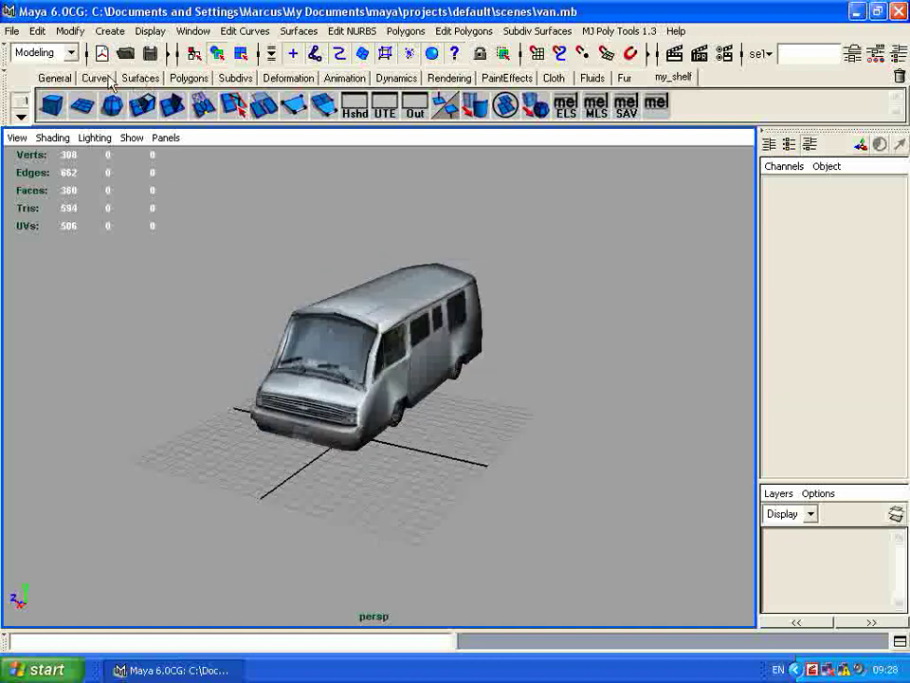
left_click(71, 32)
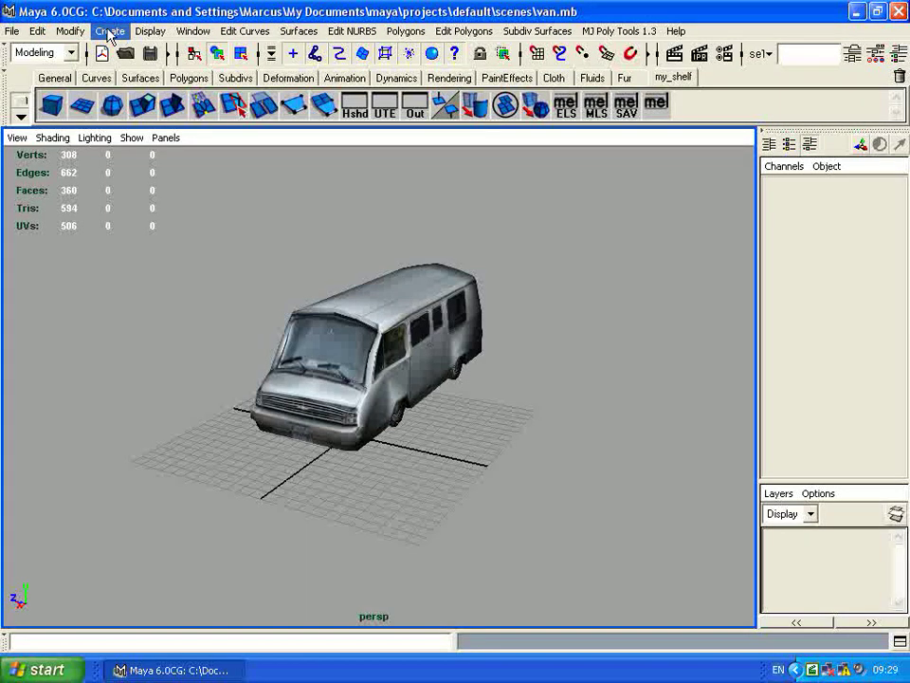
left_click(15, 36)
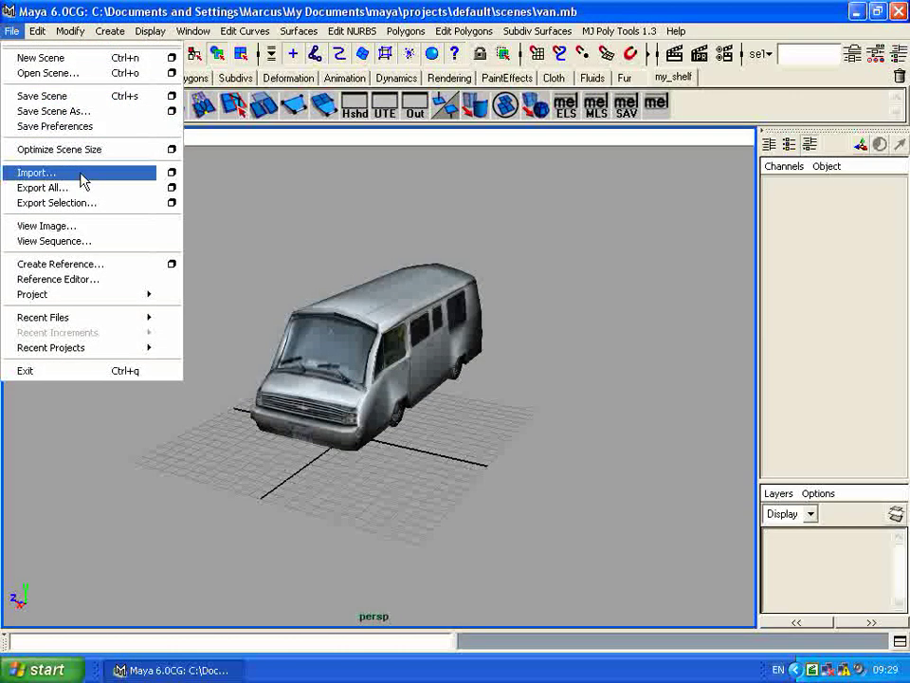
left_click(83, 180)
double_click(546, 306)
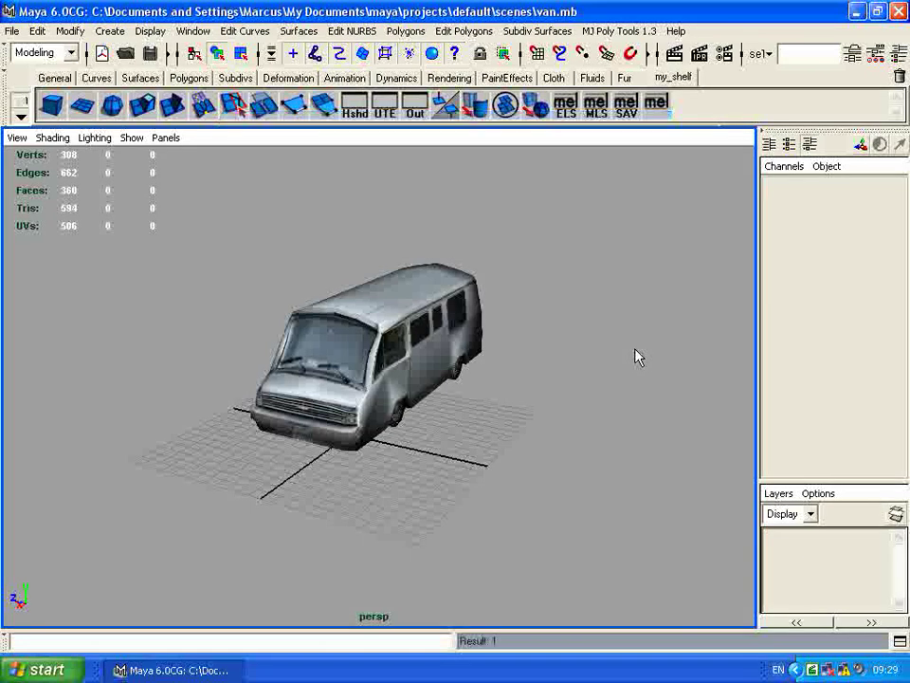
right_click_drag(635, 352, 322, 353, "alt")
right_click_drag(721, 357, 299, 345, "alt")
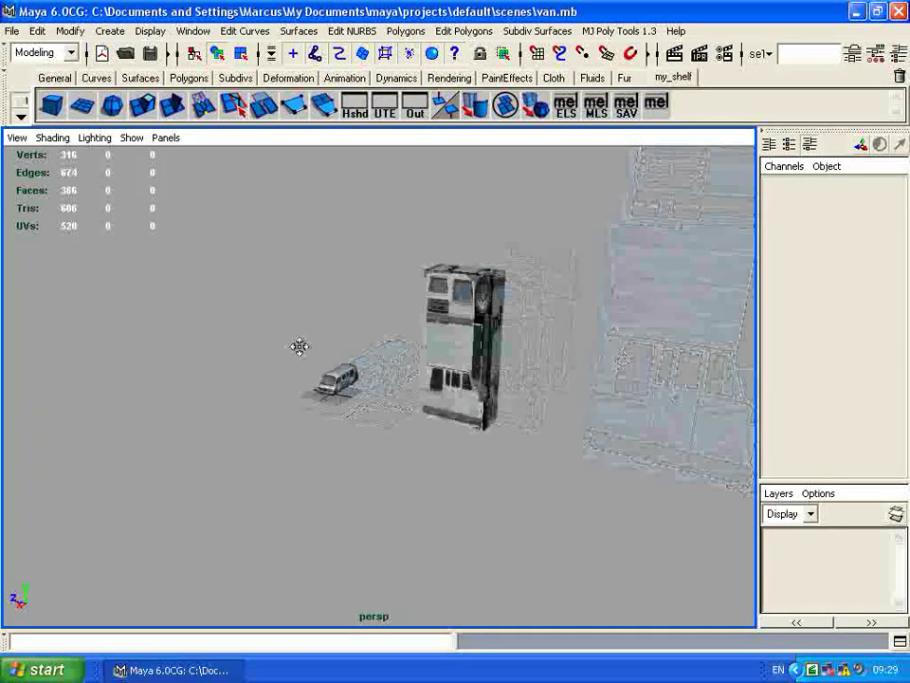
Assign a plain grey Lambert material to the imported reference box using Hypershade, and close Hypershade.
left_click_drag(299, 345, 372, 343, "alt")
left_click(452, 313)
left_click_drag(524, 357, 474, 365, "alt")
left_click(375, 106)
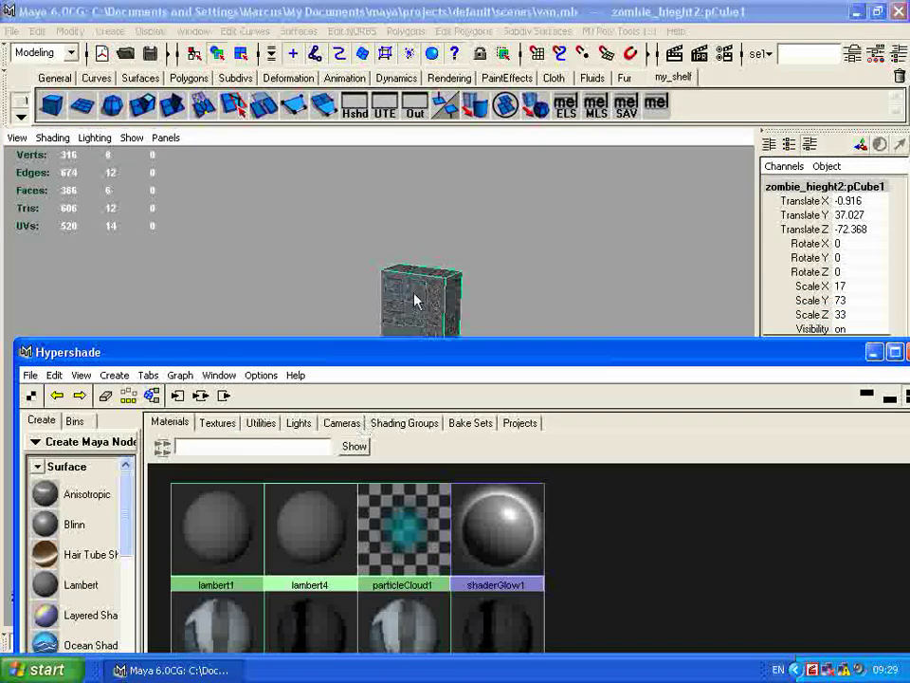
middle_click_drag(415, 293, 417, 298)
left_click_drag(804, 354, 681, 350)
left_click(795, 349)
Widen the reference box by setting its Scale X to 23.
left_click_drag(503, 345, 426, 325, "alt")
left_click_drag(661, 359, 543, 425, "alt")
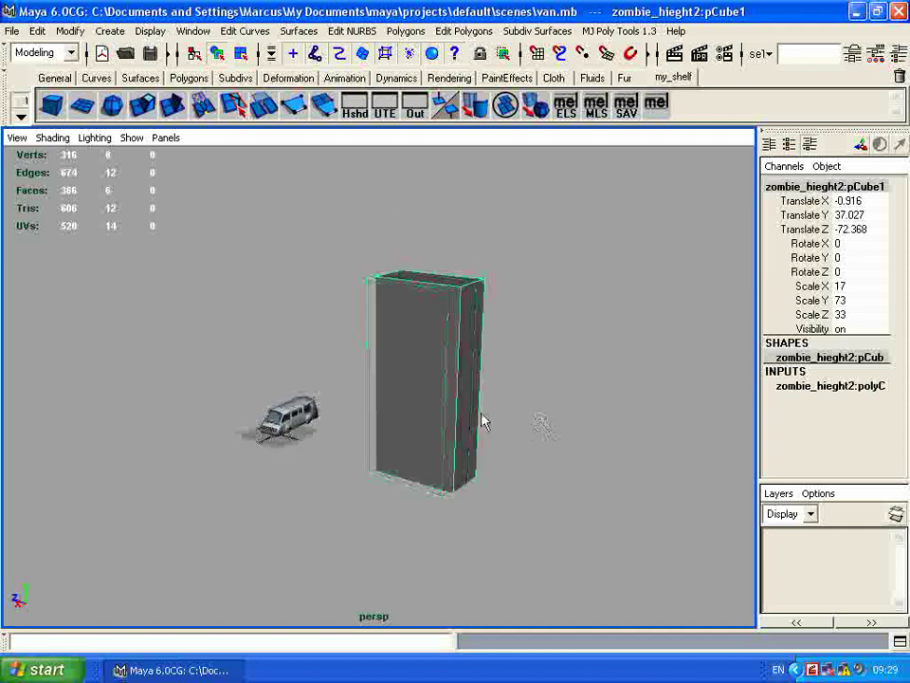
left_click_drag(427, 417, 443, 292, "alt")
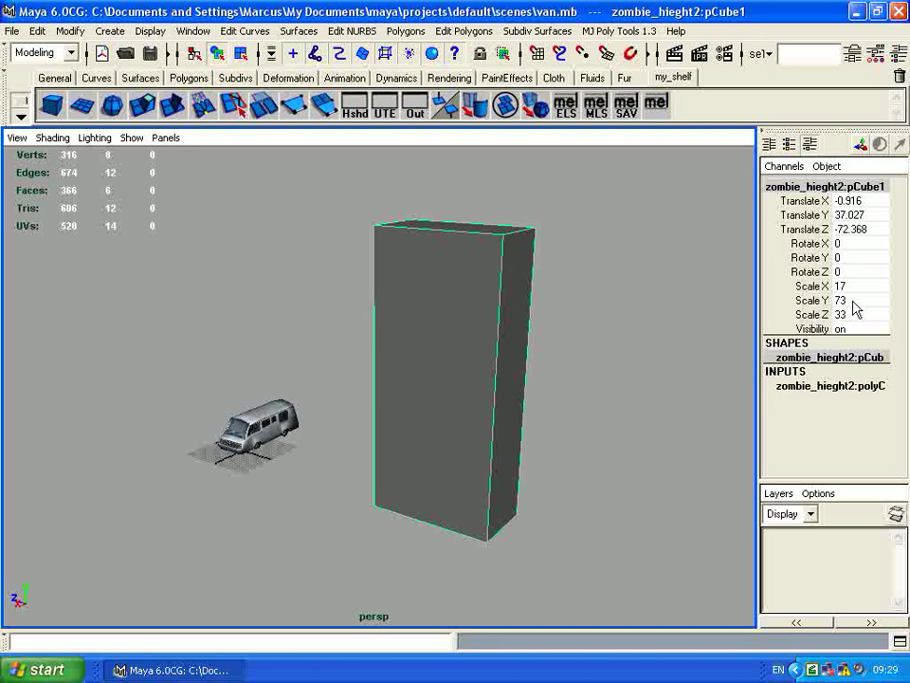
left_click_drag(512, 279, 547, 357, "alt")
key("e")
key("r")
left_click_drag(226, 345, 196, 342)
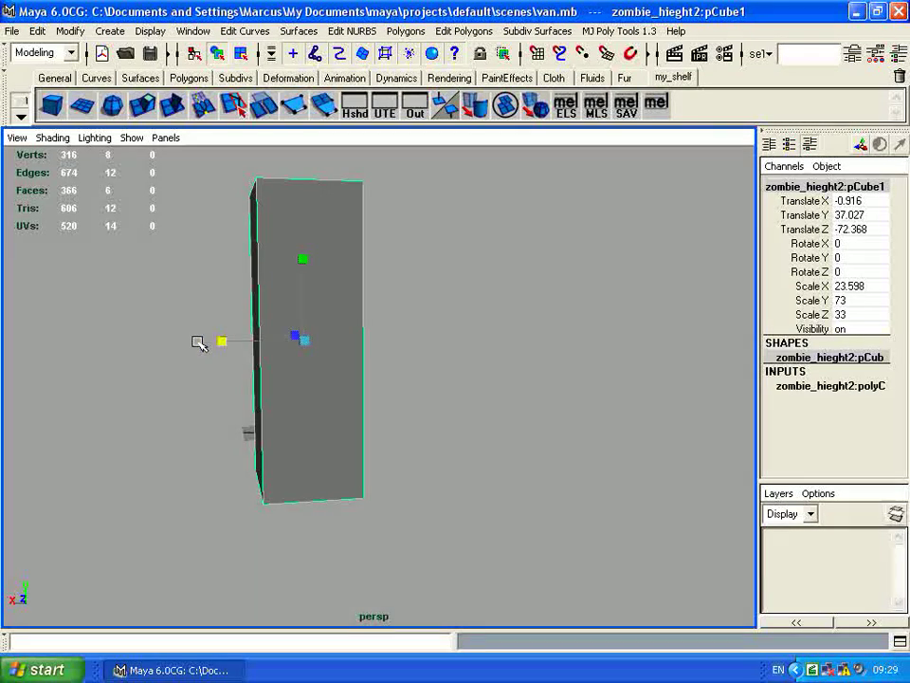
left_click(876, 285)
type("23")
key("Return")
Reposition the reference box's pivot point near the base of the box in the front view.
left_click(528, 339)
left_click_drag(438, 386, 384, 388, "alt")
left_click(310, 378)
left_click_drag(501, 440, 697, 452, "alt")
key("alt+w")
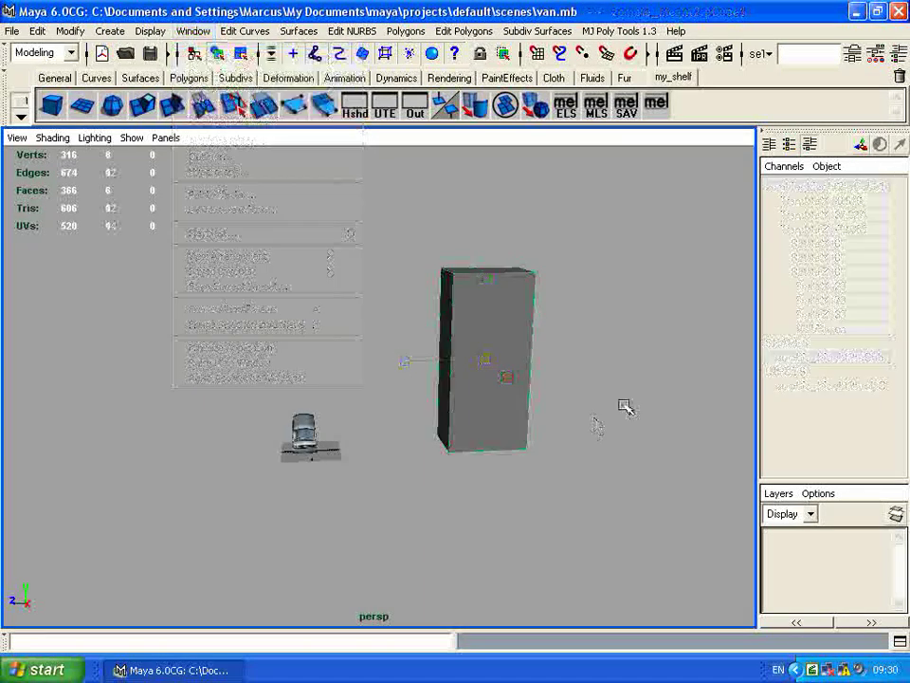
left_click(507, 378)
key("space")
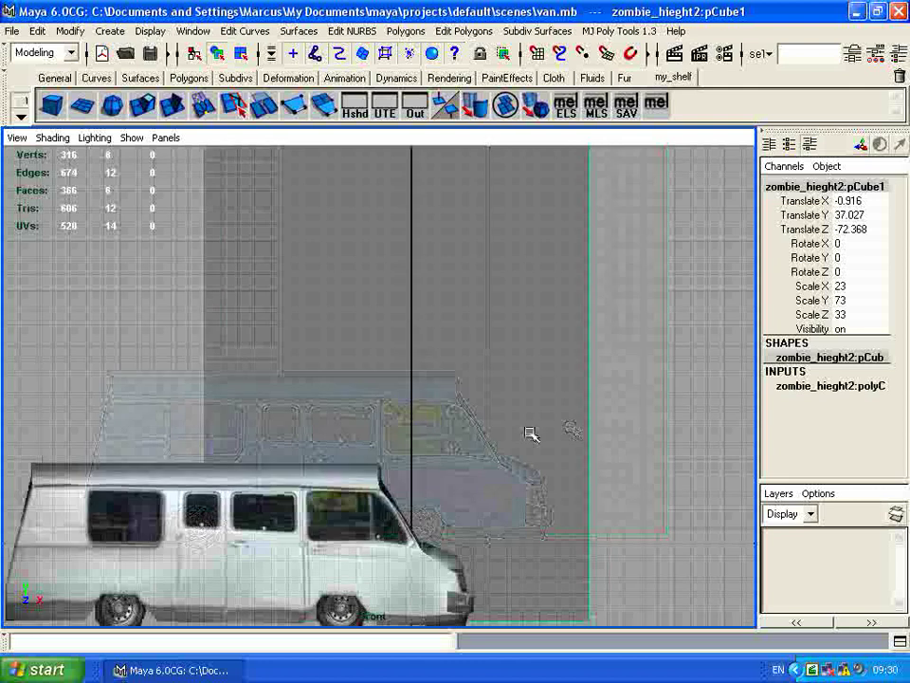
right_click_drag(368, 428, 298, 428, "alt")
right_click_drag(423, 374, 329, 372, "alt")
middle_click_drag(393, 349, 377, 439, "alt")
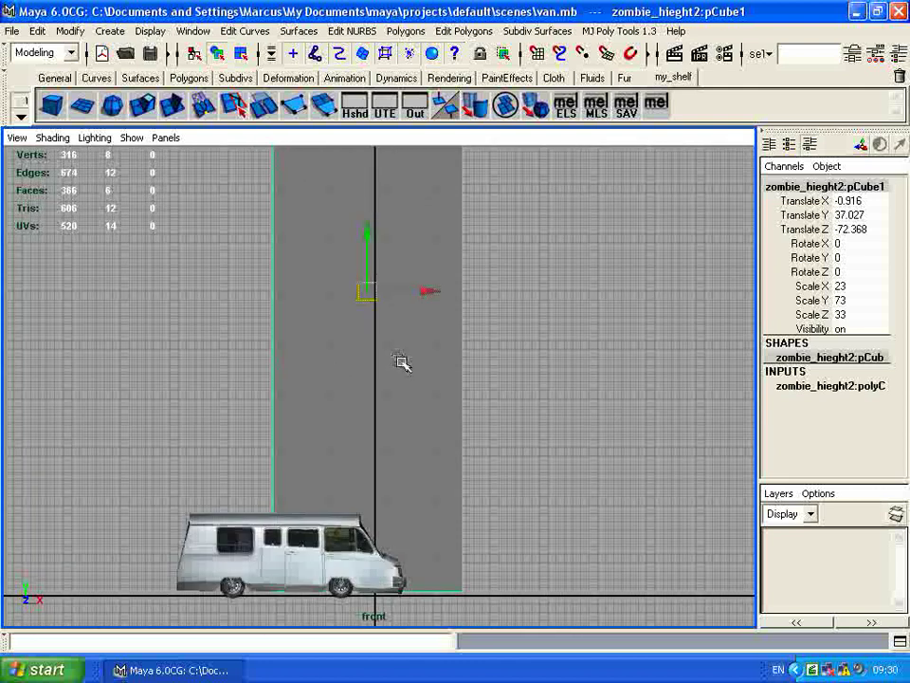
key("Insert")
left_click_drag(367, 291, 444, 542)
key("Insert")
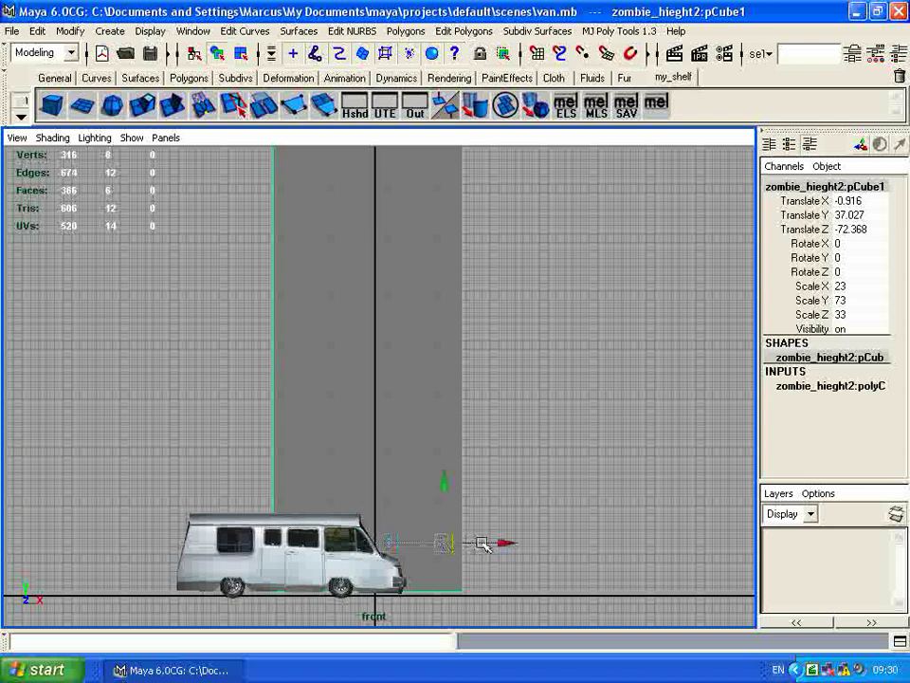
Lower the reference box onto the ground line in the front view, to Translate Y 36.5.
middle_click_drag(449, 521, 433, 344, "alt")
right_click_drag(432, 343, 529, 367, "alt")
middle_click_drag(529, 367, 477, 363, "alt")
right_click_drag(477, 363, 752, 309, "alt")
left_click_drag(591, 235, 601, 250)
key("space")
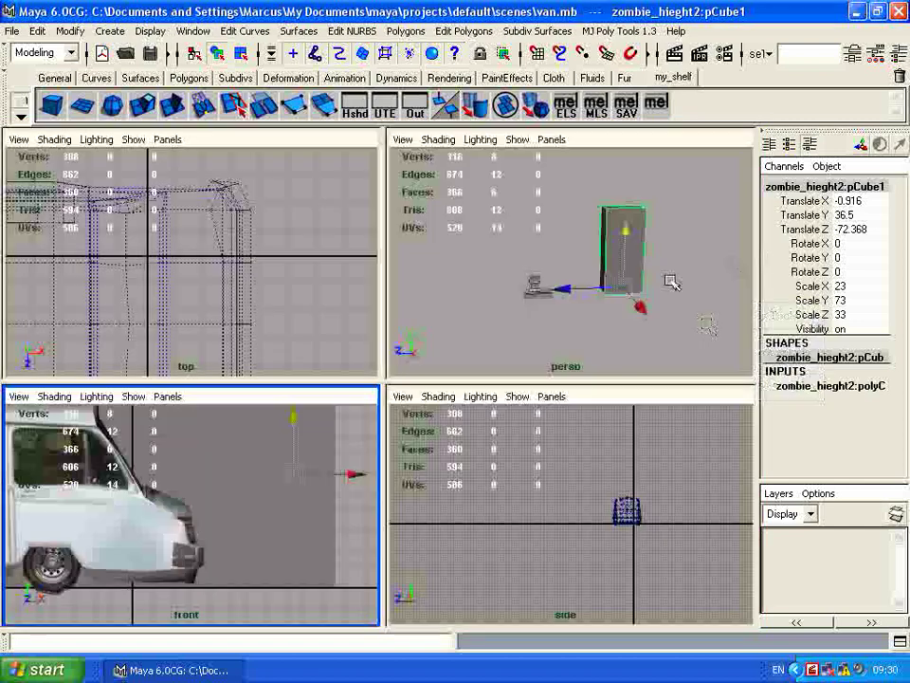
Scale the van uniformly to 11.383 on all three axes and move it beside the reference box.
key("space")
left_click_drag(482, 406, 347, 486, "alt")
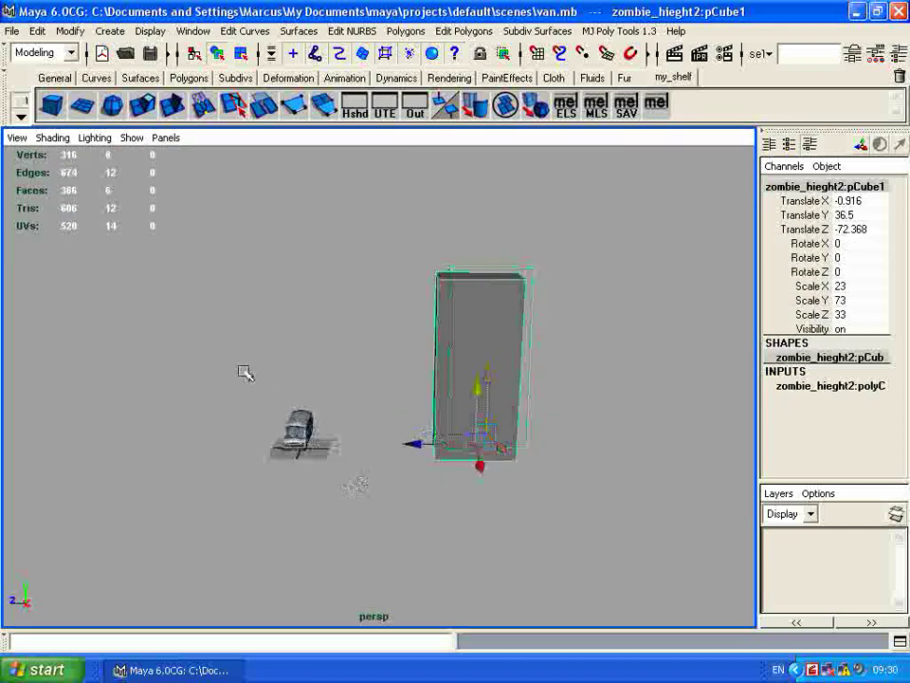
left_click_drag(235, 366, 389, 489)
key("r")
left_click_drag(302, 446, 550, 359)
key("w")
left_click_drag(239, 428, 179, 415)
left_click_drag(301, 478, 377, 473, "alt")
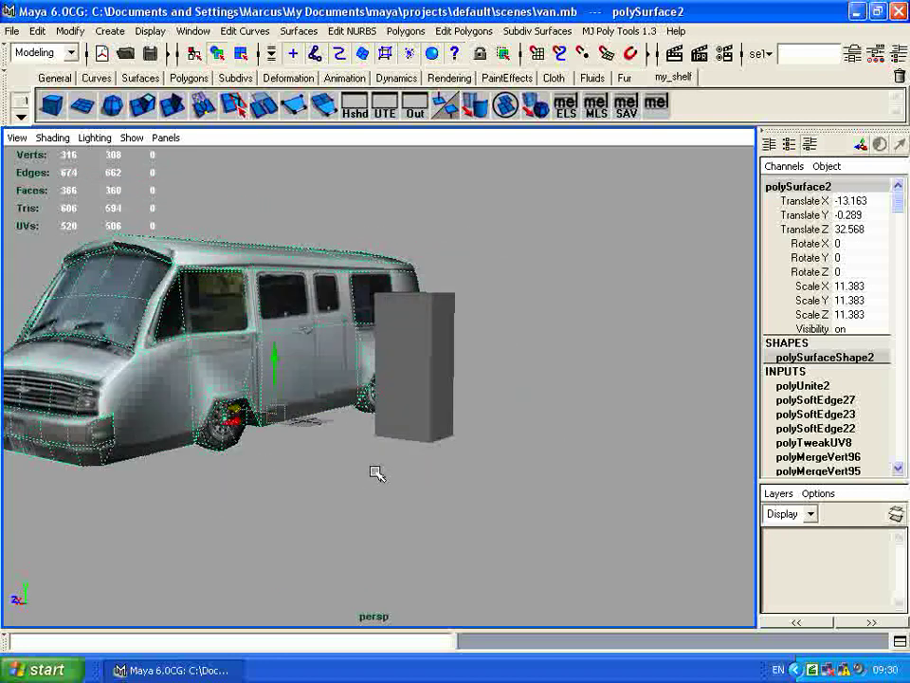
Delete the reference box from the scene.
left_click(402, 428)
key("Delete")
left_click_drag(496, 447, 457, 460, "alt")
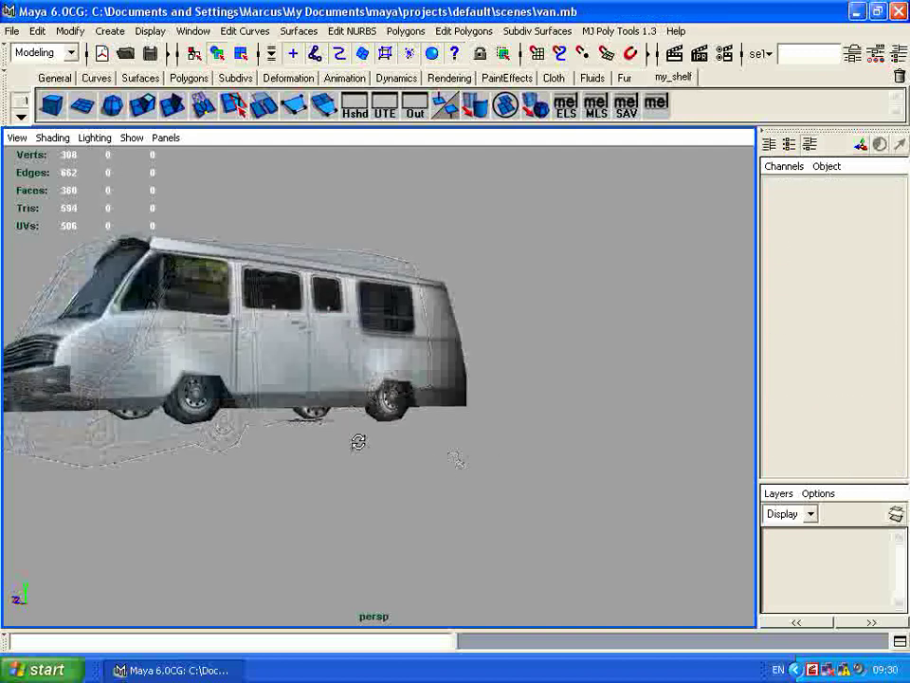
Move the van over the grid's origin, to Translate X -22.243 and Translate Z 1.754.
left_click_drag(358, 444, 383, 407, "alt")
left_click(327, 374)
left_click_drag(327, 374, 286, 381, "alt")
right_click_drag(286, 380, 369, 387, "alt")
left_click_drag(369, 388, 339, 403, "alt")
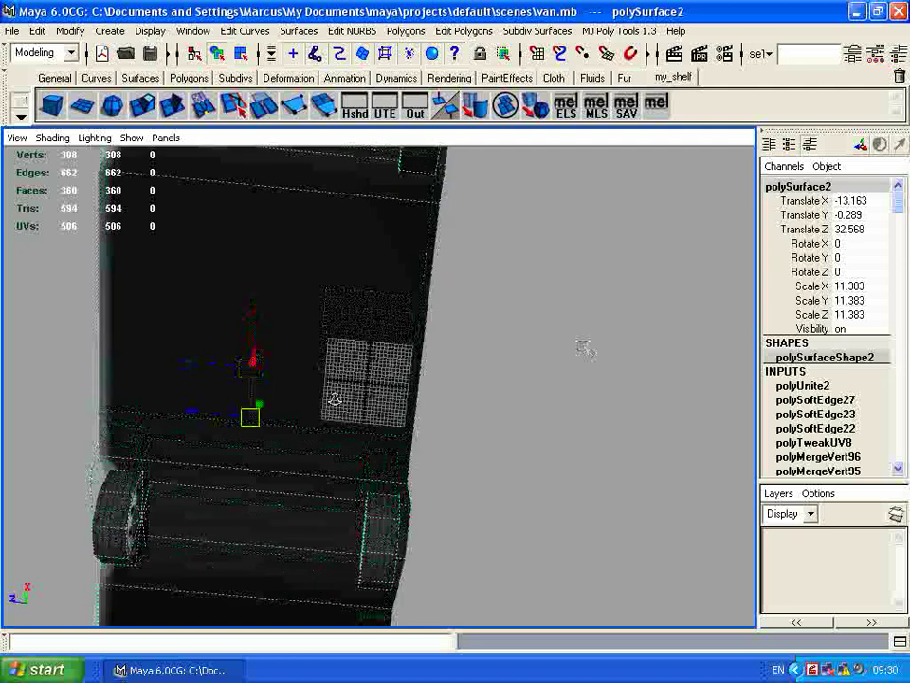
right_click_drag(339, 402, 612, 400, "alt")
right_click_drag(278, 413, 569, 422, "alt")
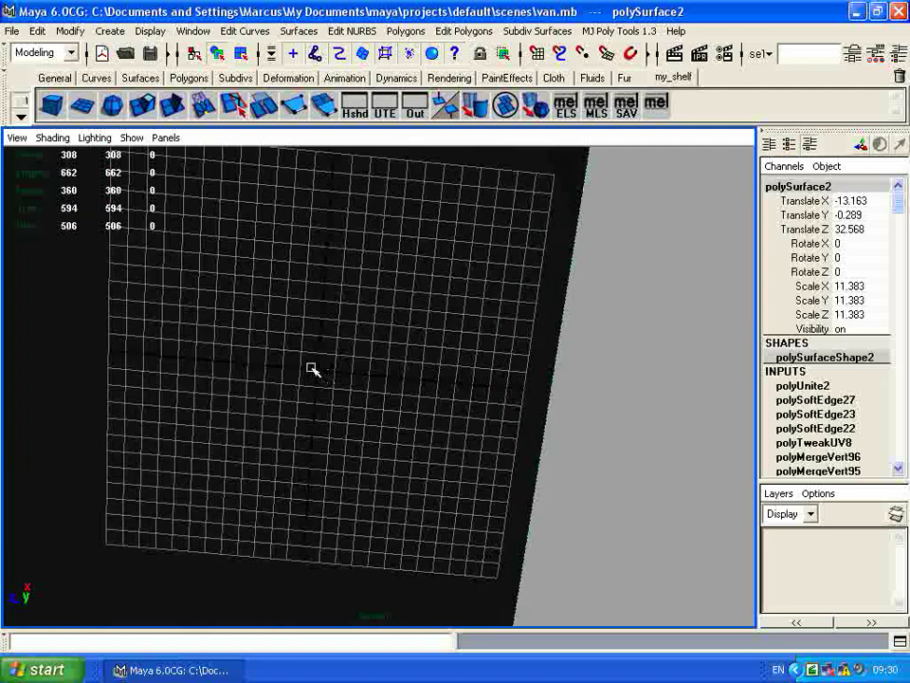
left_click_drag(318, 370, 368, 339, "alt")
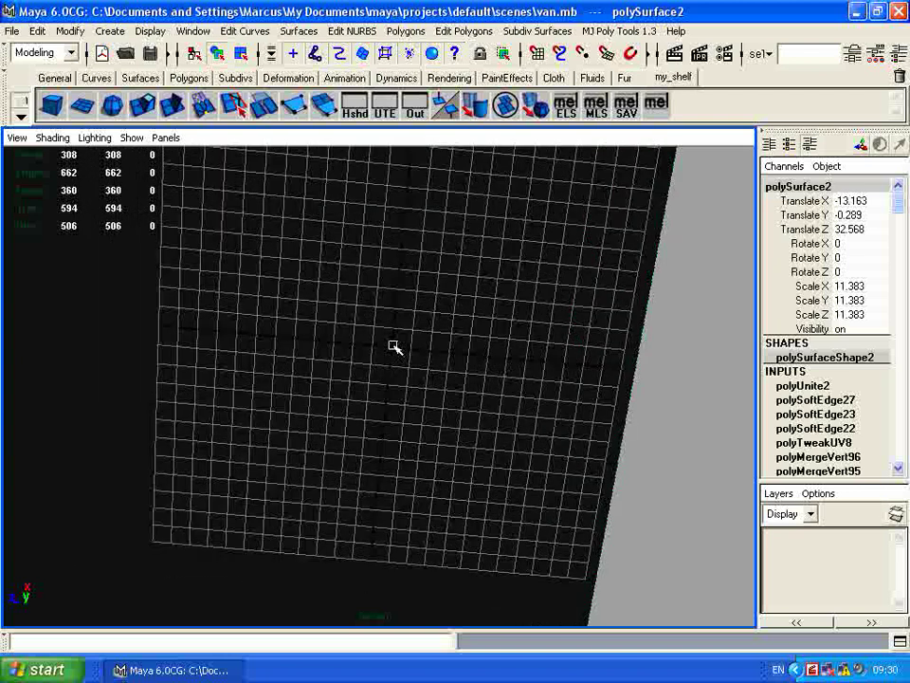
scroll(395, 347, "down", 10)
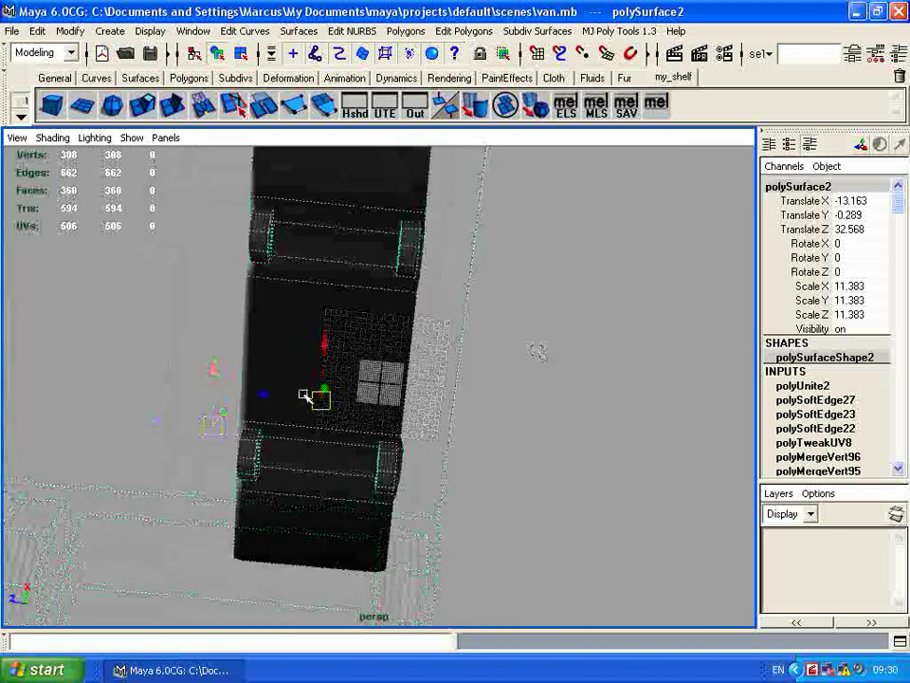
left_click_drag(274, 394, 337, 409)
left_click_drag(380, 345, 277, 468)
Shift the van along the X axis in the front view, to Translate X -19.298.
key("space")
key("space")
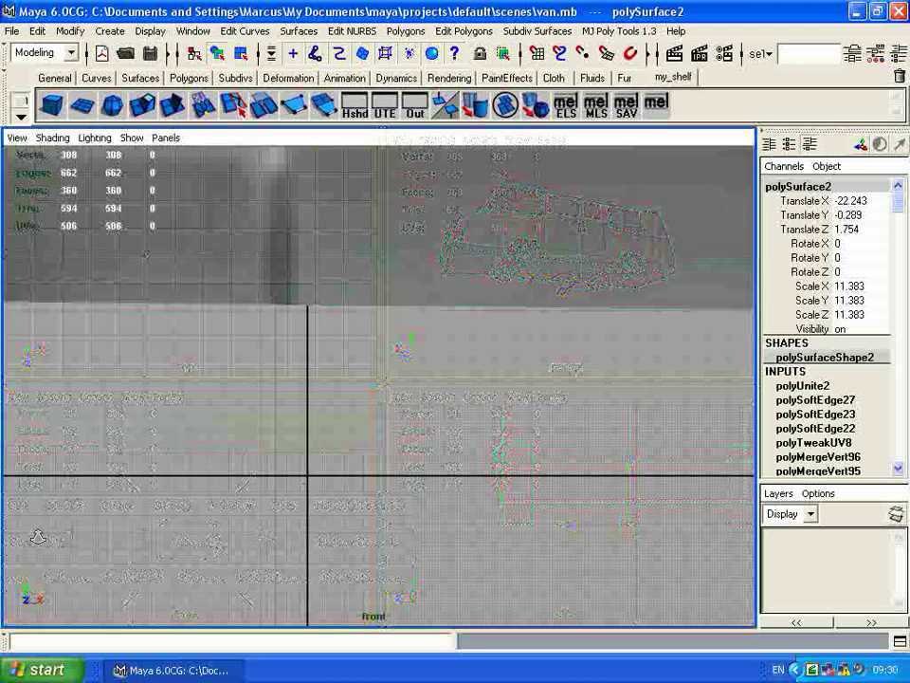
middle_click_drag(373, 472, 631, 490, "alt")
scroll(286, 492, "down", 1)
middle_click_drag(285, 492, 496, 488, "alt")
scroll(311, 460, "down", 1)
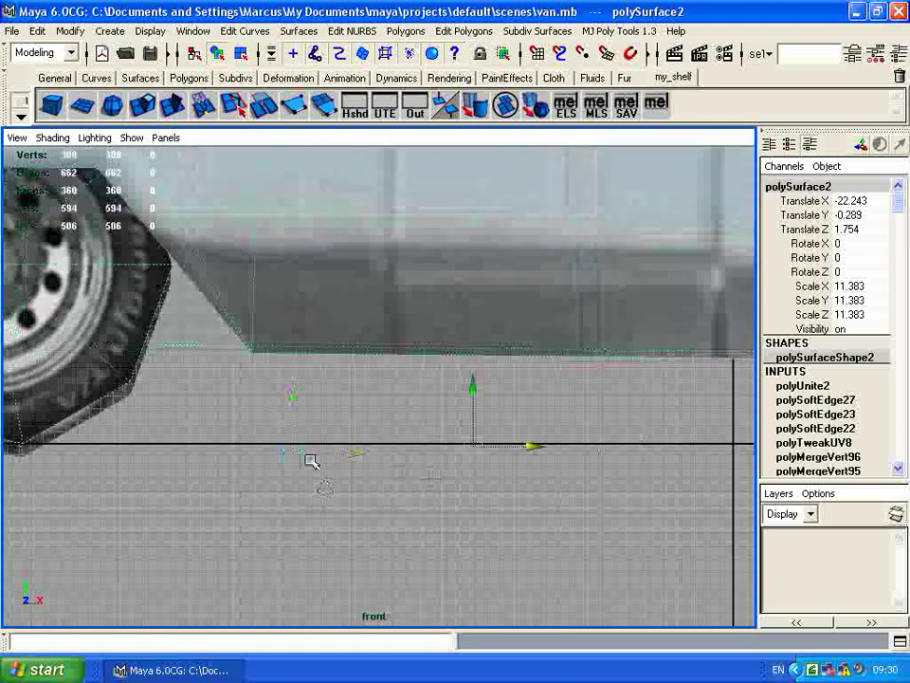
middle_click_drag(360, 467, 425, 479, "alt")
right_click_drag(381, 477, 387, 459, "alt")
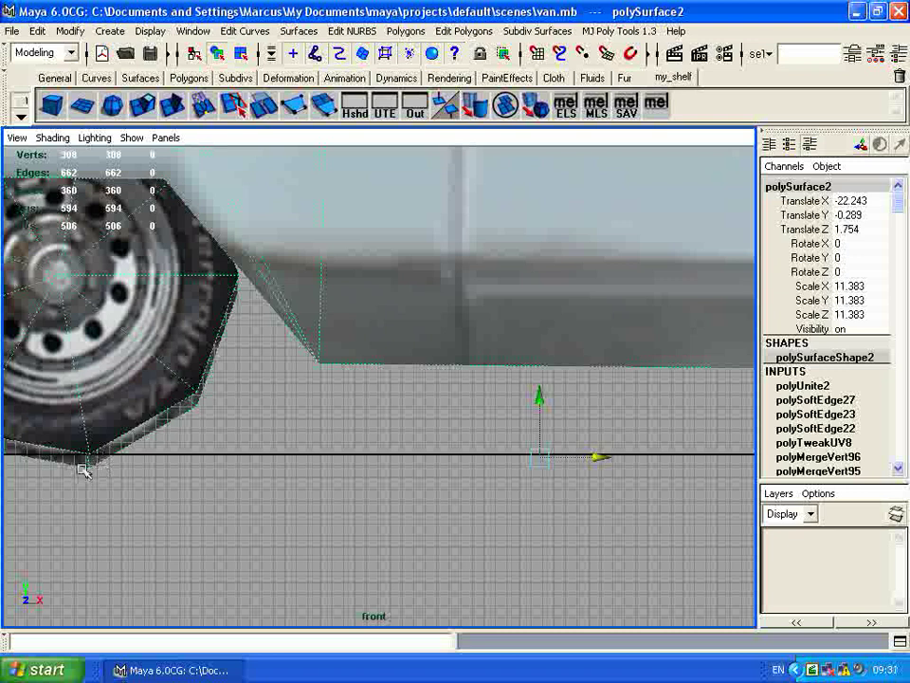
middle_click_drag(470, 466, 268, 473, "alt")
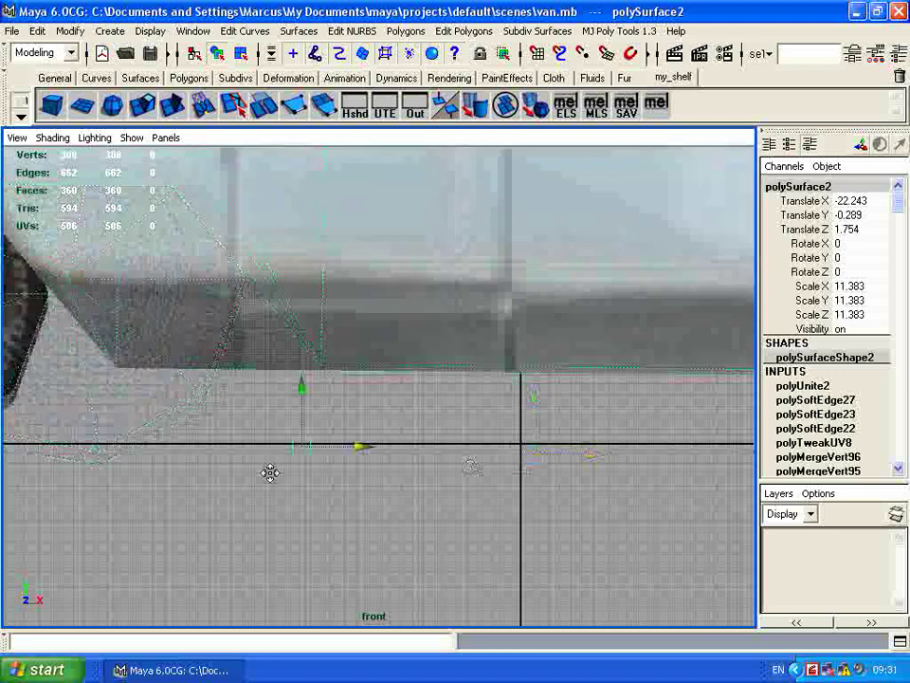
middle_click_drag(494, 480, 183, 471, "alt")
middle_click_drag(544, 471, 735, 460, "alt")
right_click_drag(545, 437, 445, 430, "alt")
middle_click_drag(419, 445, 400, 458, "alt")
left_click_drag(309, 425, 329, 426)
Return to the perspective view, deselect the van and inspect the model from around its front and side.
key("space")
key("space")
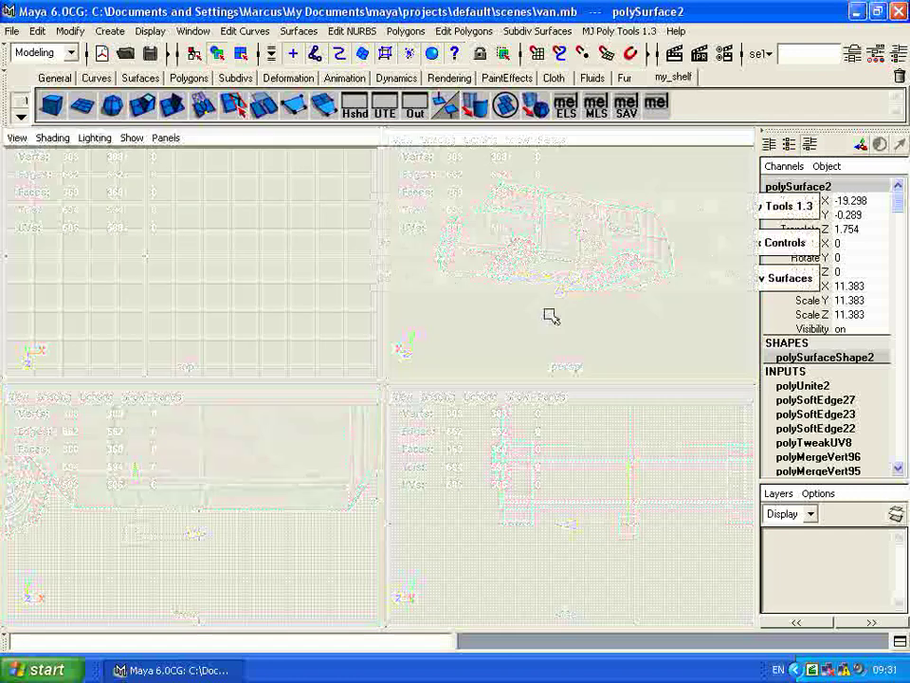
left_click_drag(477, 427, 356, 406, "alt")
left_click(493, 402)
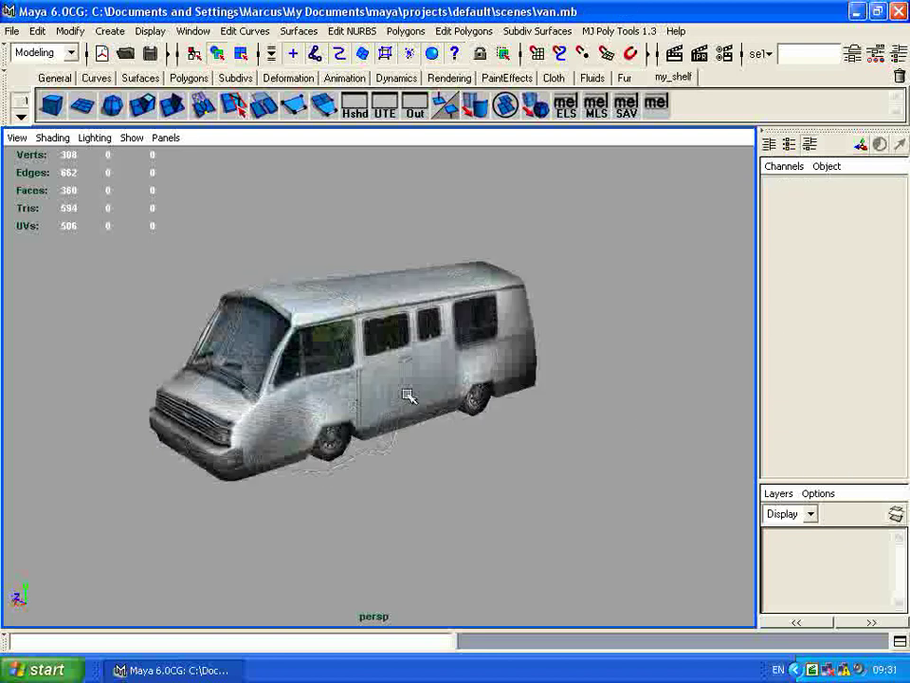
right_click_drag(496, 406, 662, 396, "alt")
middle_click_drag(552, 349, 624, 382, "alt")
right_click_drag(624, 383, 405, 410, "alt")
middle_click_drag(406, 410, 299, 446, "alt")
right_click_drag(298, 446, 356, 430, "alt")
left_click_drag(356, 430, 383, 420, "alt")
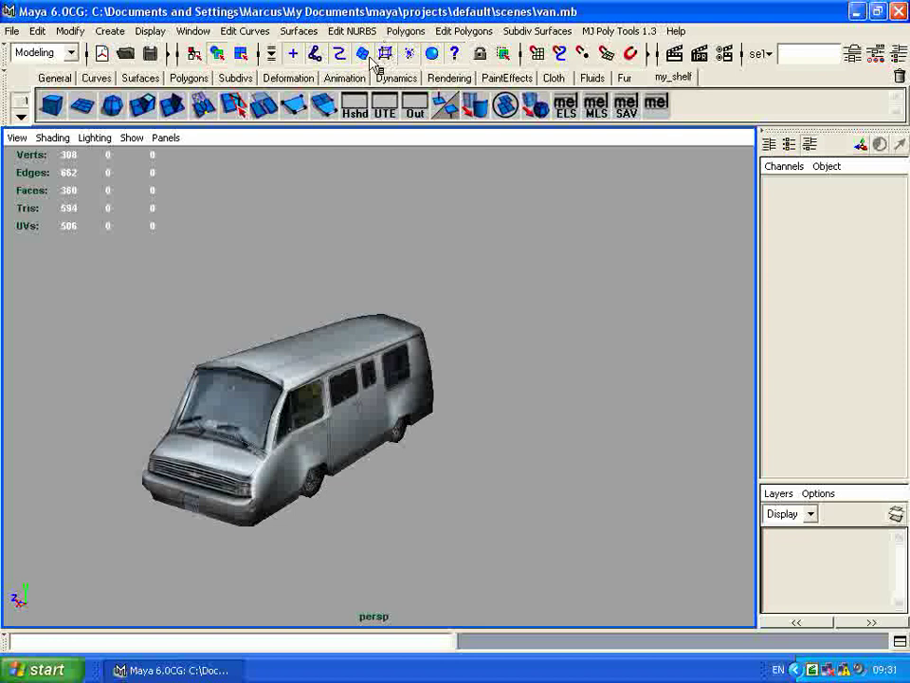
Open the Plug-in Manager and reposition its window to show the whole plug-in list.
left_click(193, 34)
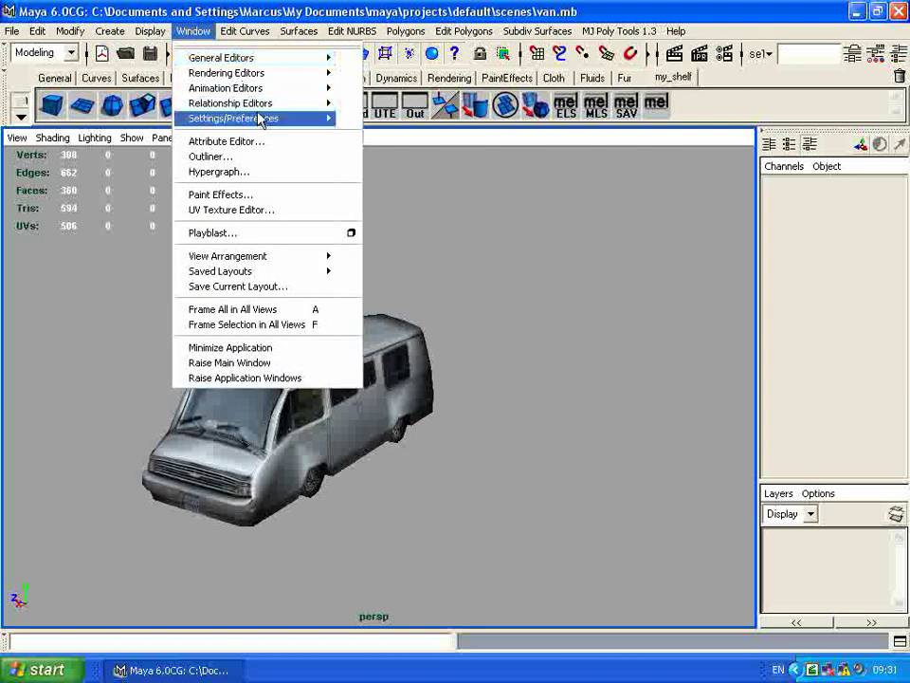
mouse_move(260, 118)
left_click(404, 264)
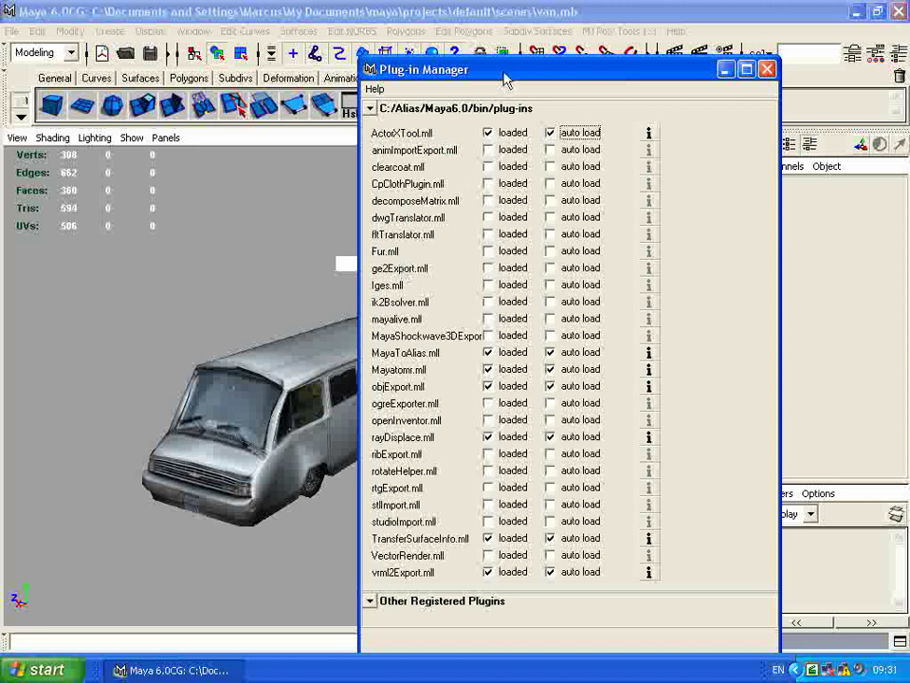
left_click_drag(506, 83, 491, 23)
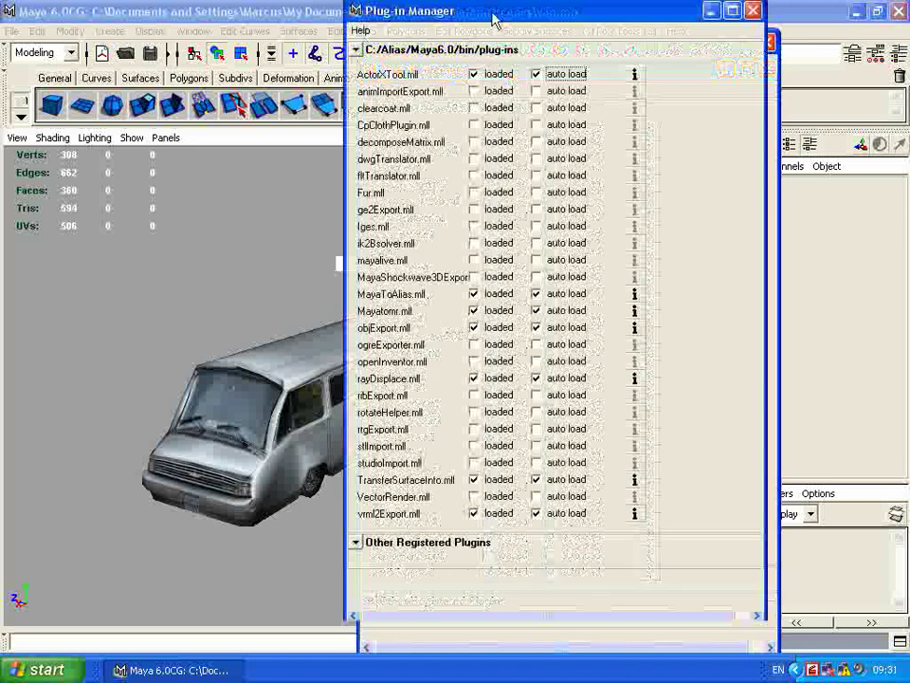
Examine the plug-in information for ActorXTool.mll and its list of commands, closing both plug-in windows.
left_click(635, 78)
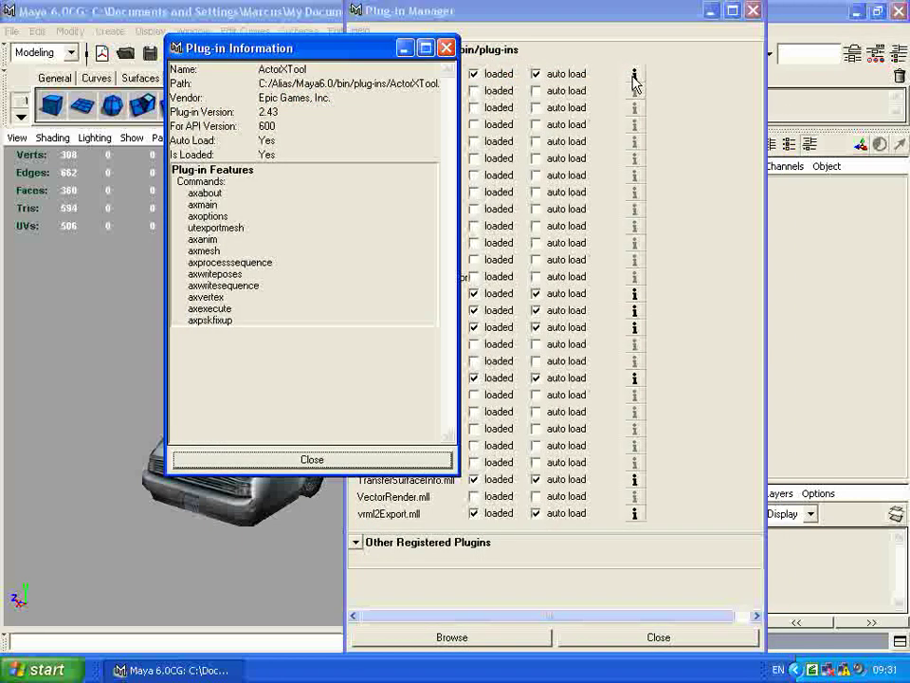
left_click(753, 11)
left_click_drag(350, 56, 537, 40)
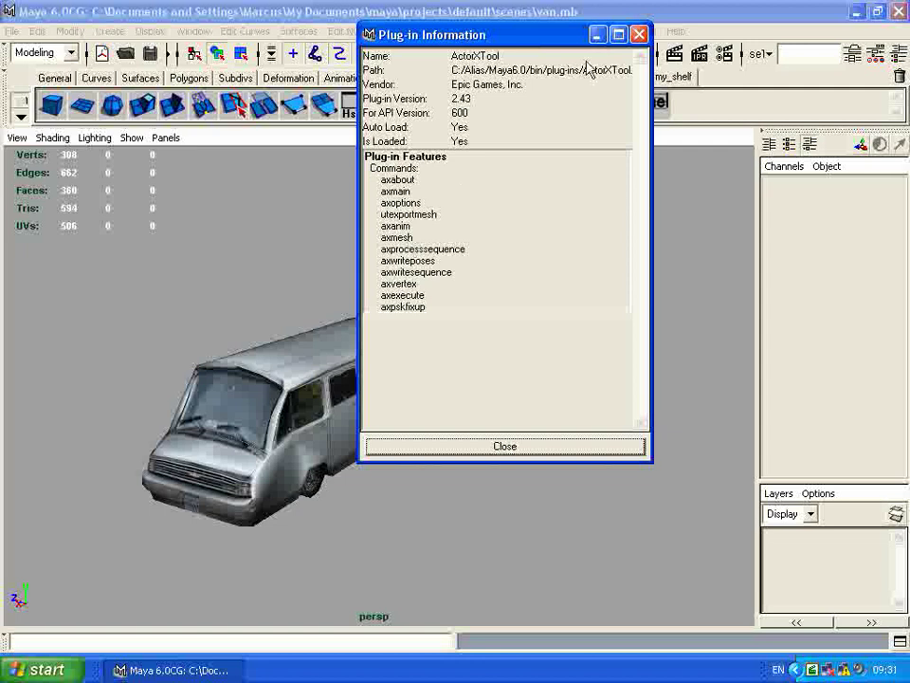
left_click(638, 35)
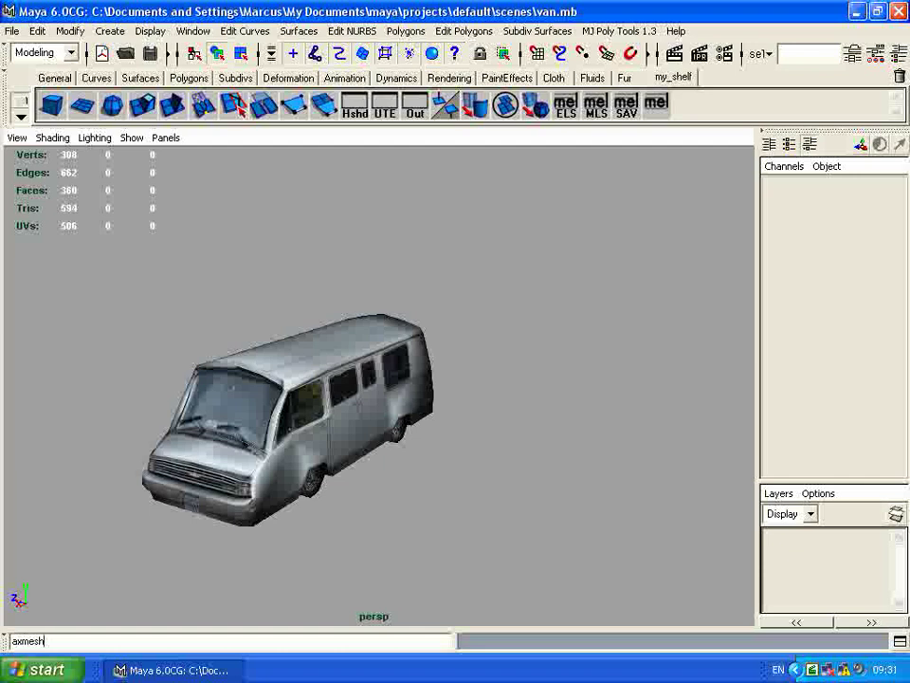
Clear the axmesh entry from the command line and remove the unlabelled MEL button from my_shelf.
double_click(157, 642)
key("BackSpace")
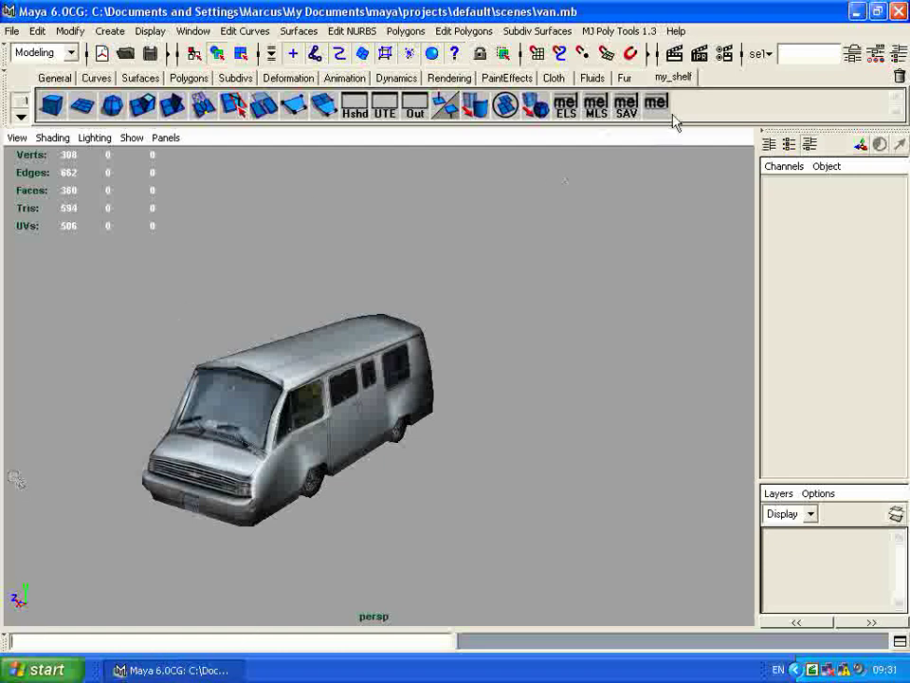
middle_click_drag(647, 105, 899, 77)
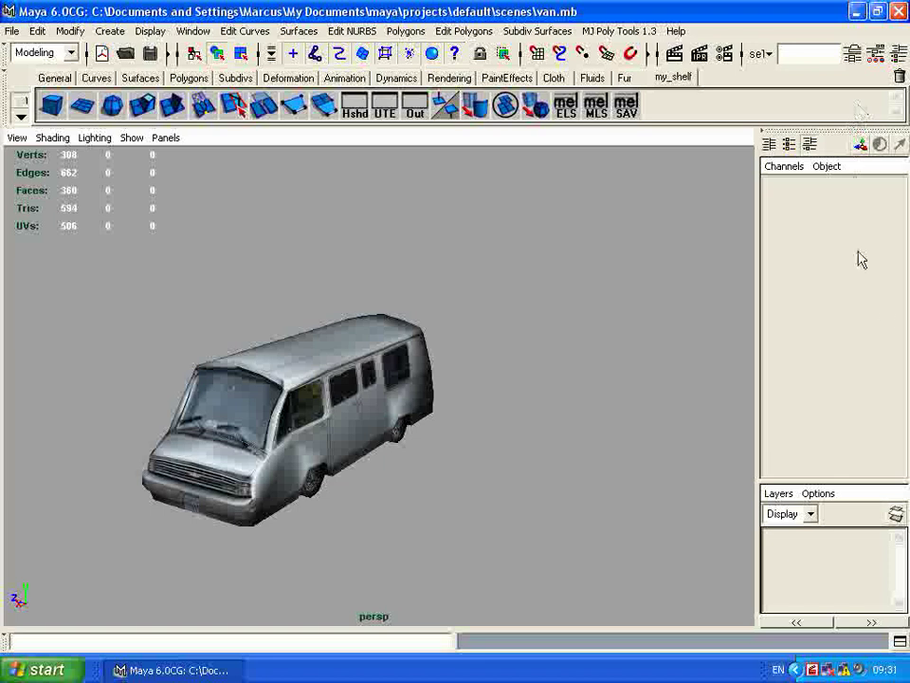
With the Script Editor open beside the van, run the axmesh command and dismiss the static mesh exporter it launches.
left_click(901, 643)
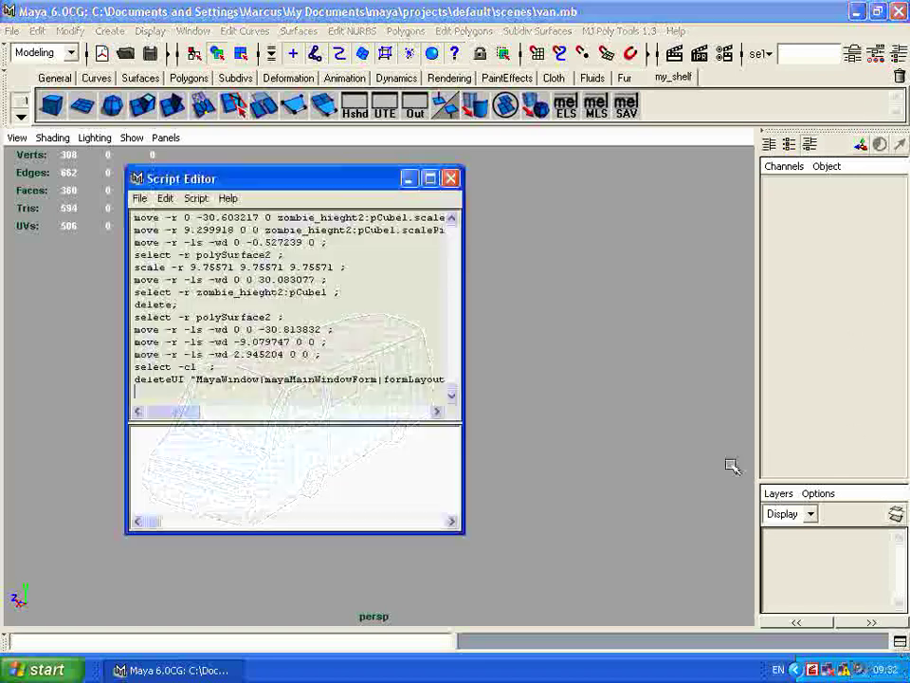
left_click_drag(379, 176, 823, 155)
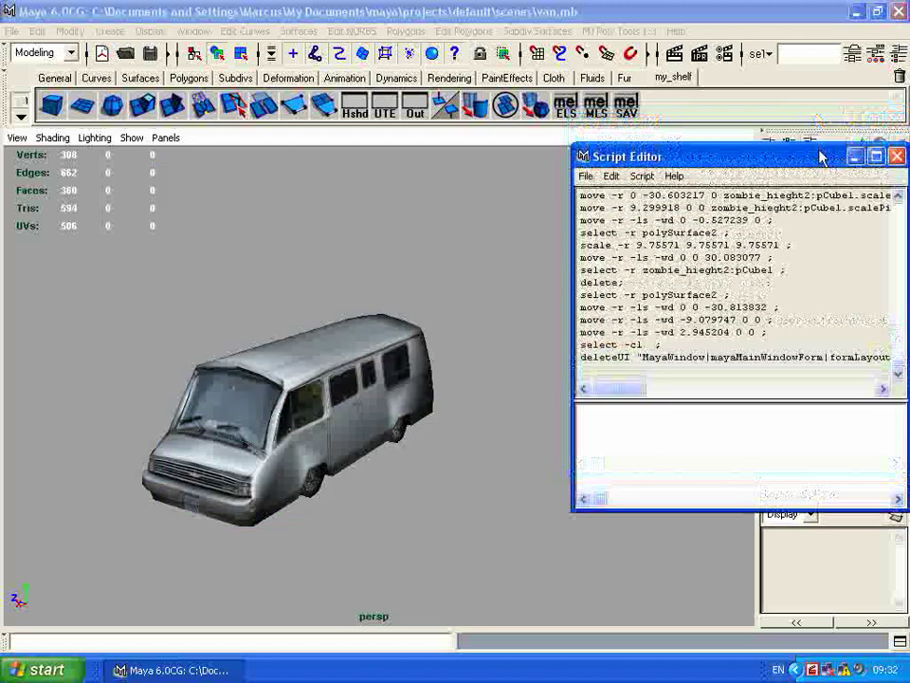
left_click(98, 644)
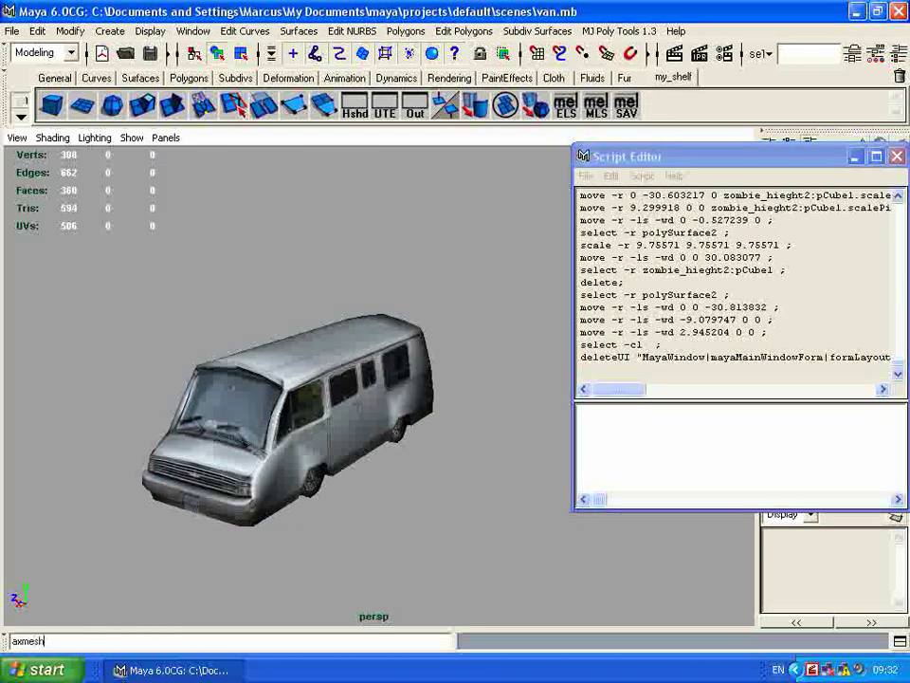
key("Return")
left_click_drag(455, 146, 231, 154)
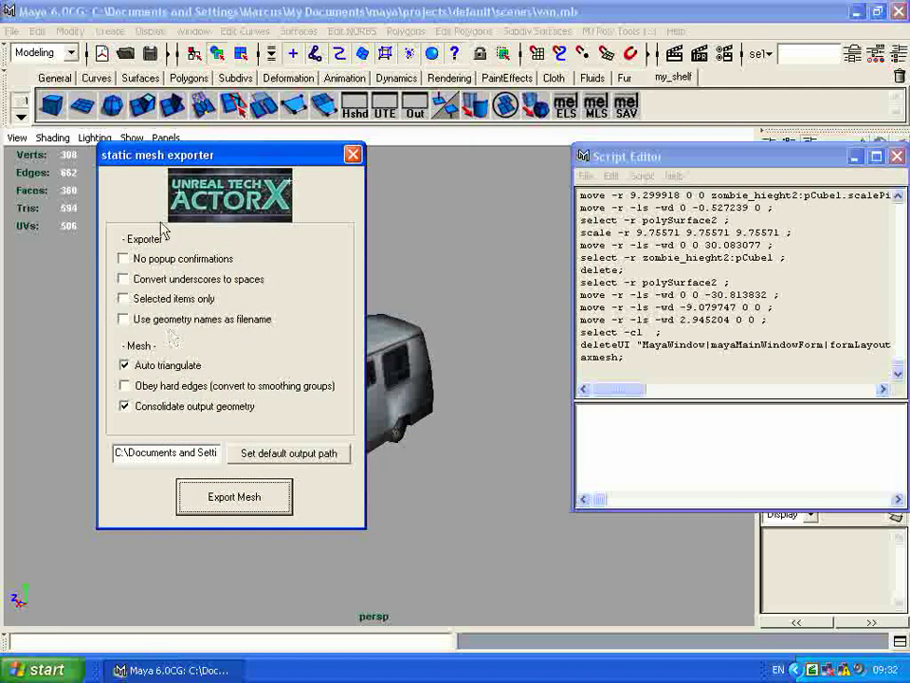
left_click(353, 155)
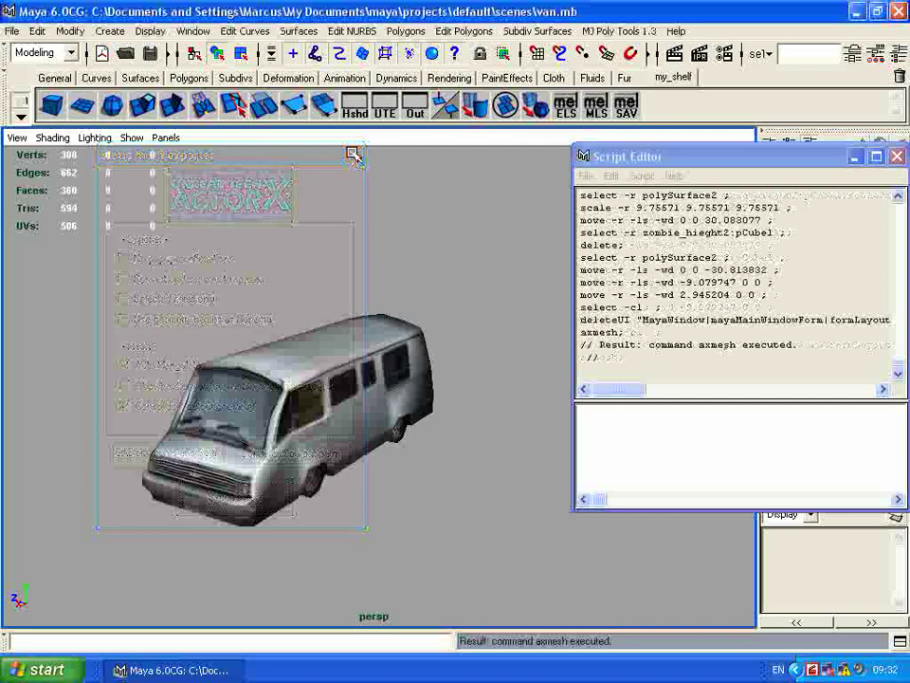
Add the axmesh; line from the Script Editor history to my_shelf as a MEL button and close the Script Editor.
left_click_drag(697, 156, 404, 210)
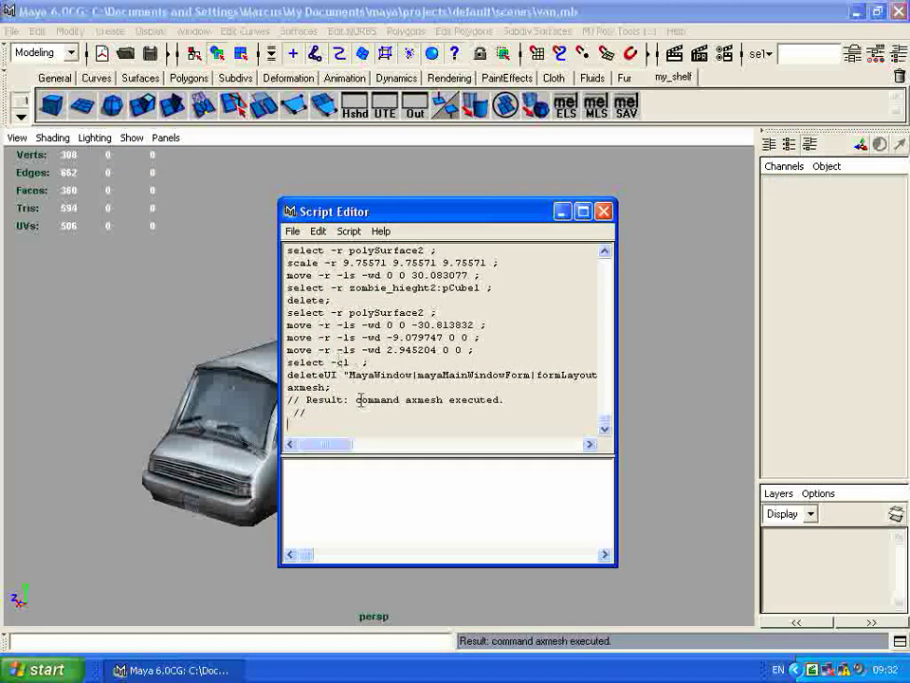
left_click_drag(323, 412, 336, 375)
left_click_drag(384, 213, 312, 259)
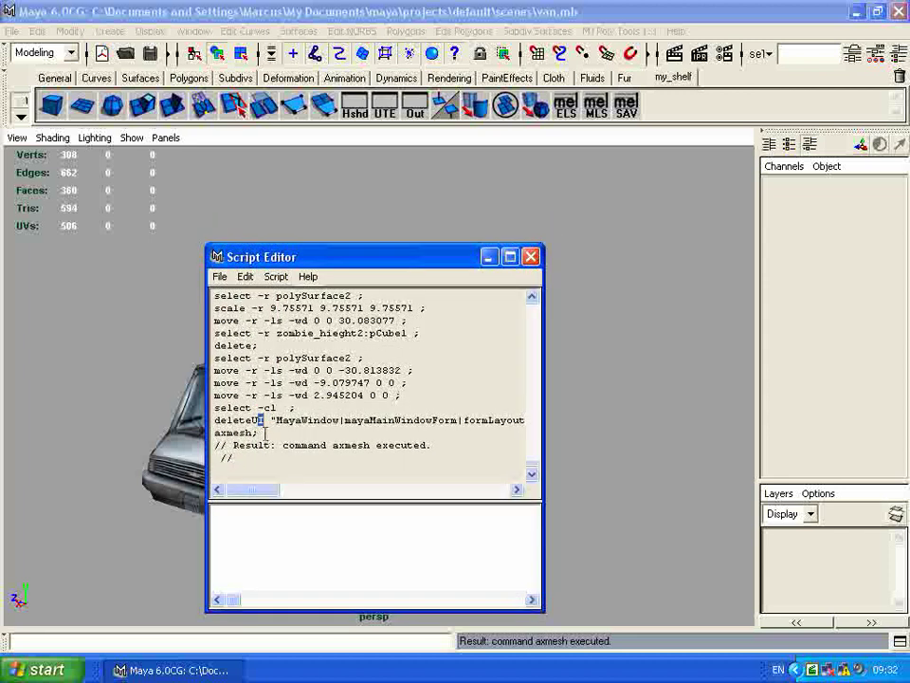
left_click_drag(256, 432, 215, 434)
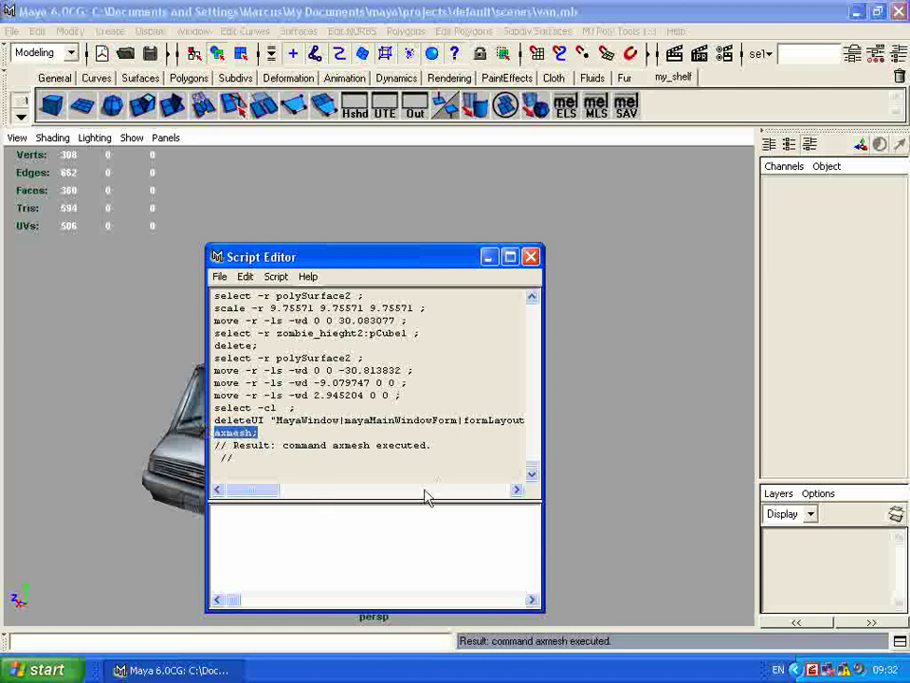
middle_click_drag(226, 436, 678, 112)
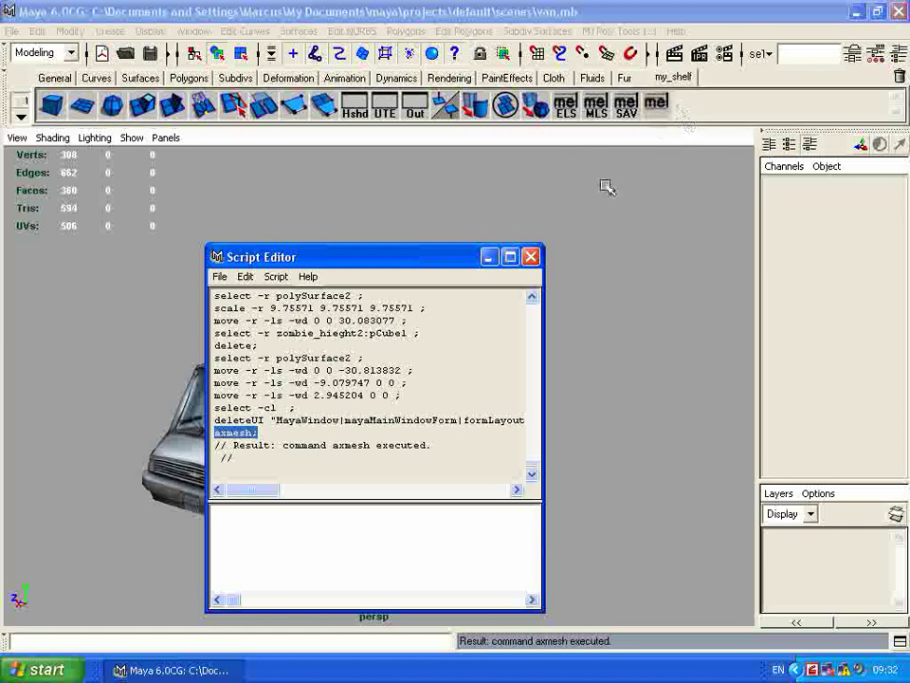
left_click(531, 256)
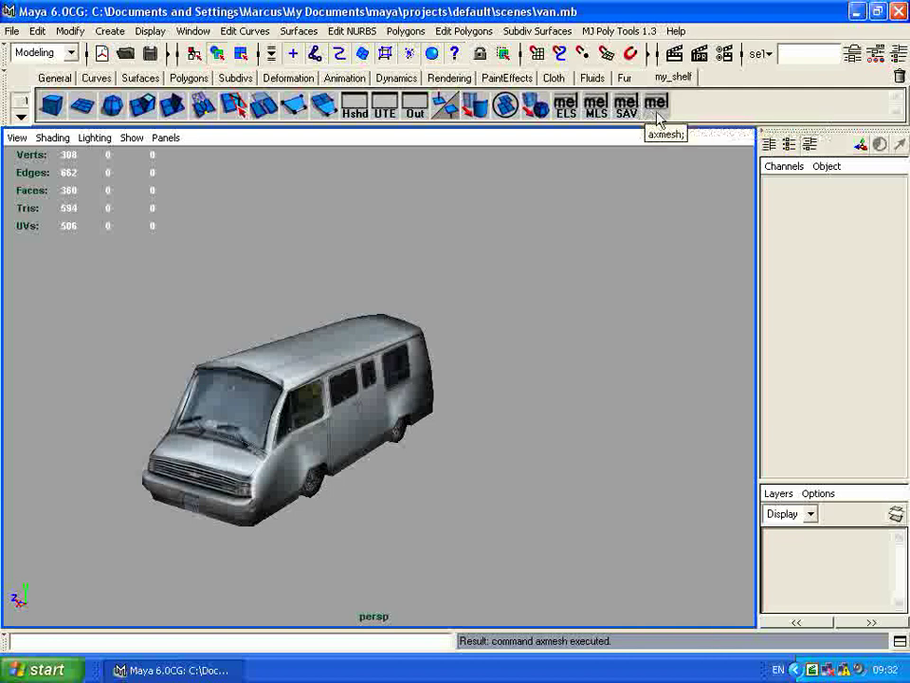
Select the van and launch the static mesh exporter with the axmesh shelf shortcut.
left_click_drag(457, 389, 374, 350, "alt")
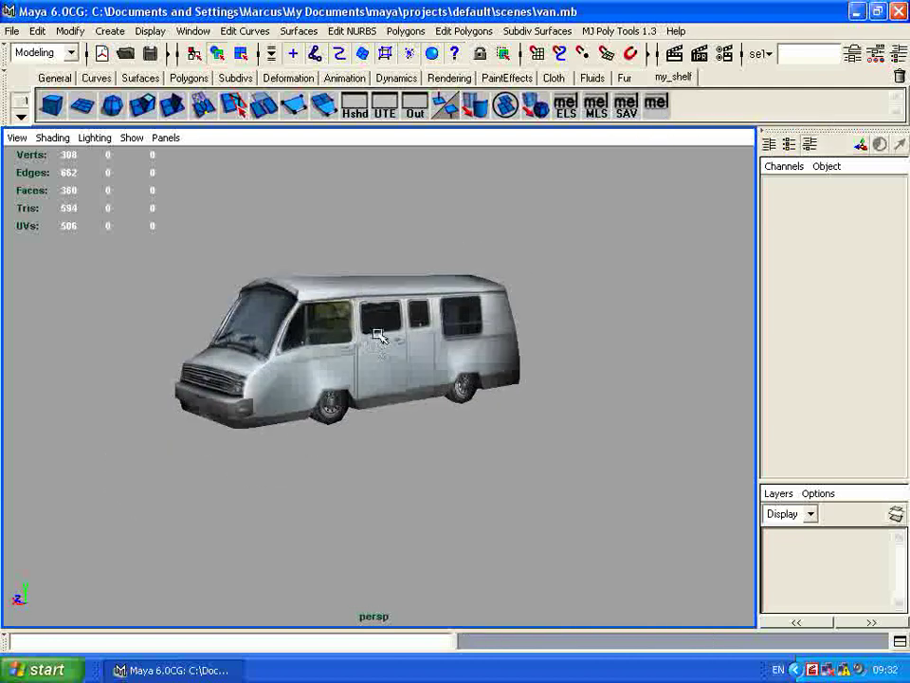
left_click(374, 350)
left_click_drag(424, 418, 531, 407, "alt")
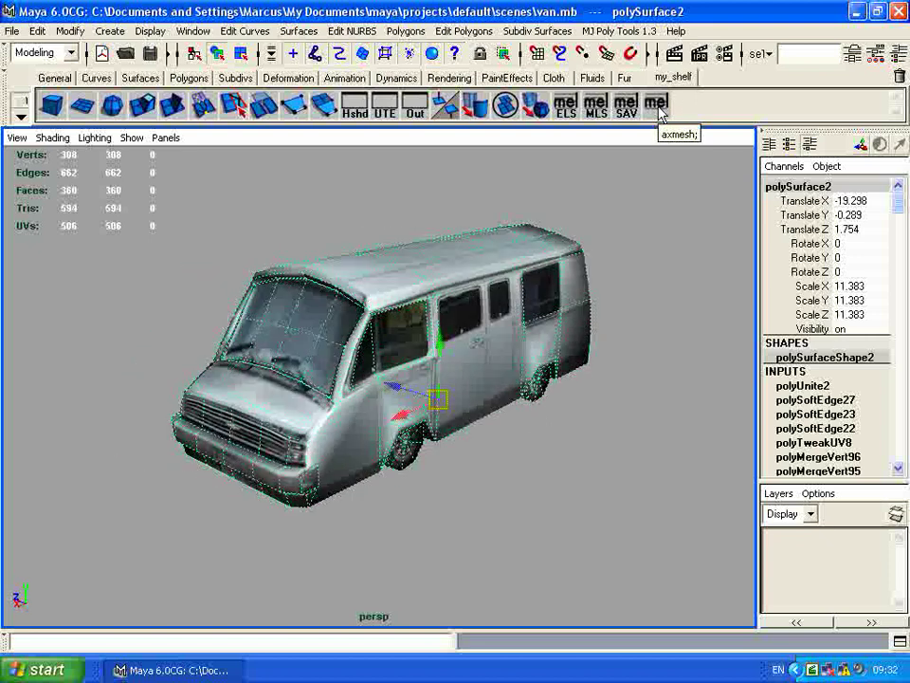
left_click(657, 106)
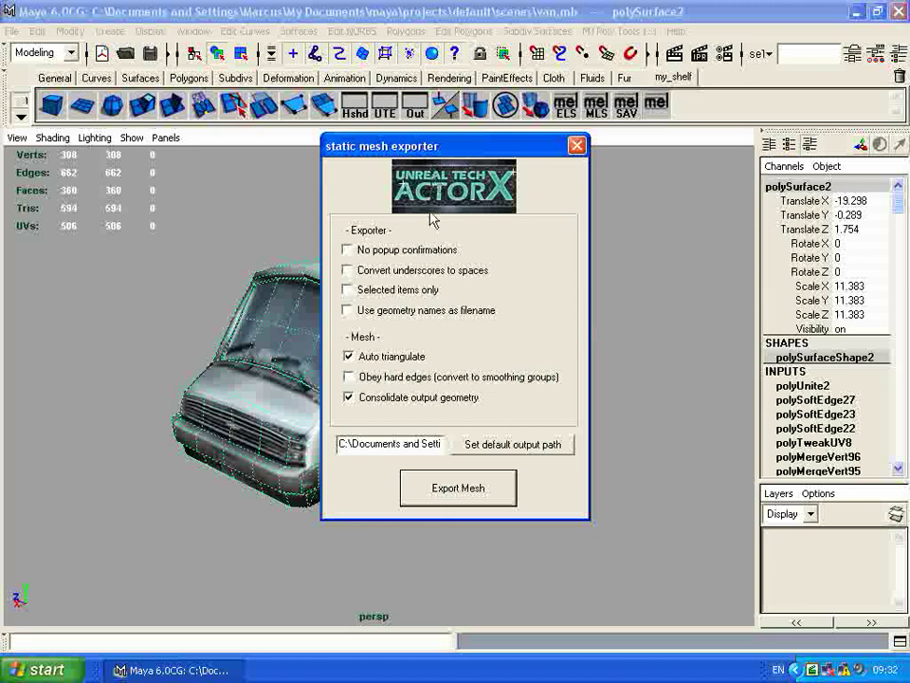
Keep Auto triangulate and Consolidate output geometry enabled in the exporter and set the Desktop as default output path.
left_click(364, 361)
left_click(362, 358)
left_click(349, 398)
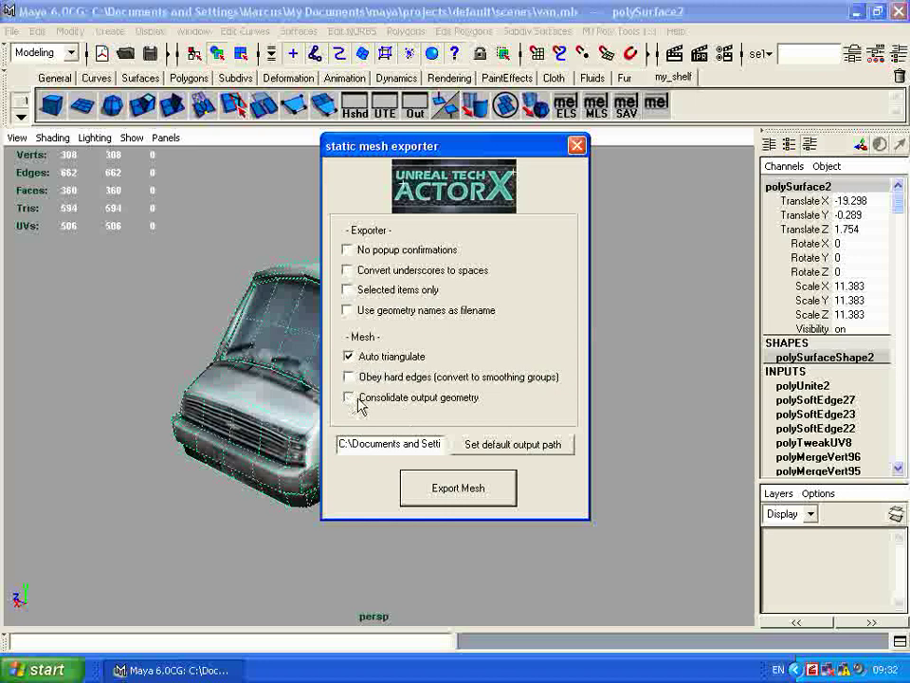
left_click(356, 398)
left_click(537, 455)
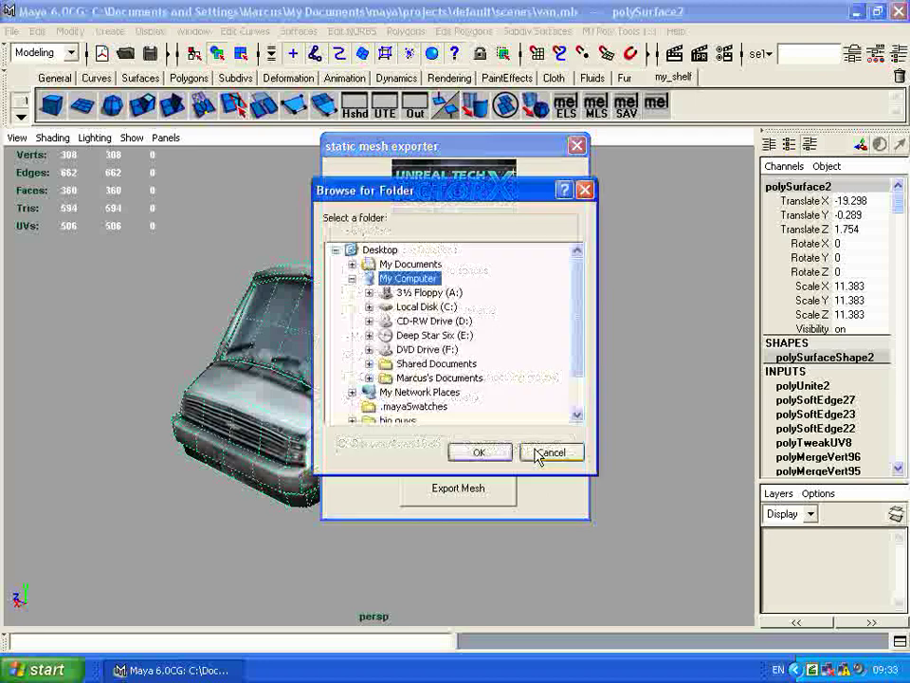
left_click(381, 249)
left_click(479, 453)
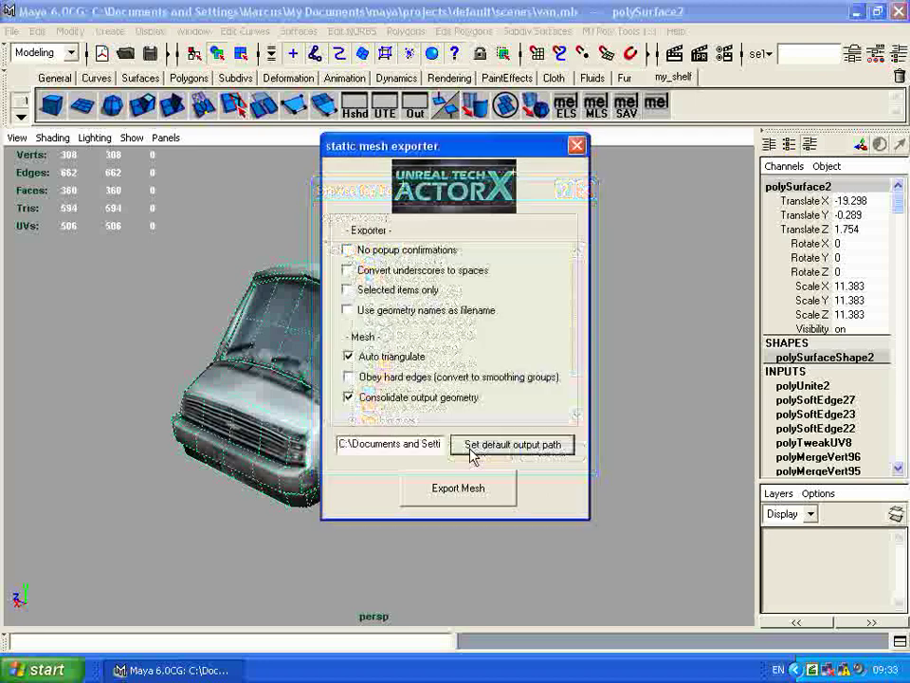
Export the van mesh to the Desktop as an ASE file named van1 and close the exporter.
left_click(474, 494)
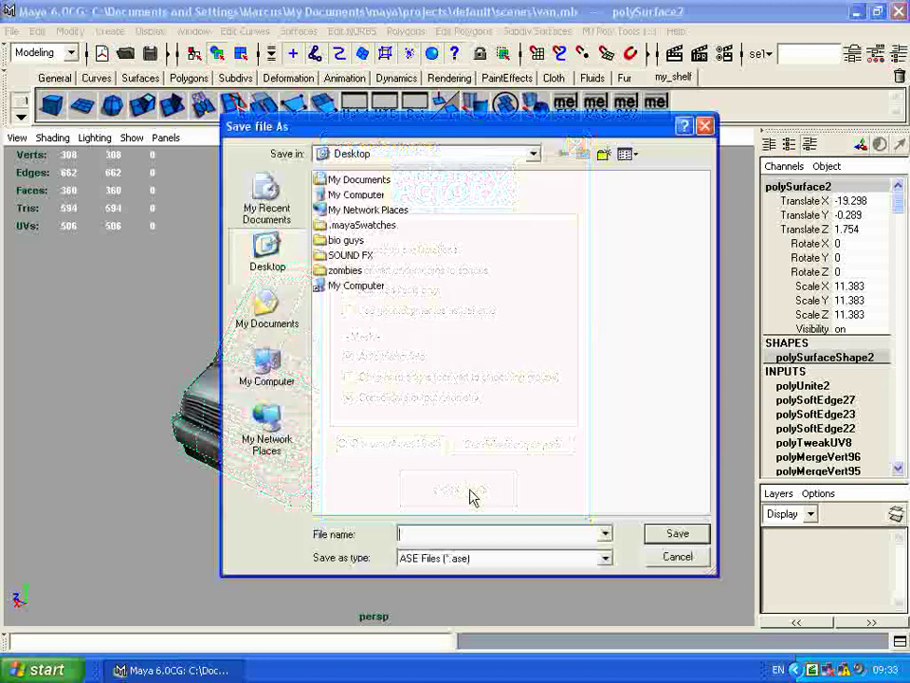
type("van1")
key("Return")
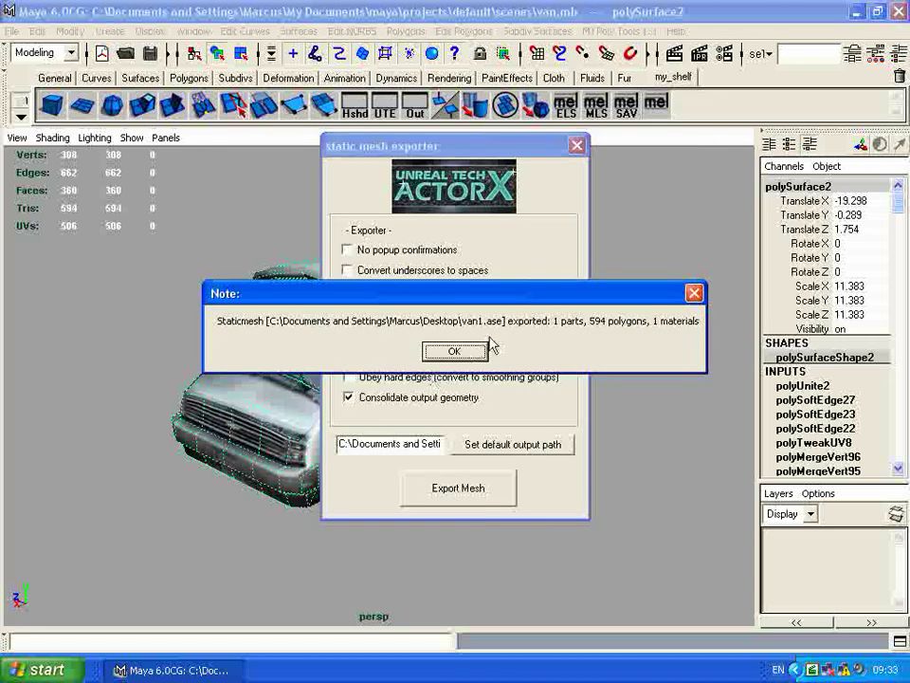
left_click(455, 351)
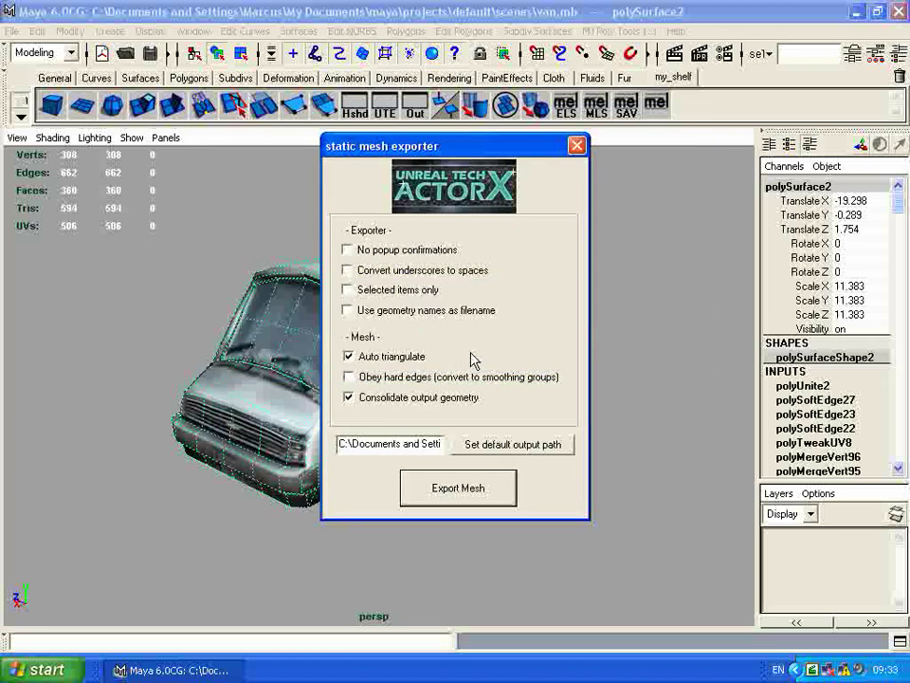
left_click(578, 146)
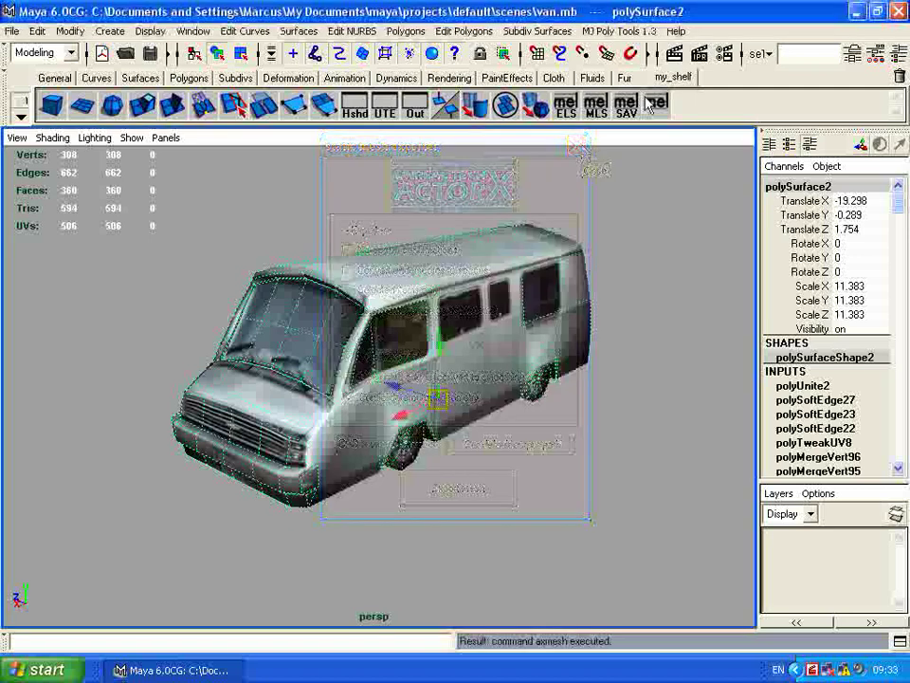
Switch to the Windows desktop and group the van1 and vanskin_d files together with my_models.
left_click(856, 11)
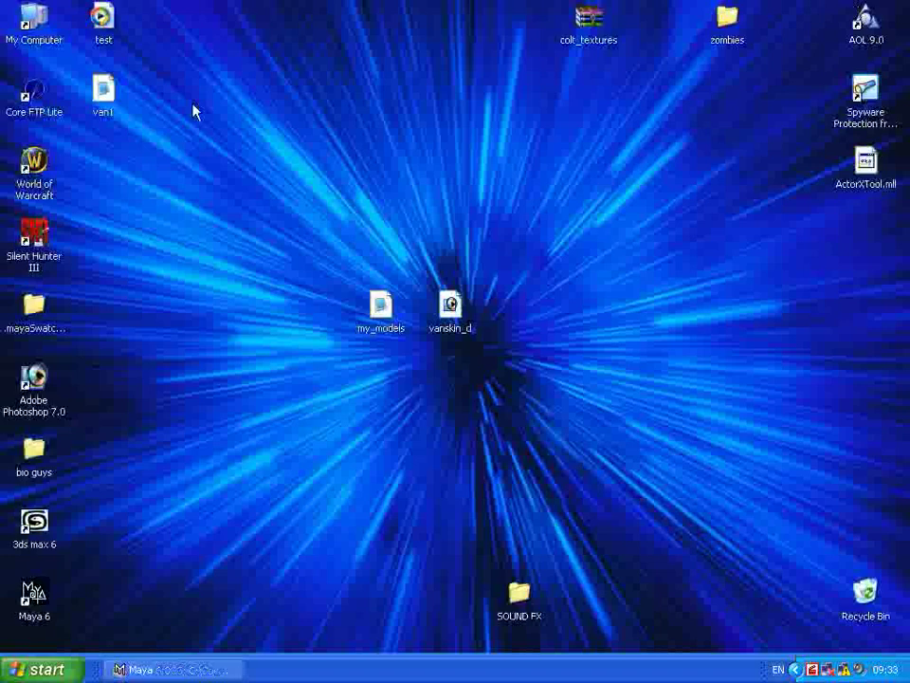
left_click_drag(111, 97, 391, 244)
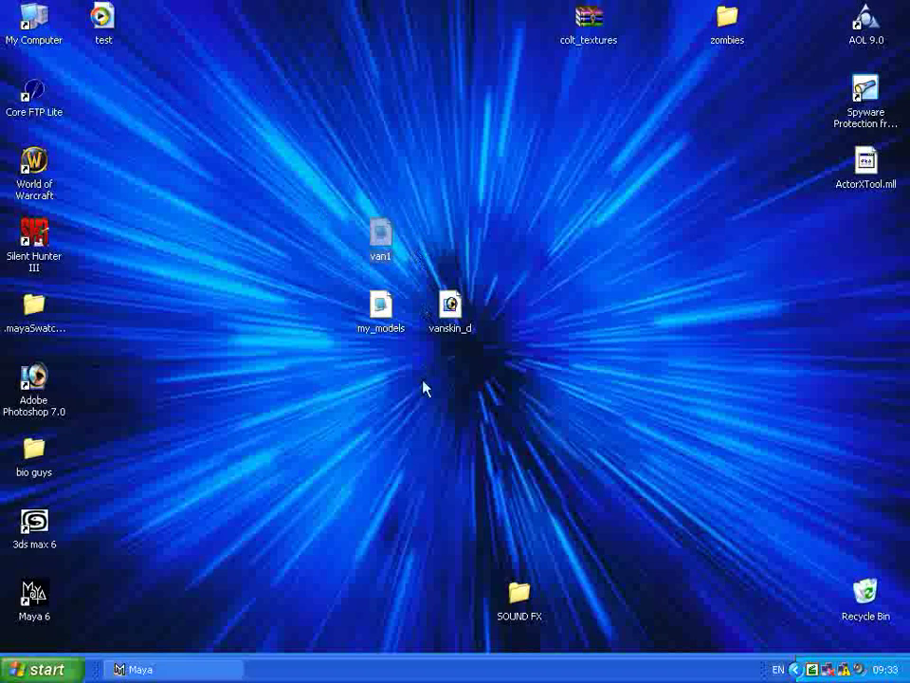
left_click(415, 266)
left_click_drag(429, 330, 477, 258)
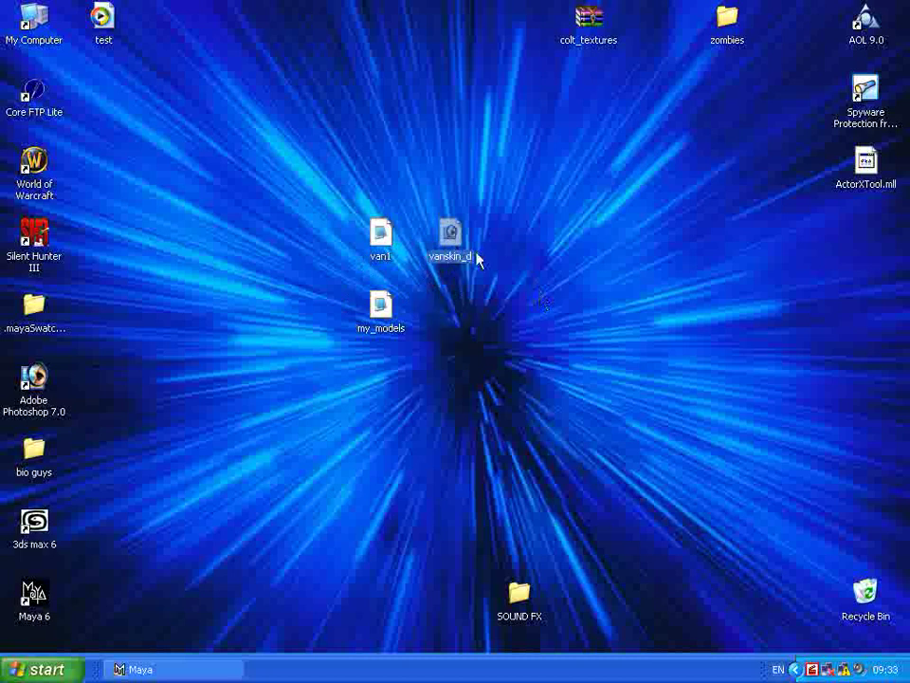
left_click(527, 275)
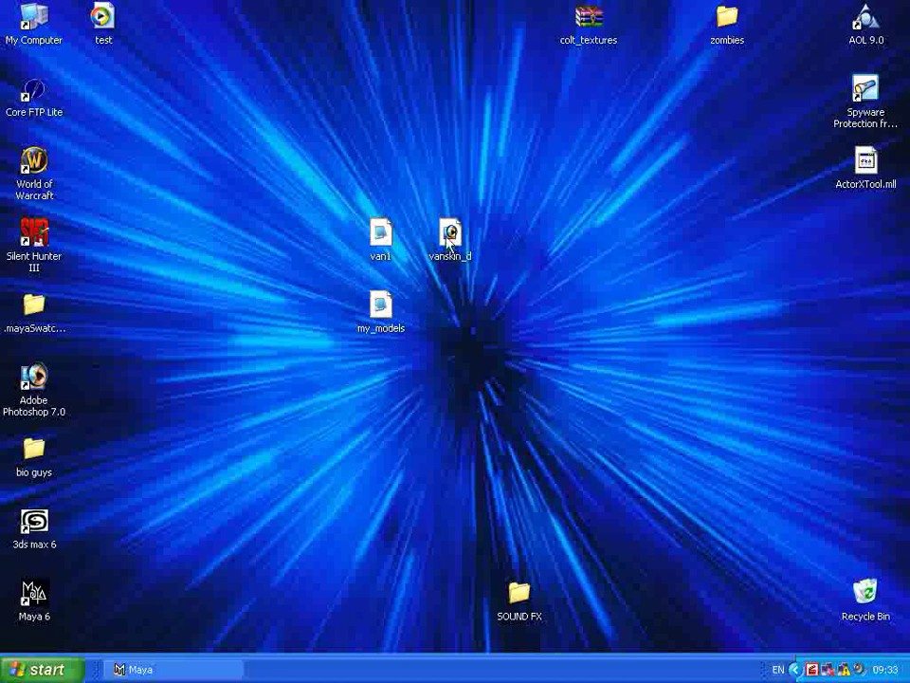
Open my_models in Notepad, examine the van material's texture path and diffusemap line, and close the file.
double_click(380, 305)
left_click_drag(421, 302, 510, 411)
left_click_drag(230, 502, 138, 419)
left_click(288, 481)
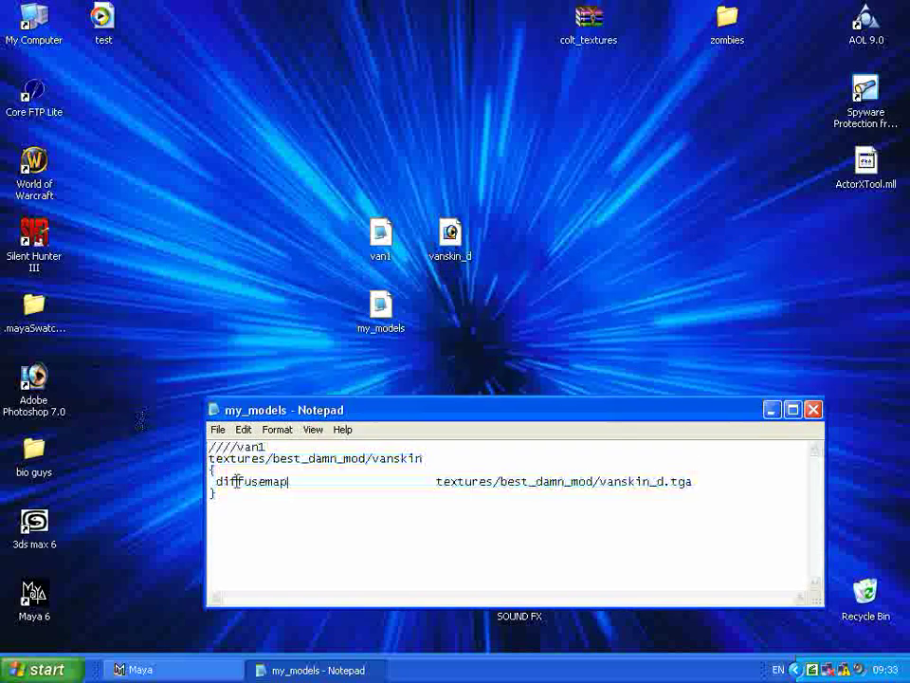
left_click_drag(209, 480, 462, 482)
left_click(711, 482, "shift")
left_click(299, 482)
left_click(213, 481)
left_click_drag(218, 481, 466, 482)
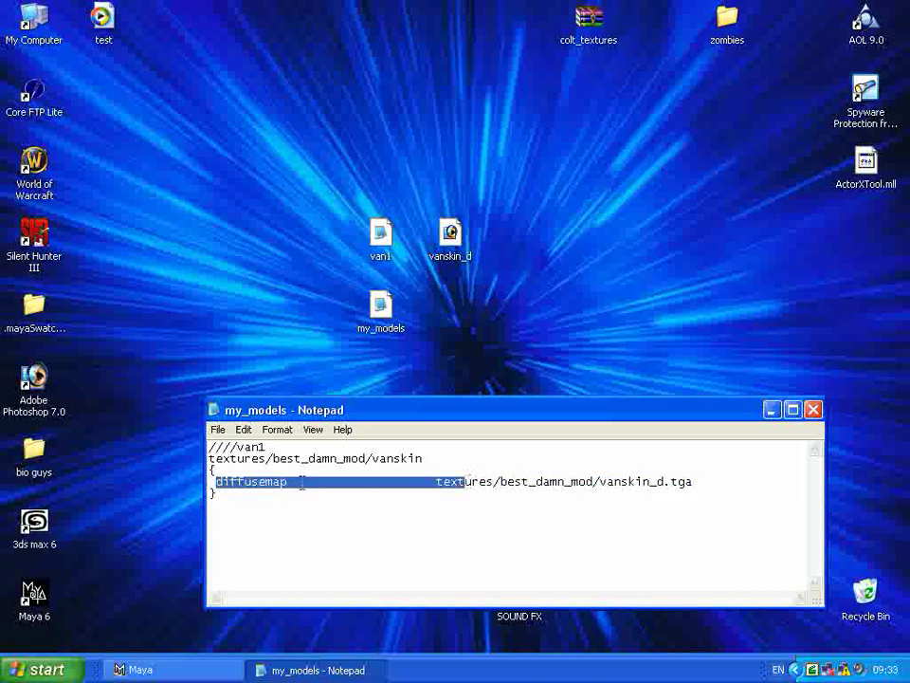
left_click(248, 482)
left_click_drag(216, 481, 693, 484)
left_click(693, 484)
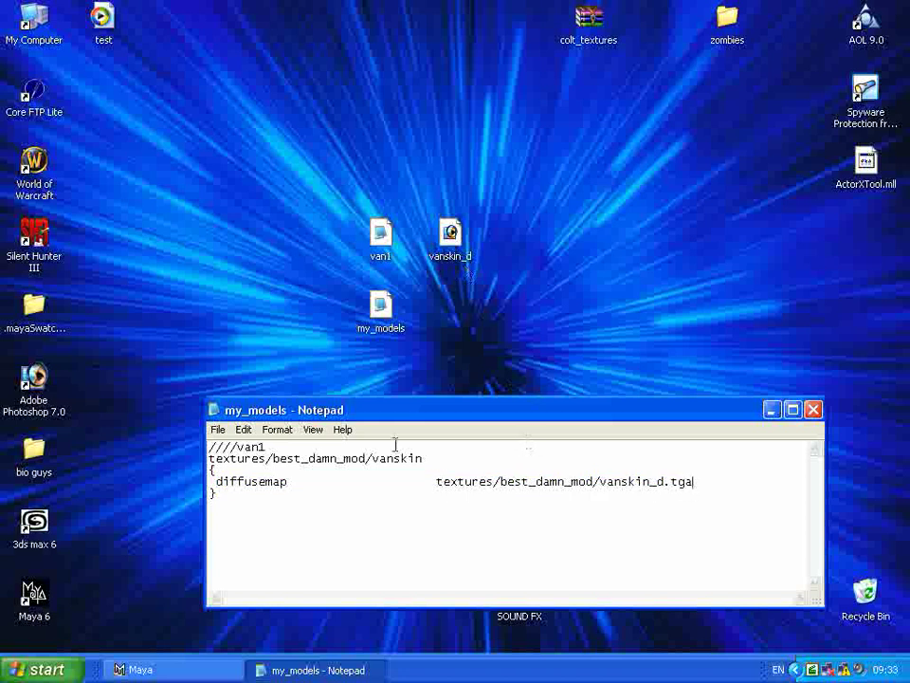
key("alt+F4")
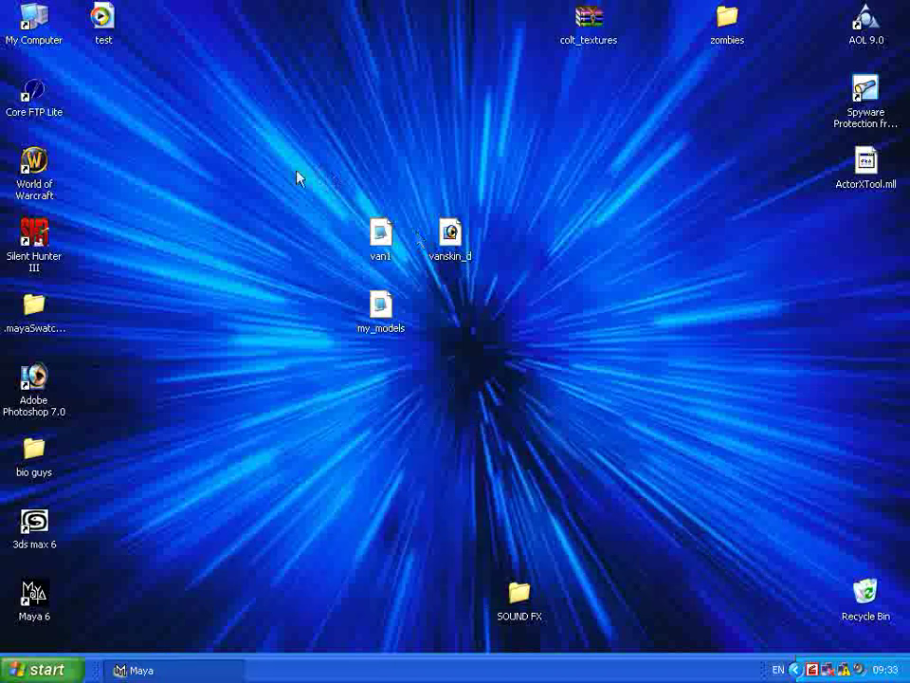
Move the van1, vanskin_d and my_models files lower on the desktop and create a folder named models above them.
left_click_drag(318, 184, 471, 372)
left_click_drag(452, 260, 452, 404)
right_click(384, 183)
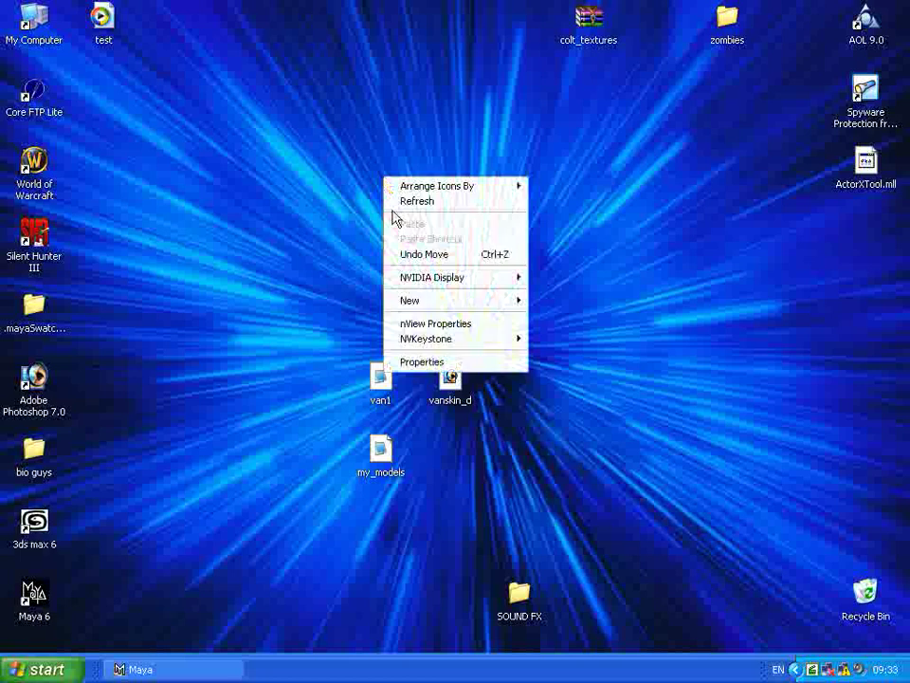
mouse_move(428, 301)
left_click(590, 301)
type("models")
key("Return")
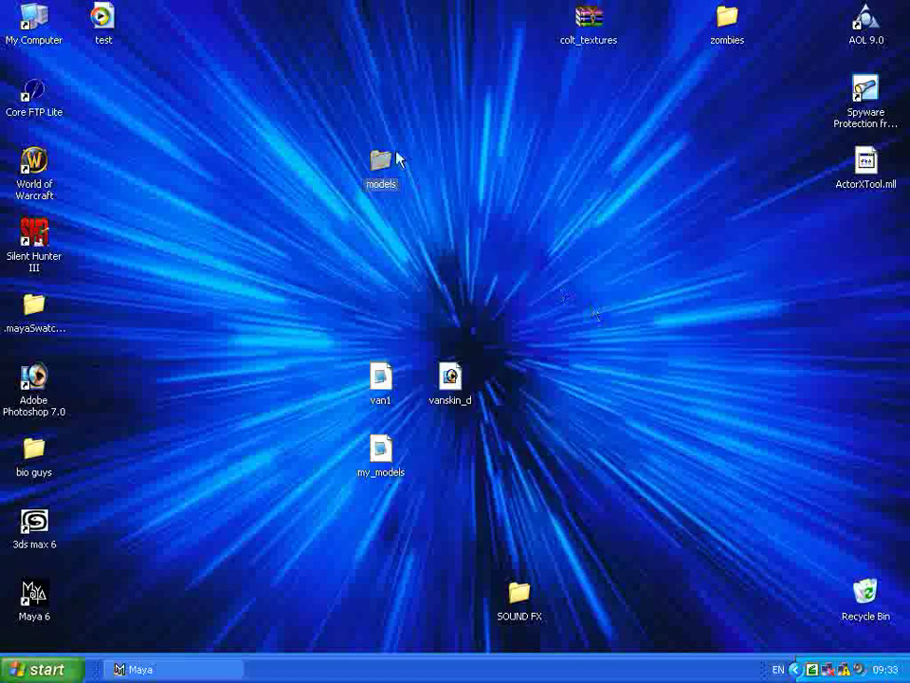
Open the models folder and create a subfolder named best_damn_mod inside it.
double_click(391, 157)
right_click(177, 196)
mouse_move(230, 351)
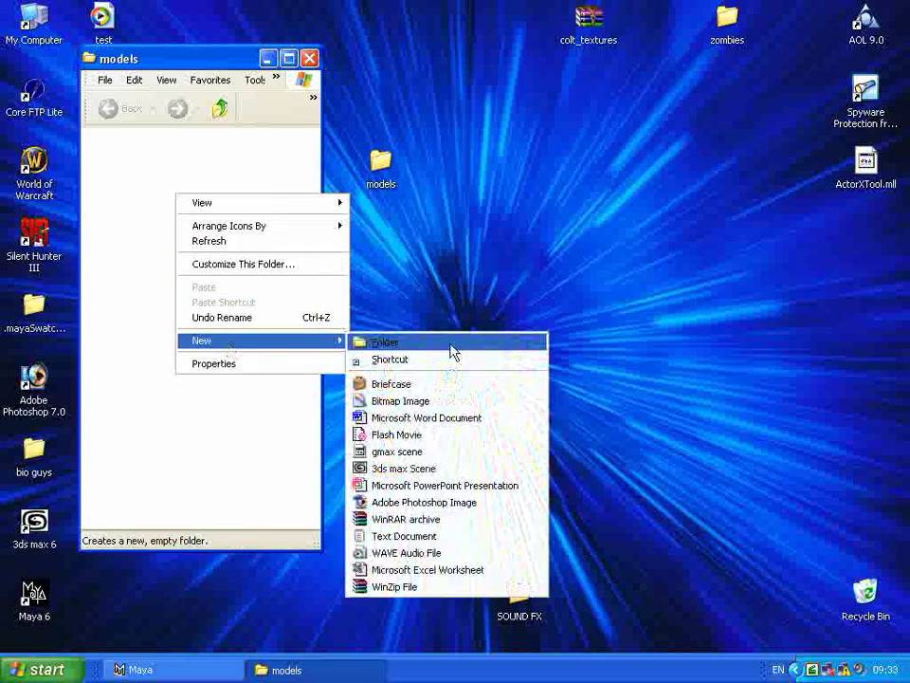
left_click(451, 350)
type("best_damn")
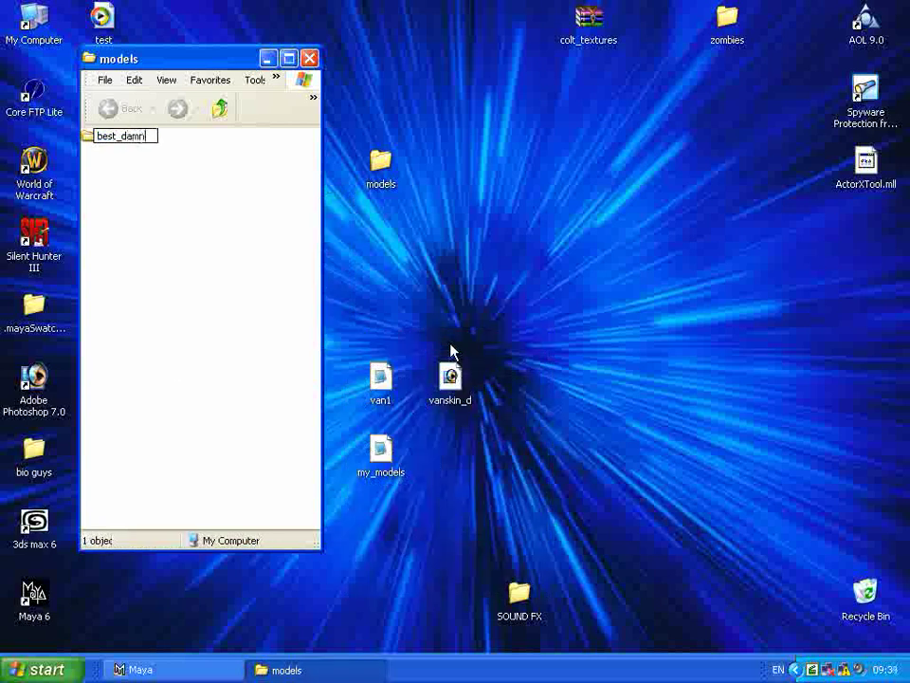
key("Return")
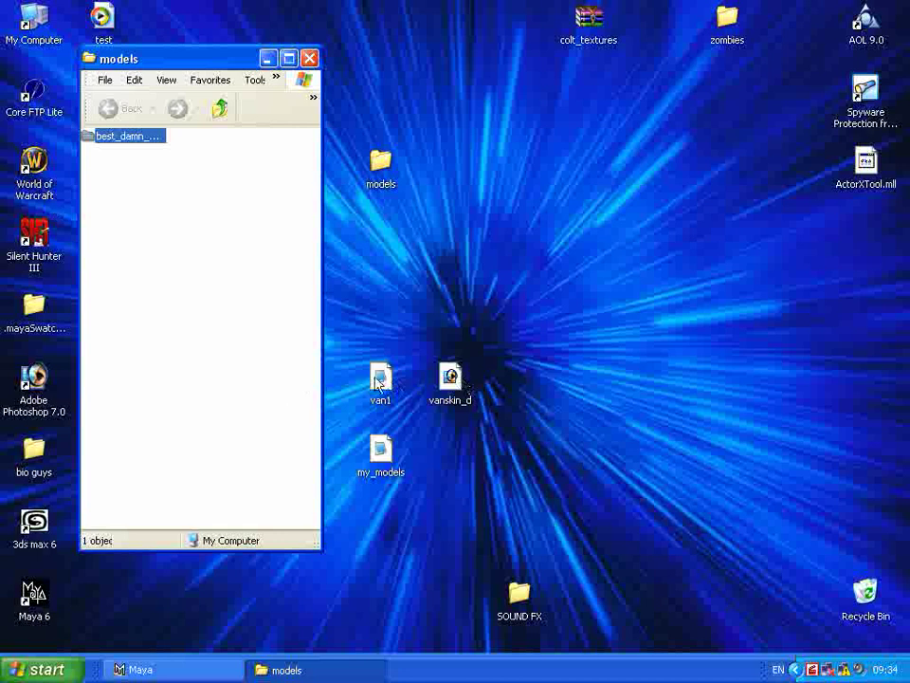
Move the van1 file from the desktop into the new subfolder of models and close the folder window.
left_click(384, 389)
left_click_drag(379, 382, 148, 142)
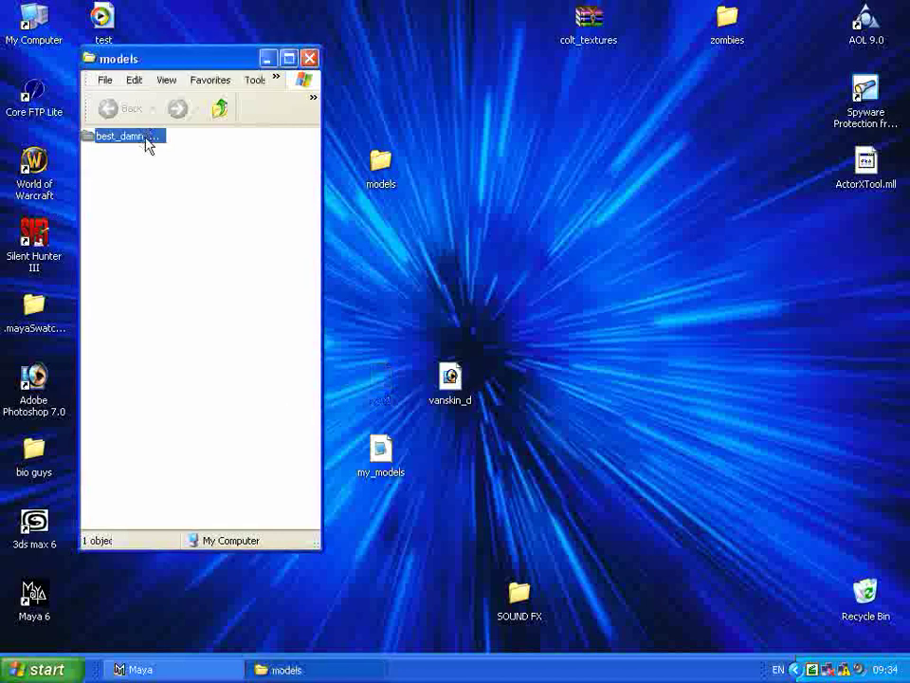
left_click(310, 59)
Create a desktop folder named materials beside the models folder and move the my_models file into it.
right_click(494, 172)
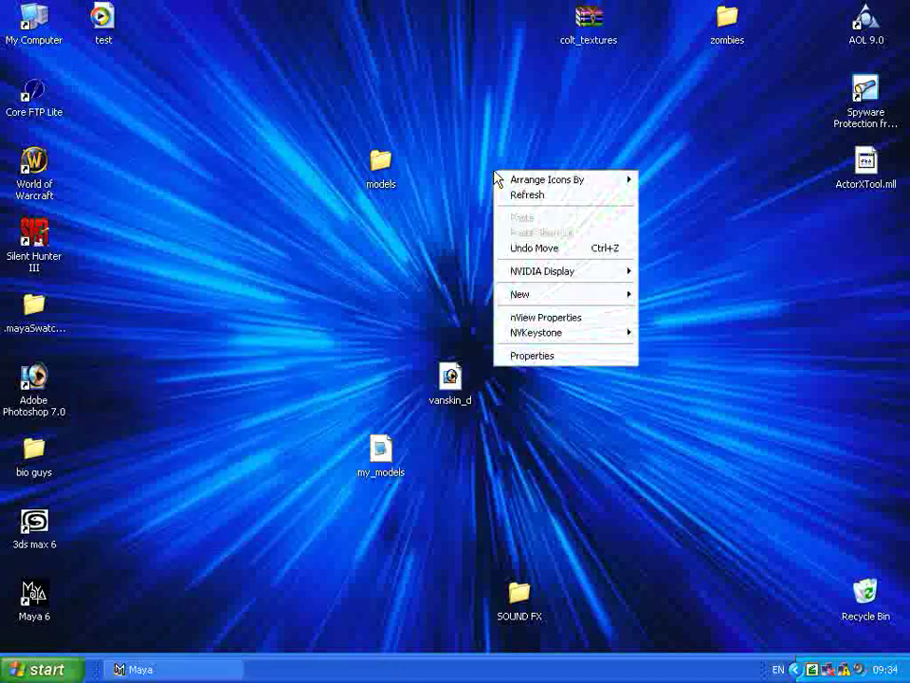
mouse_move(527, 299)
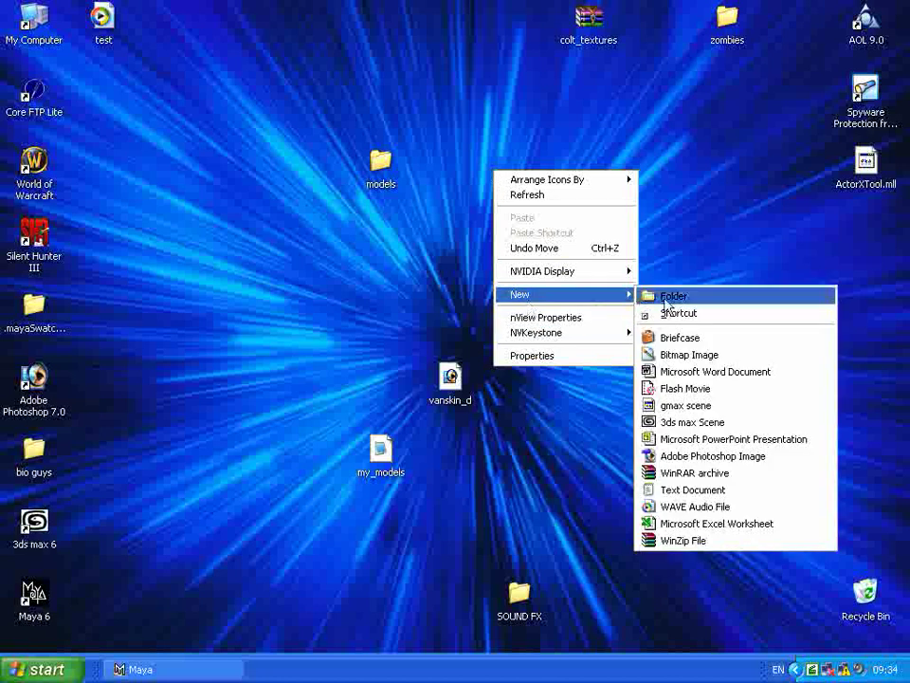
left_click(658, 297)
type("materials")
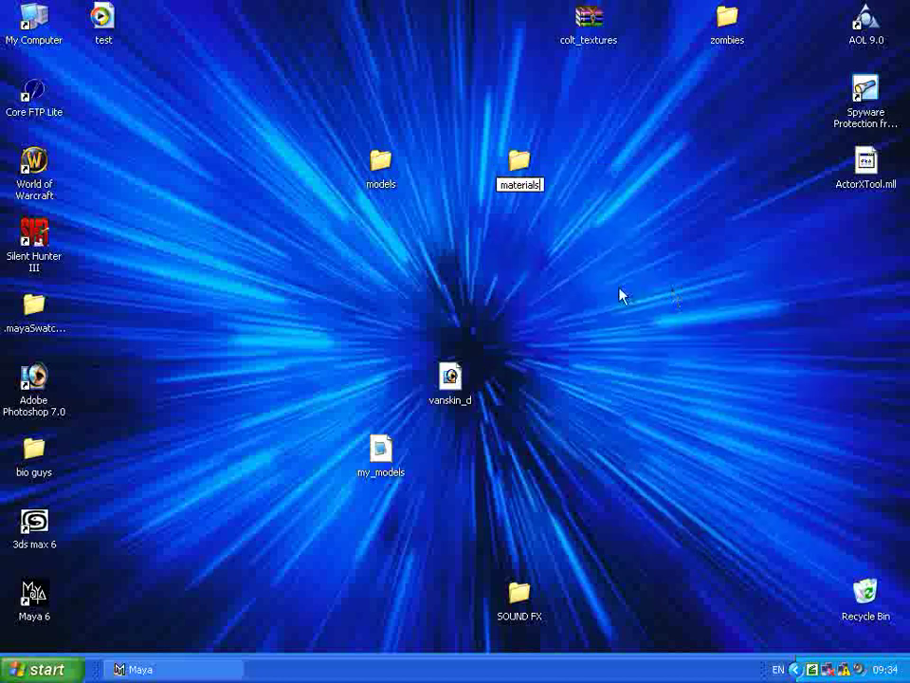
left_click(384, 449)
left_click_drag(397, 442, 519, 163)
Create a desktop folder named textures below the models folder.
right_click(370, 313)
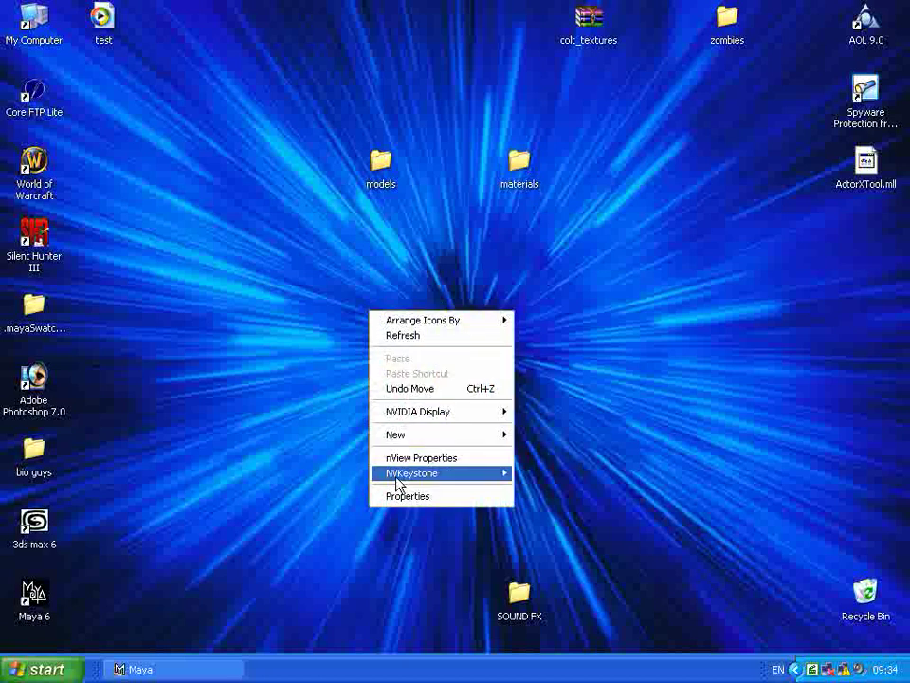
mouse_move(430, 436)
left_click(604, 189)
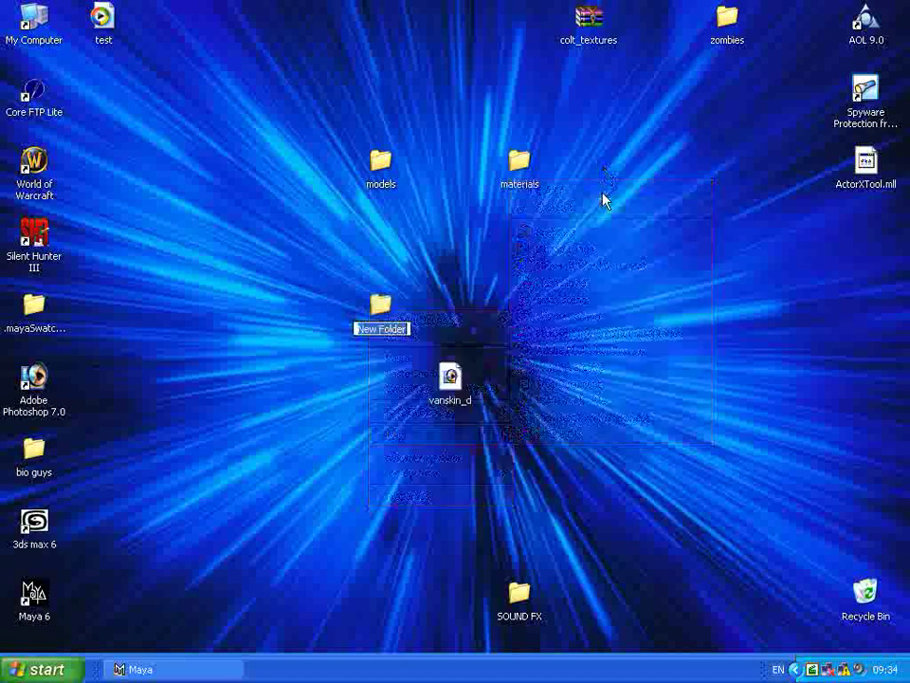
type("6extures")
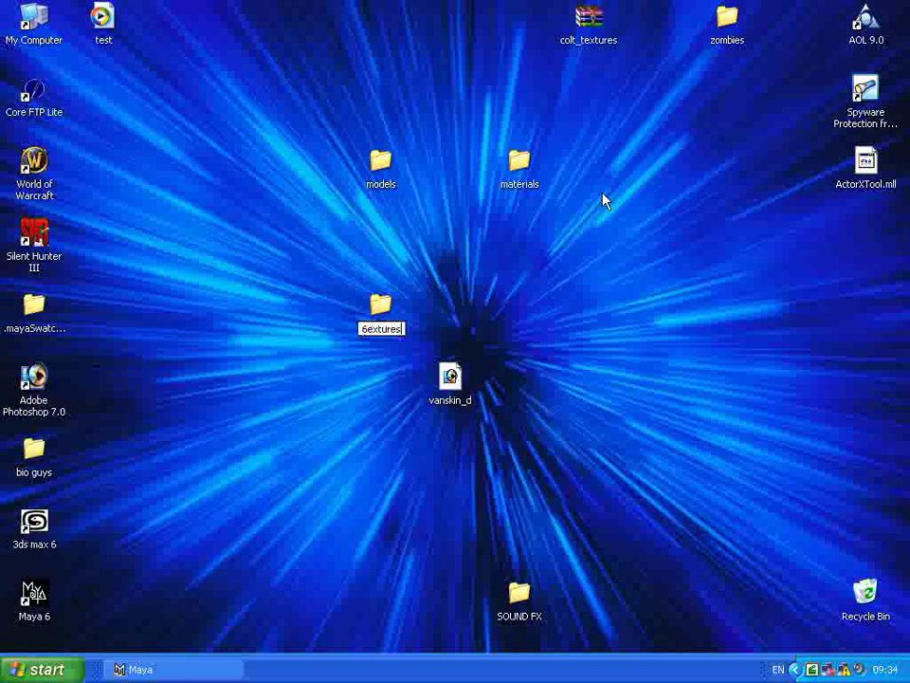
key("Delete")
type("t")
key("Return")
Open the textures folder and create a subfolder named best_damn_mod inside it.
double_click(375, 313)
right_click(384, 316)
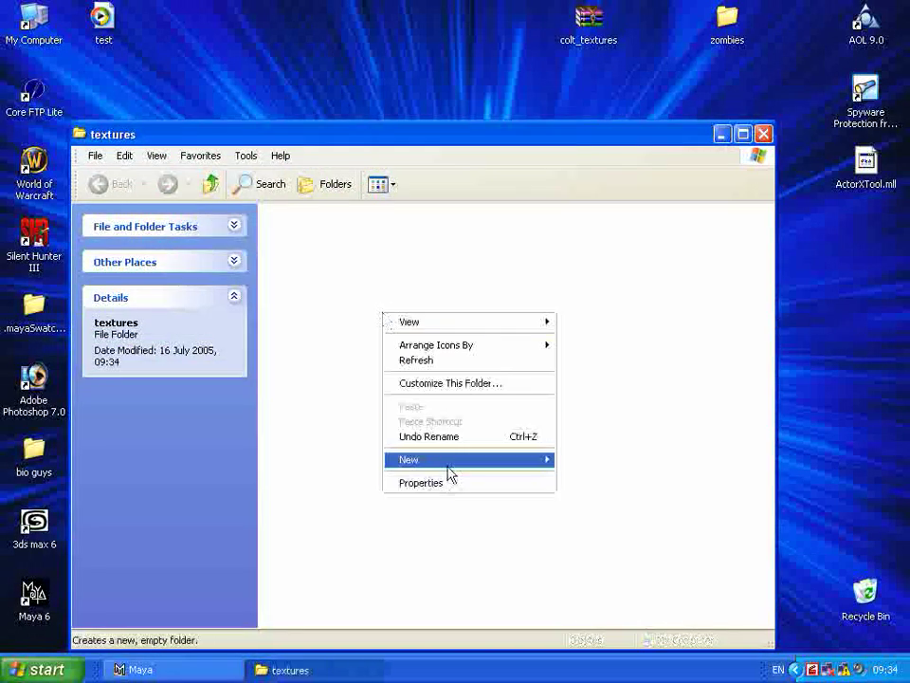
mouse_move(449, 461)
left_click(619, 218)
type("best_damn_mod")
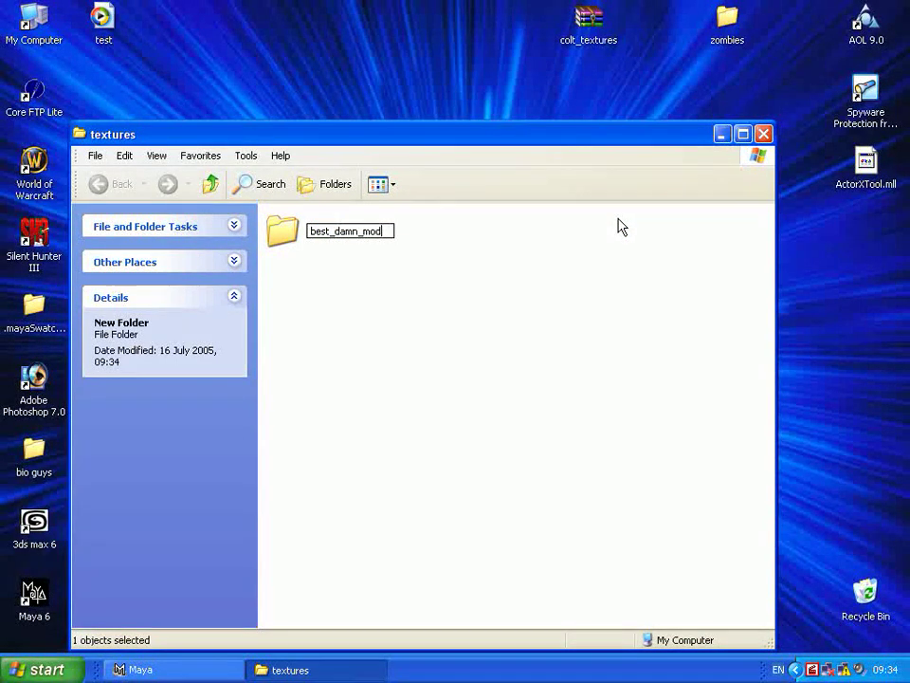
left_click(609, 245)
Move the vanskin_d file from the desktop into the best_damn_mod subfolder of textures and close the folder window.
left_click_drag(386, 130, 503, 408)
left_click(461, 370)
double_click(398, 517)
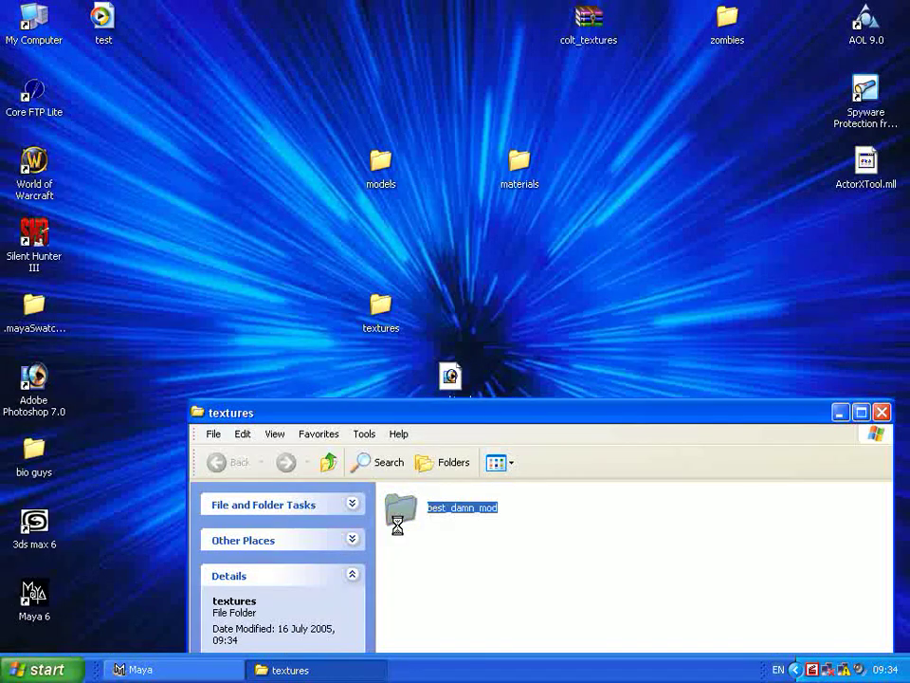
left_click(882, 413)
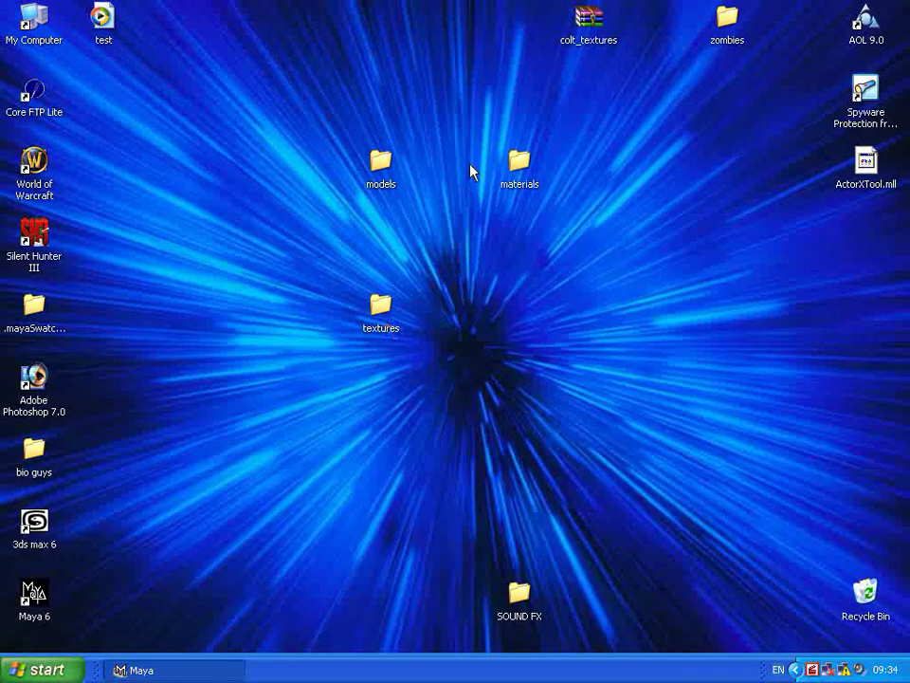
Arrange the models, textures and materials folders in one row on the desktop and select all three.
left_click_drag(380, 311, 466, 181)
left_click(574, 252)
left_click_drag(557, 146, 405, 258)
left_click_drag(672, 153, 327, 268)
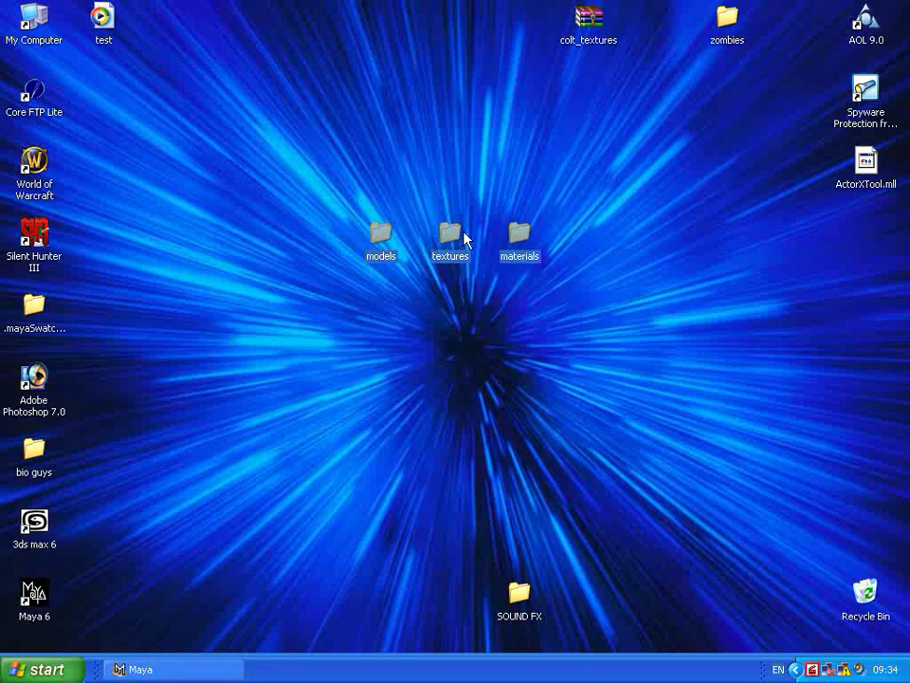
Archive the three selected folders as pak876.pk4 in ZIP format with the Best compression method.
right_click(455, 238)
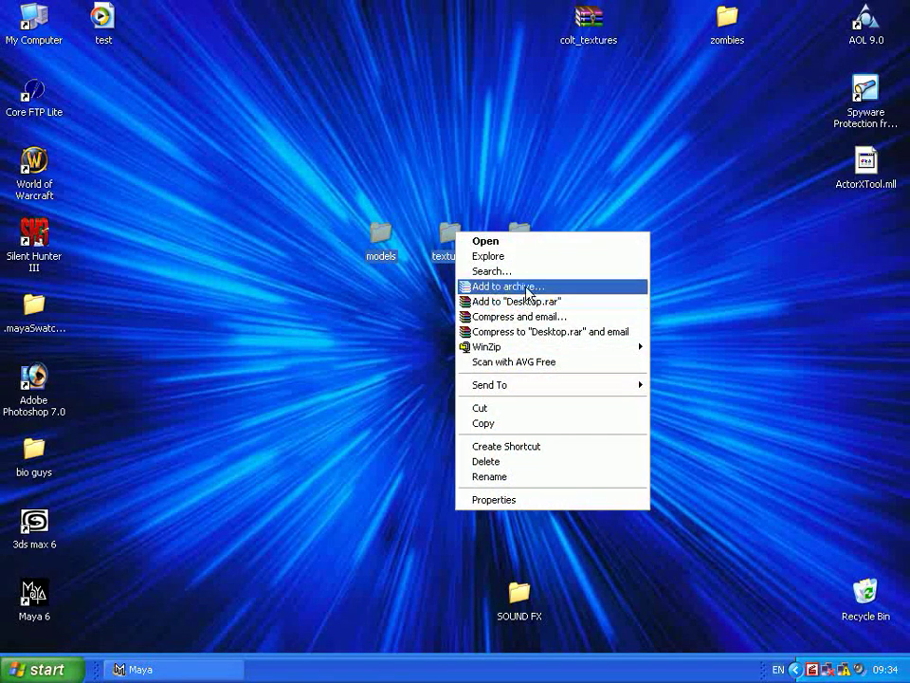
left_click(527, 286)
left_click(322, 362)
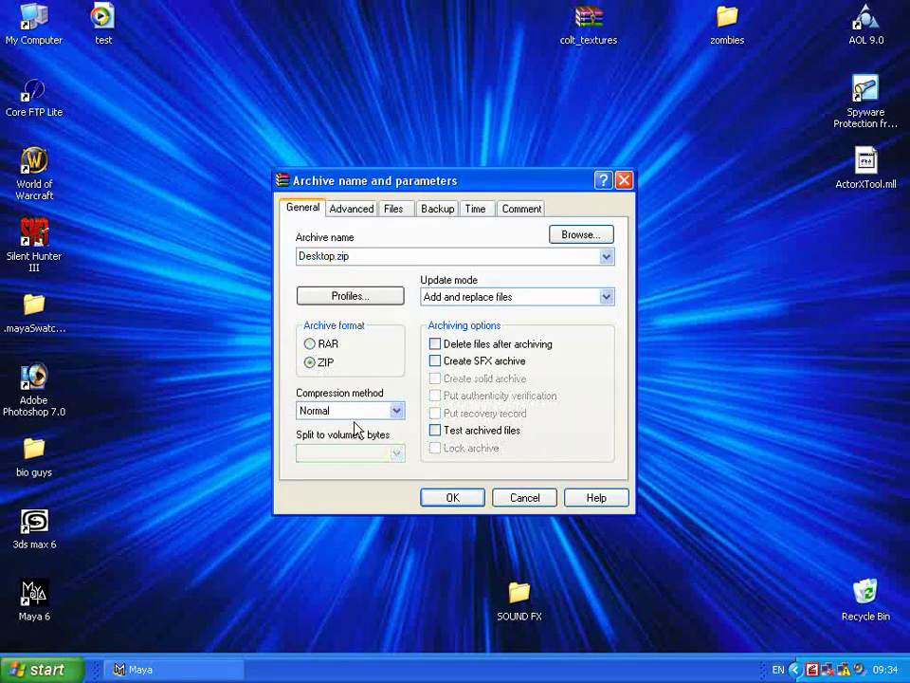
left_click(351, 410)
left_click(352, 486)
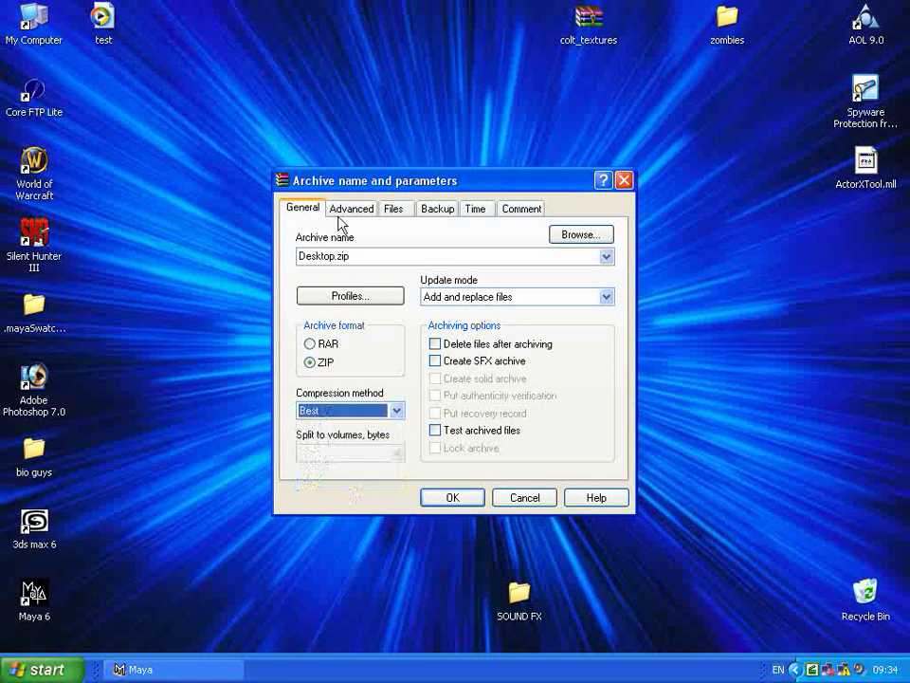
double_click(386, 256)
type("pak876.pk4")
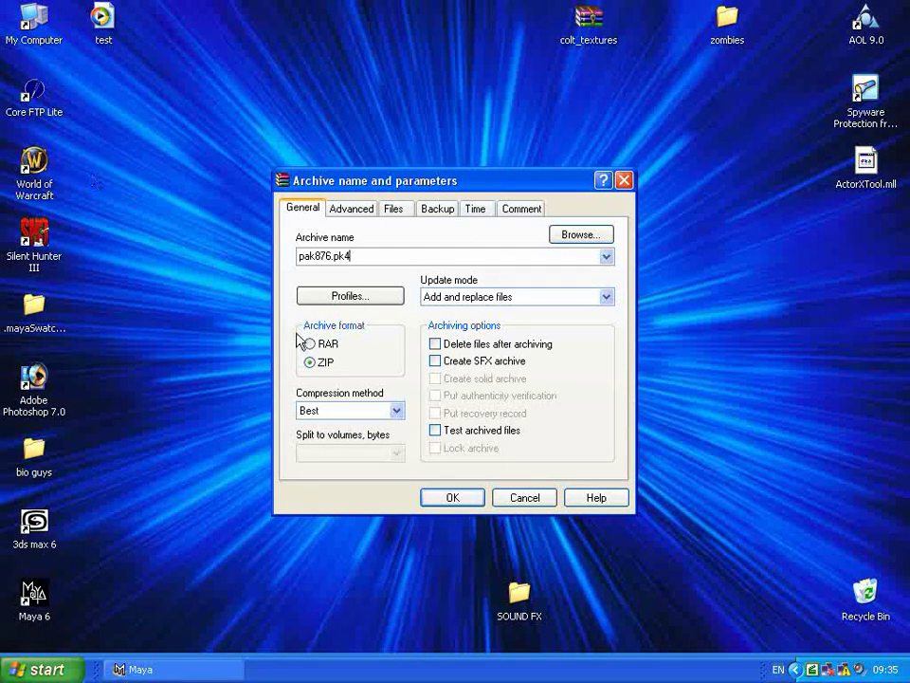
left_click(446, 498)
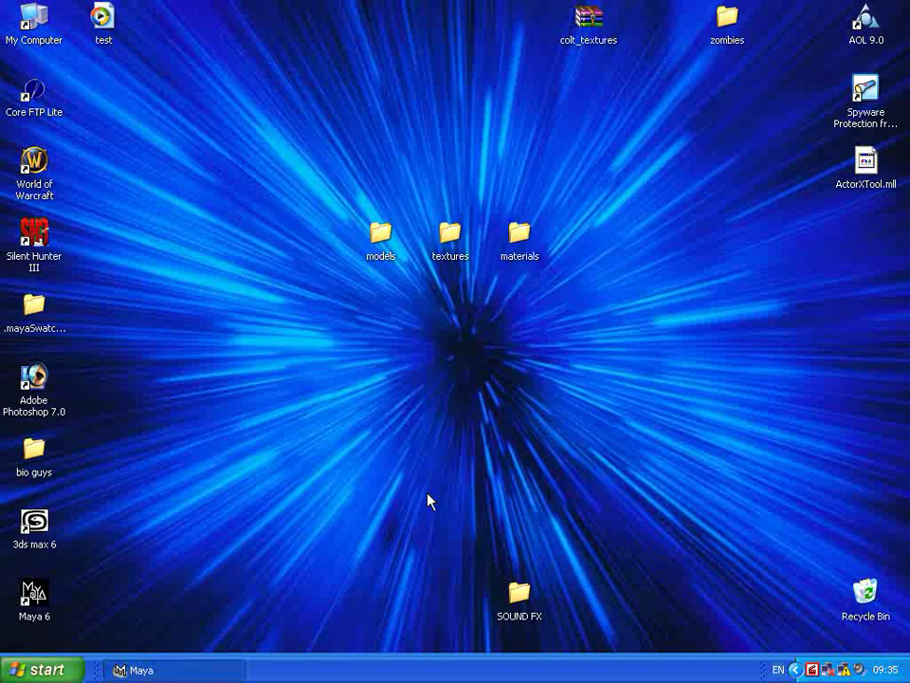
Place the pak876 archive above the three folders on the desktop, and delete the models, textures and materials folders.
left_click_drag(110, 99, 473, 193)
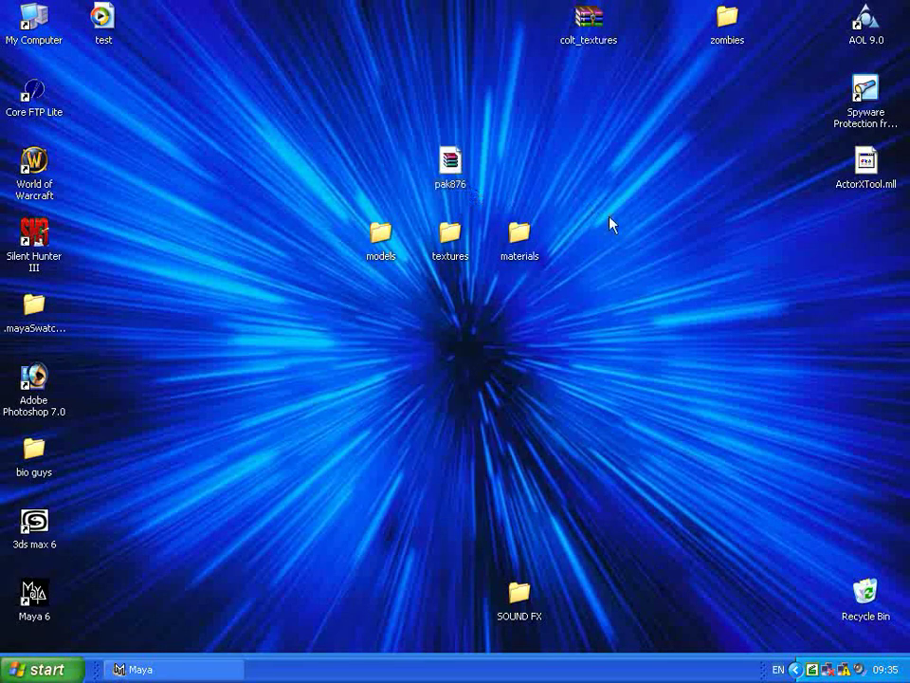
left_click_drag(621, 237, 269, 251)
key("Delete")
key("Return")
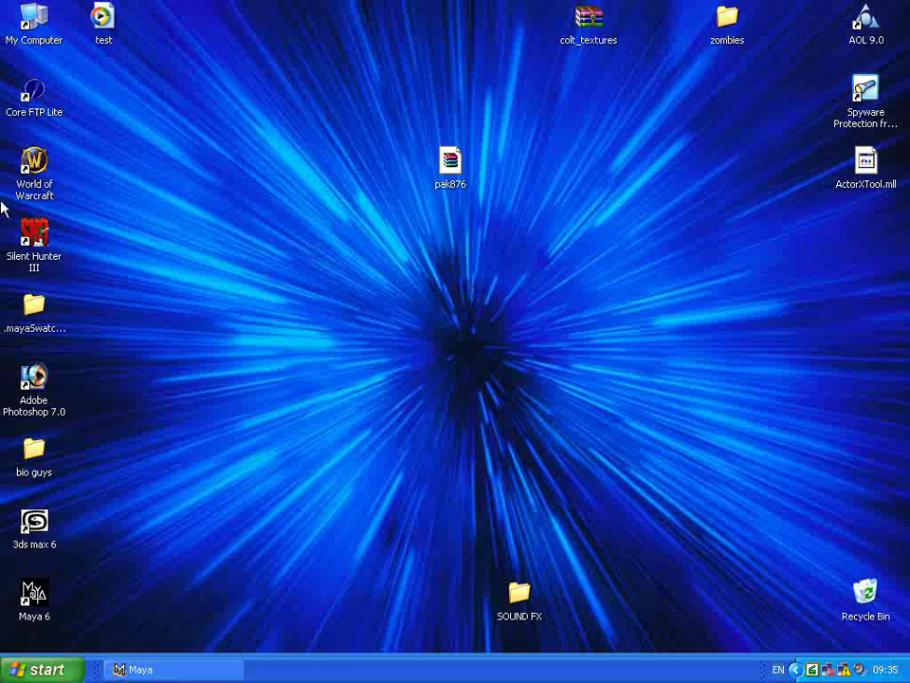
Open the best mod on the net folder inside Doom 3 under Program Files on drive C.
double_click(34, 34)
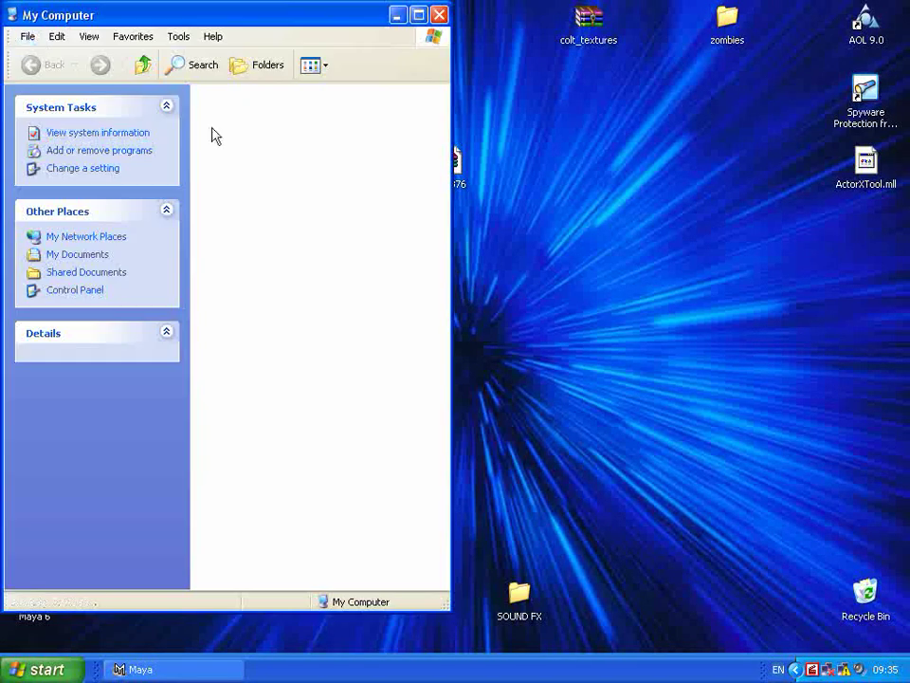
double_click(256, 169)
scroll(285, 228, "down", 5)
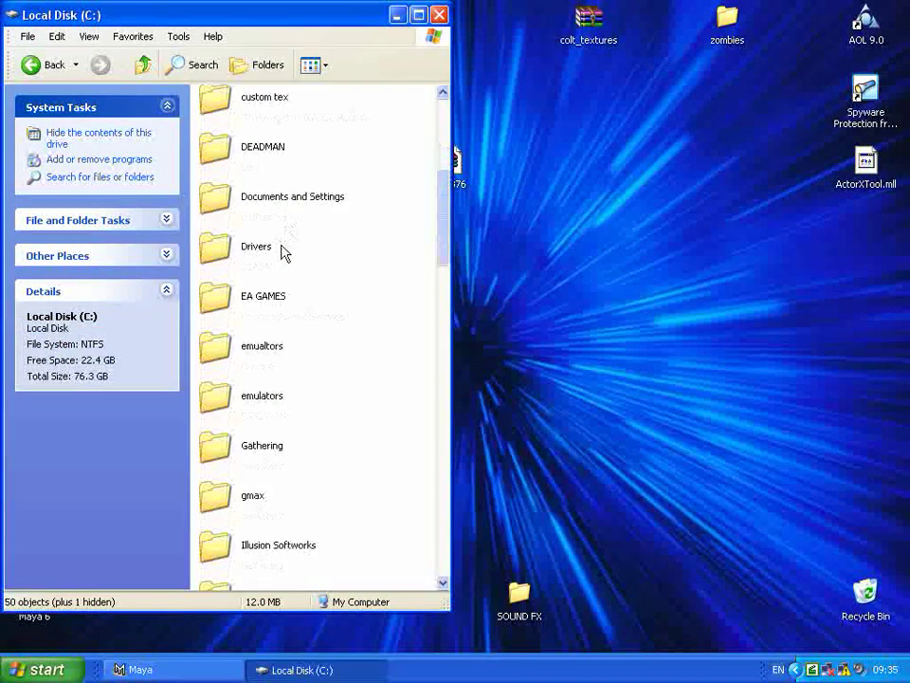
scroll(285, 304, "down", 3)
scroll(288, 379, "down", 8)
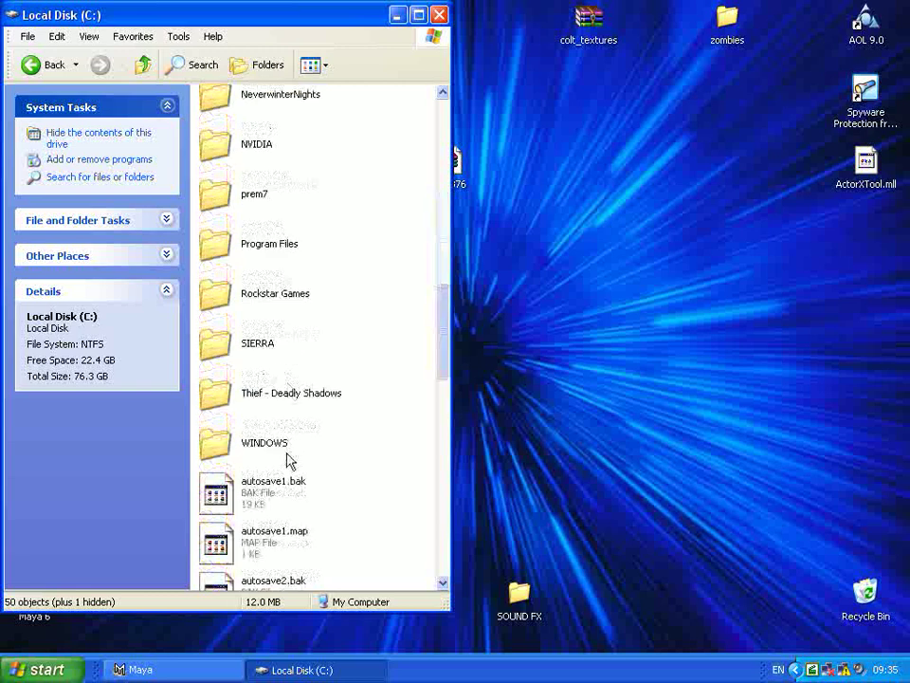
double_click(275, 258)
scroll(277, 399, "down", 5)
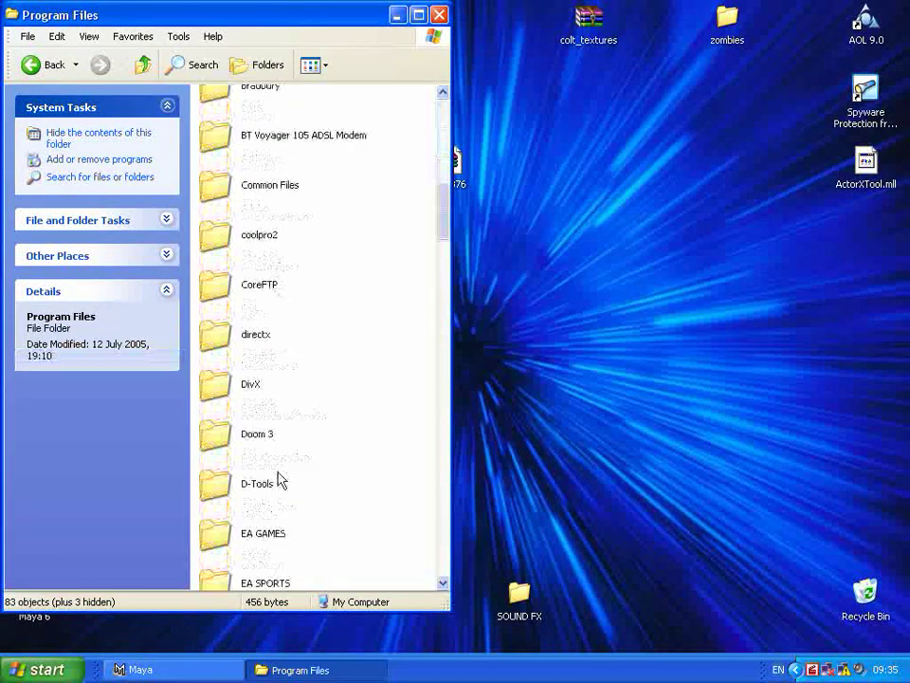
double_click(276, 439)
double_click(228, 108)
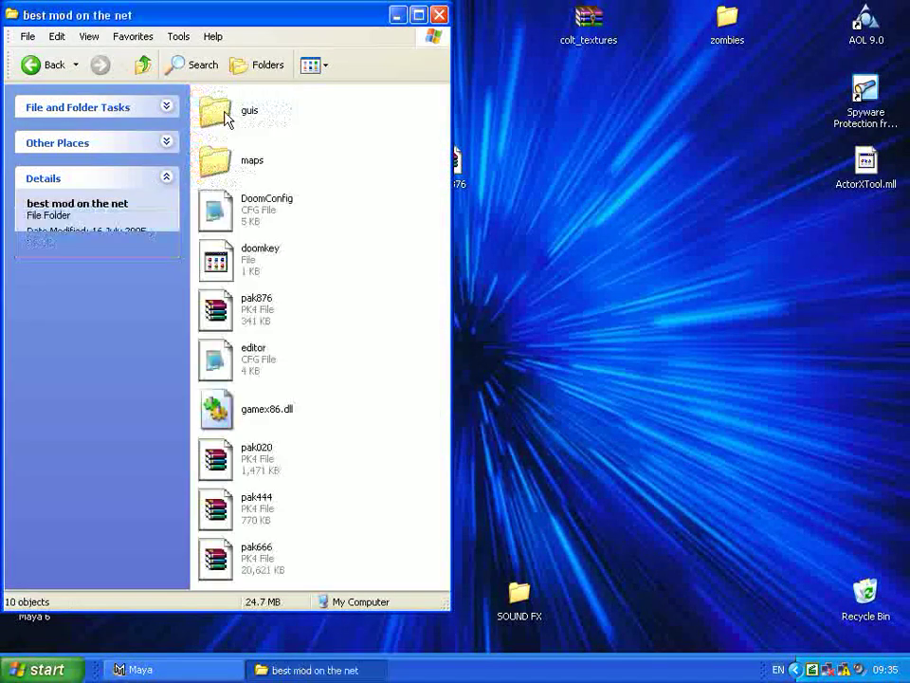
Move the pak876 archive from the desktop into the best mod on the net folder, replacing the existing file.
left_click_drag(307, 24, 209, 26)
left_click_drag(451, 180, 228, 284)
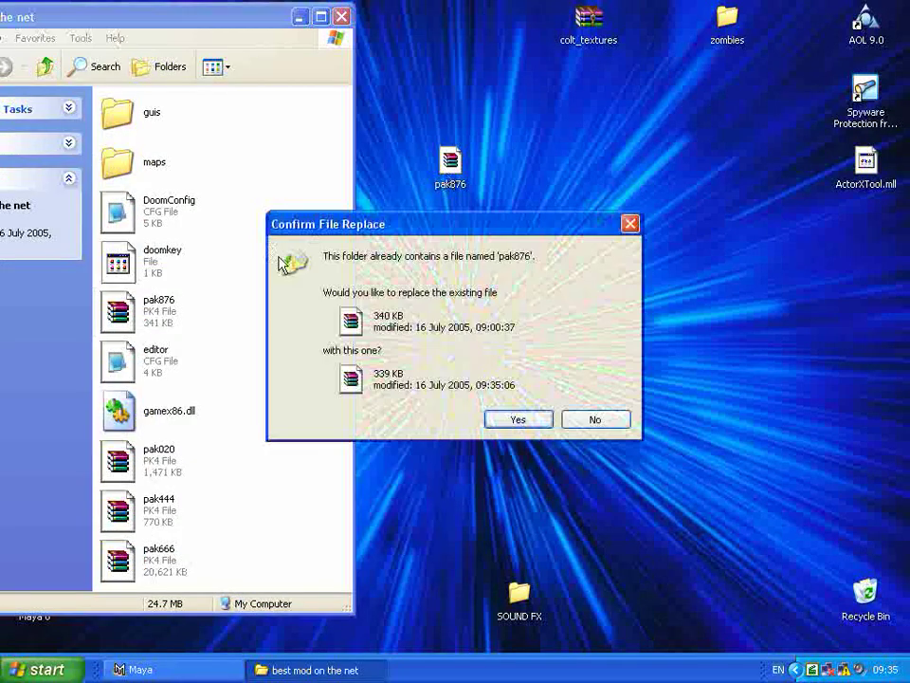
left_click(518, 418)
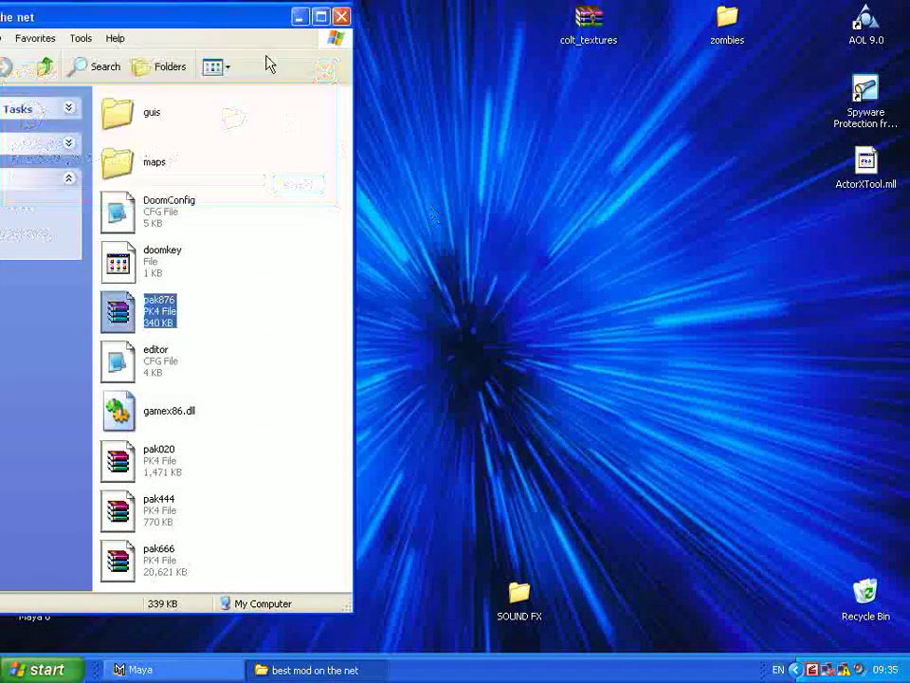
left_click_drag(265, 17, 593, 7)
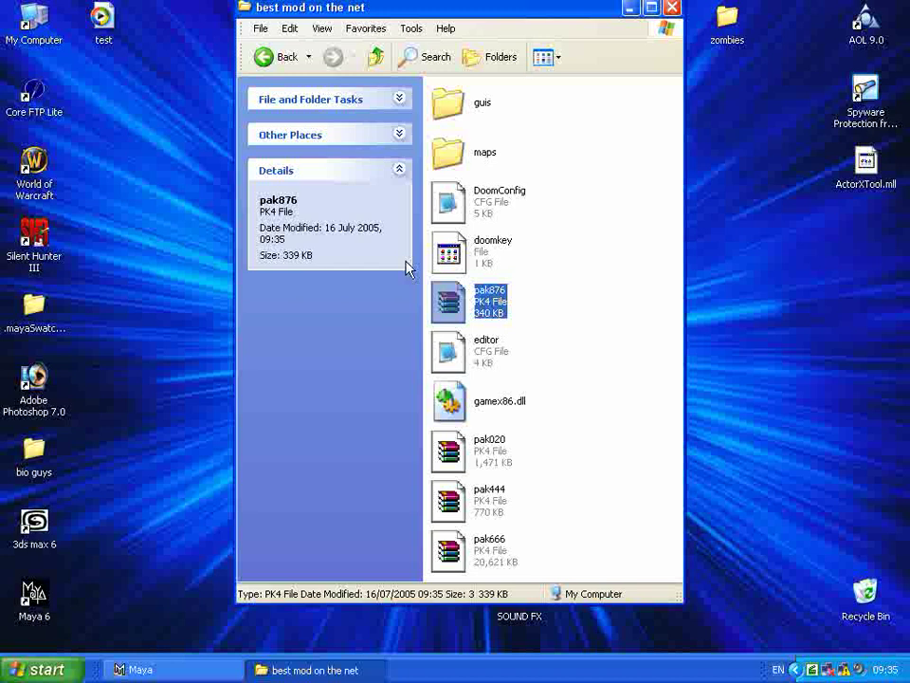
left_click(559, 309)
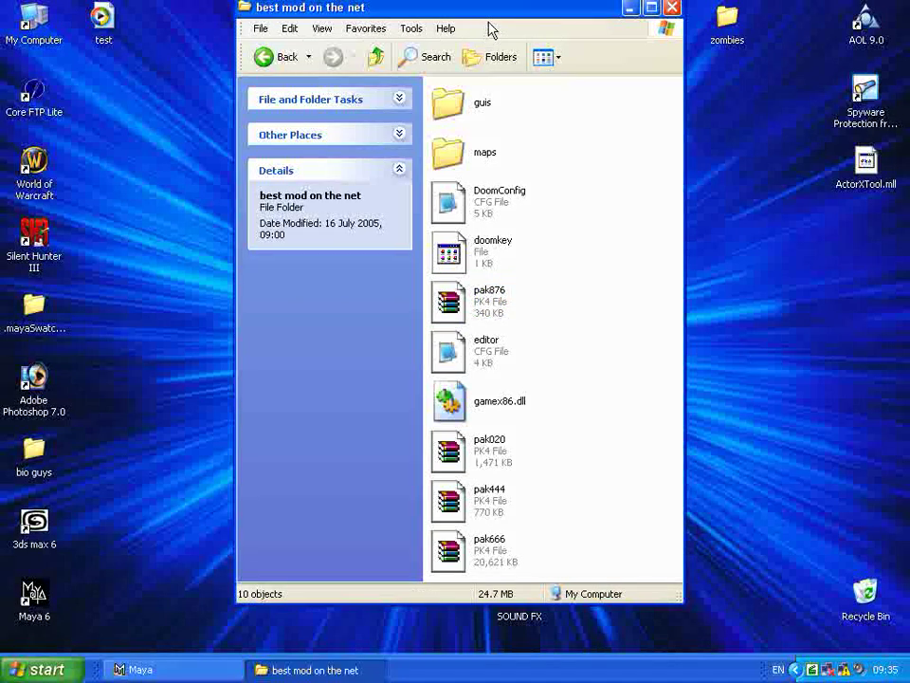
left_click_drag(495, 9, 270, 10)
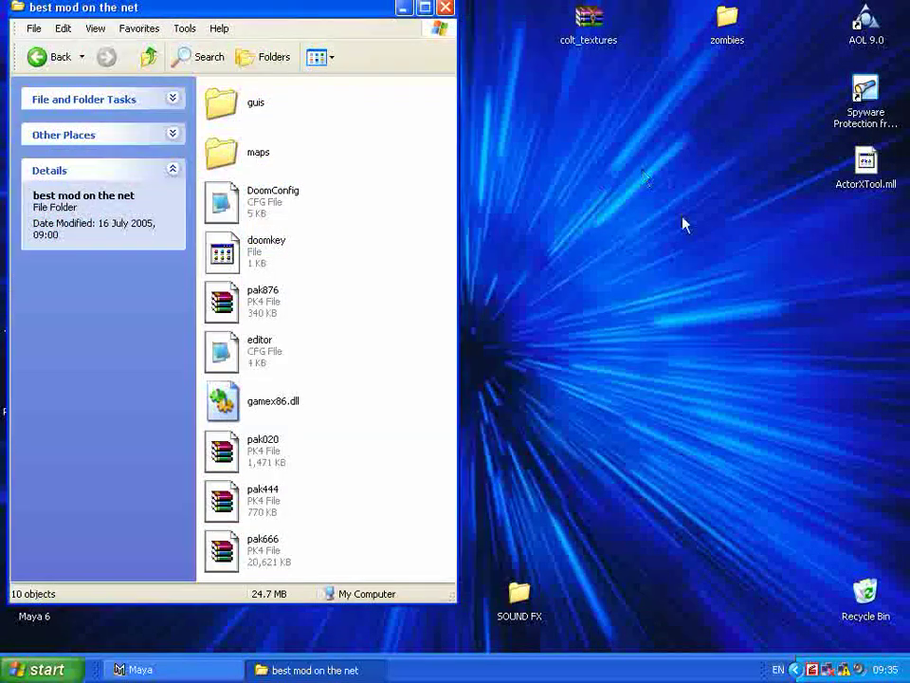
Open the pak876 archive in WinRAR and view my_models.mtr from its materials folder in Notepad.
left_click(262, 306)
left_click_drag(341, 291, 288, 89)
left_click(342, 267)
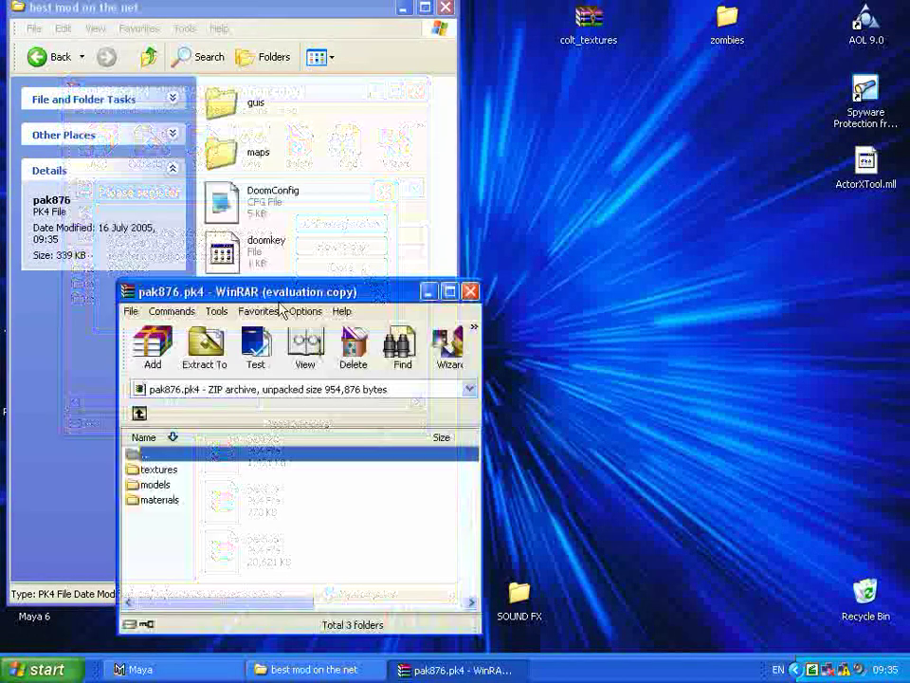
left_click_drag(372, 289, 331, 110)
double_click(117, 321)
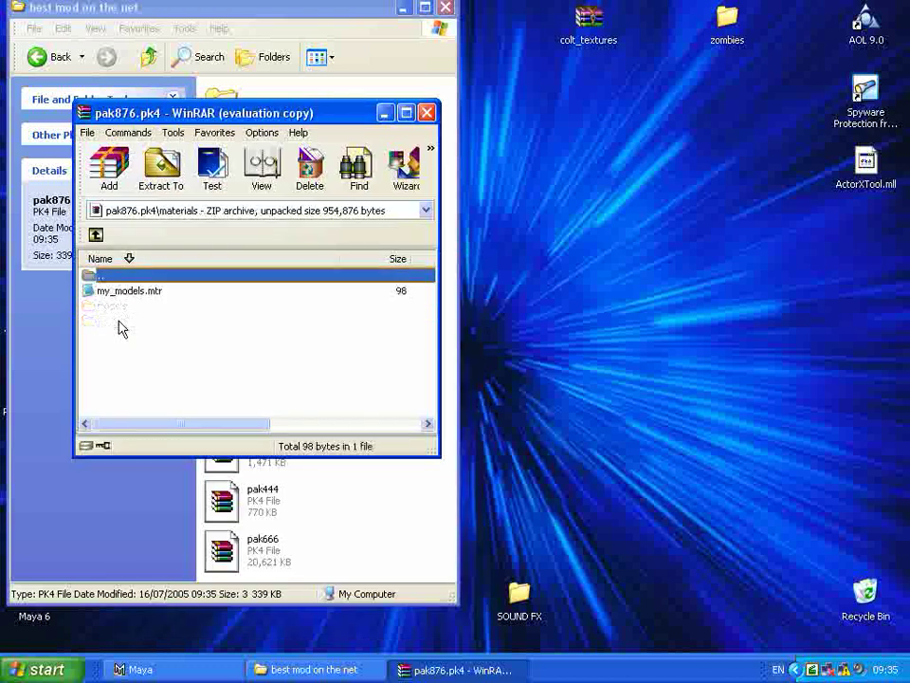
double_click(130, 294)
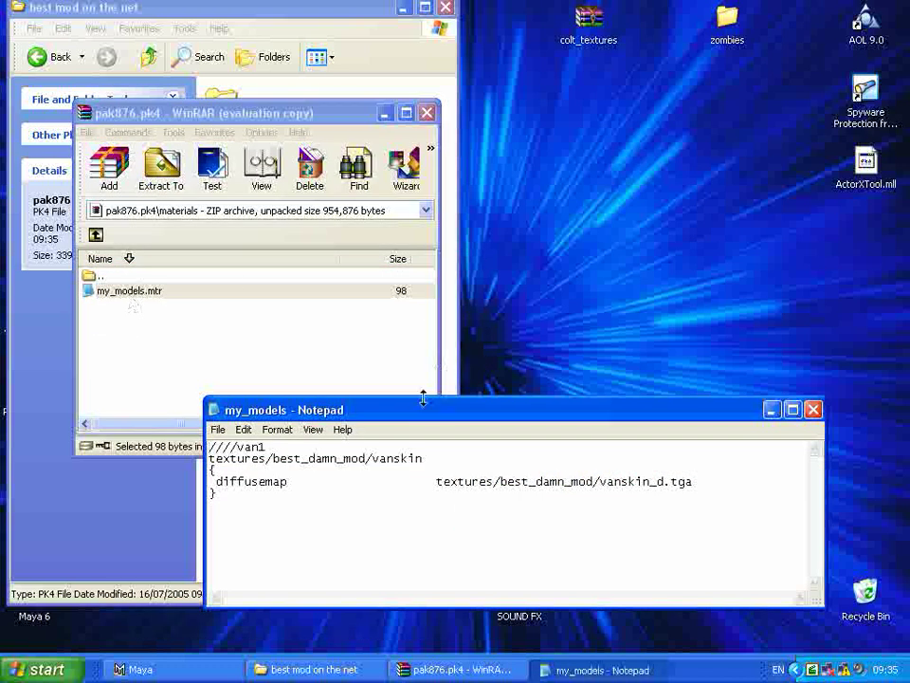
Open van1.ase from the models\best_damn_mod folder of the pak876 archive in Notepad, keeping my_models in view below it.
left_click_drag(425, 409, 528, 528)
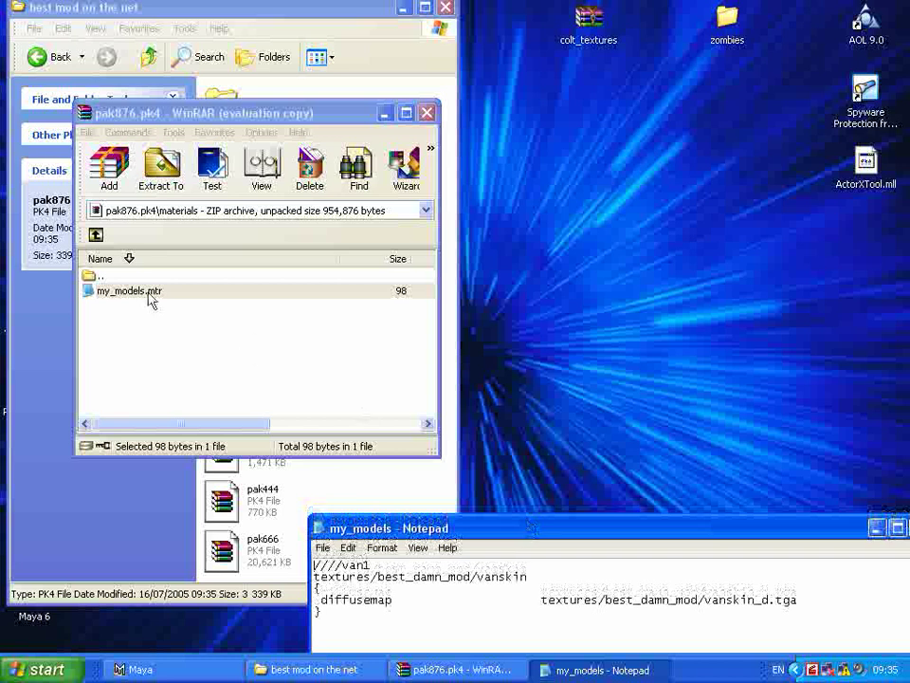
left_click(101, 212)
left_click(96, 233)
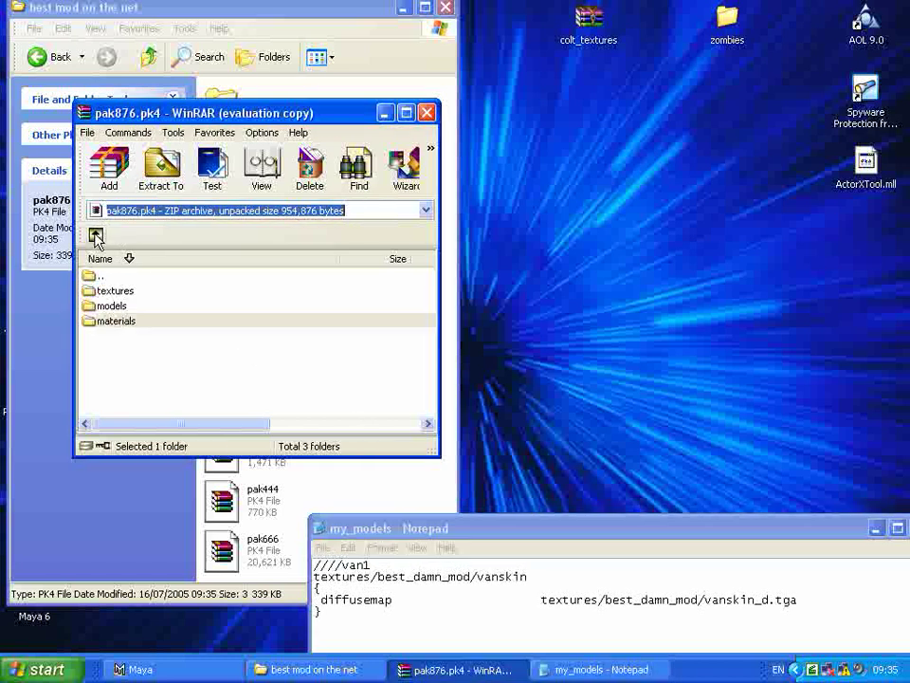
double_click(121, 305)
double_click(123, 294)
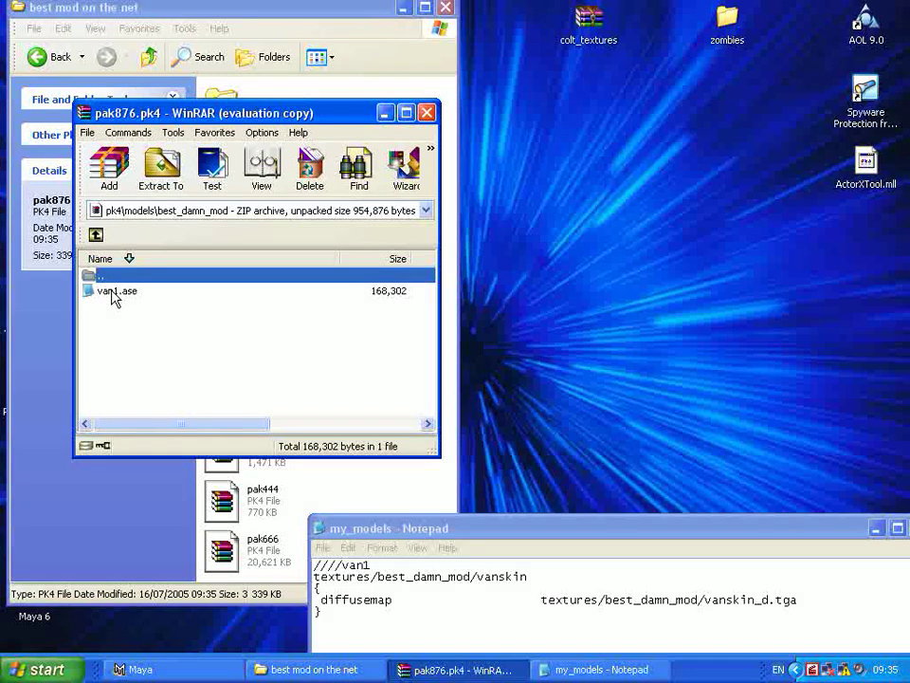
double_click(111, 294)
left_click_drag(368, 413, 292, 8)
left_click_drag(774, 264, 854, 512)
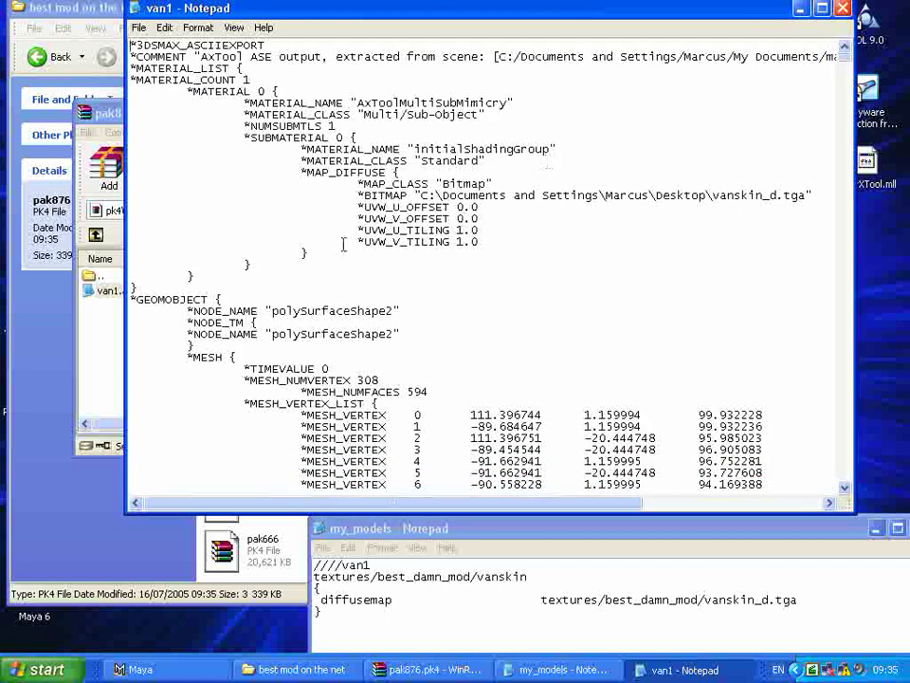
Examine the material block of van1.ase, especially the BITMAP line that holds the texture path.
left_click_drag(302, 274, 157, 199)
left_click(211, 254)
left_click_drag(139, 291, 139, 193)
left_click(318, 238)
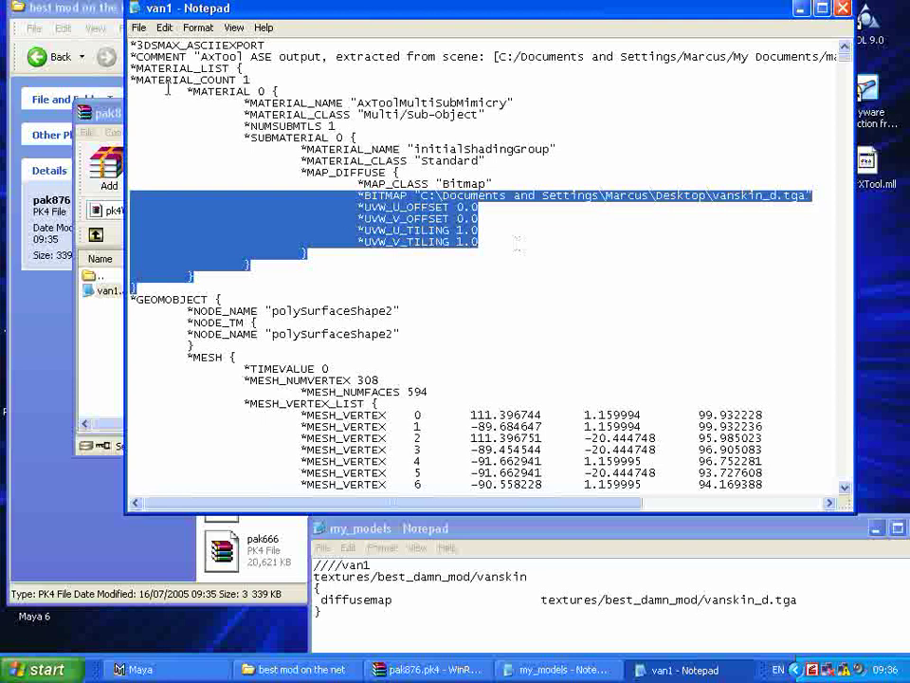
left_click(335, 253)
left_click_drag(336, 254, 309, 244)
left_click(318, 245)
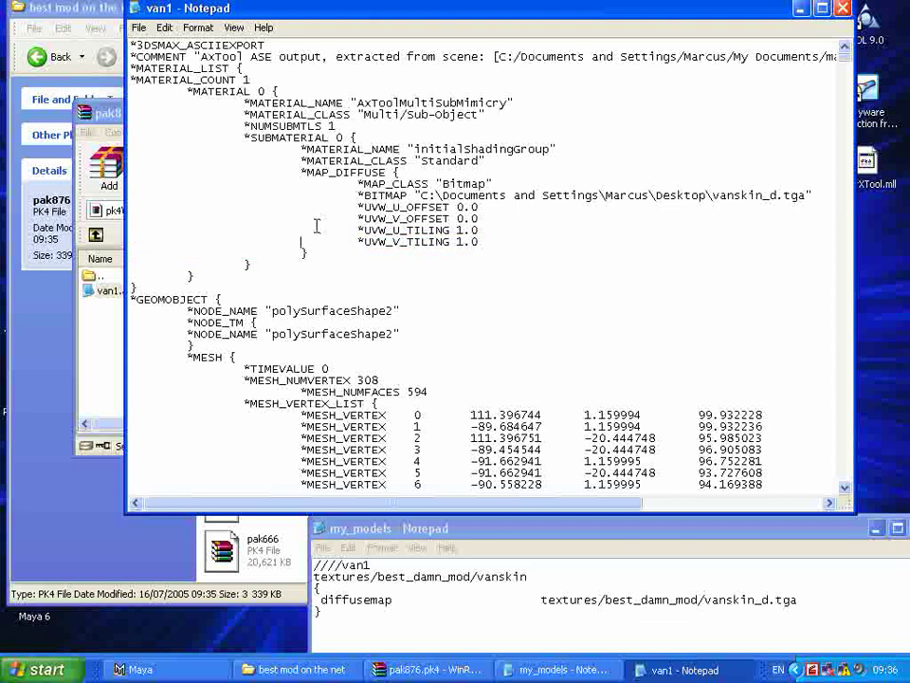
left_click_drag(335, 236, 336, 203)
left_click(465, 206)
left_click_drag(500, 217, 142, 205)
left_click(220, 197)
Replace the desktop path in van1.ase's BITMAP line with textures/best_damn_mod/vanskin from the diffusemap line of my_models.
left_click_drag(493, 17, 415, 195)
left_click(386, 114)
left_click(389, 8)
left_click_drag(369, 6, 162, 234)
left_click_drag(349, 167, 294, 9)
left_click_drag(392, 533, 82, 533)
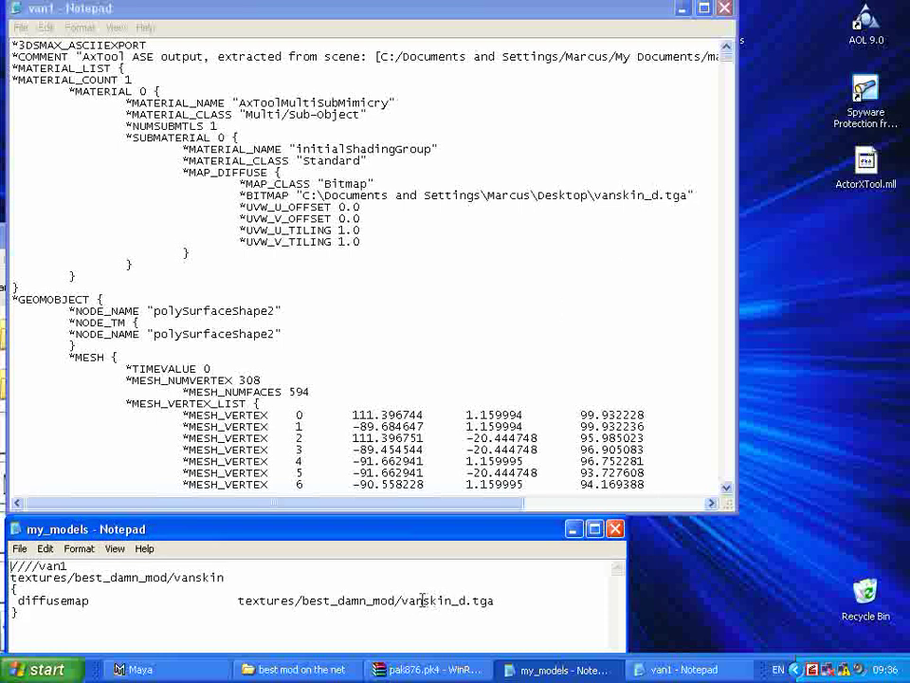
left_click_drag(456, 601, 245, 600)
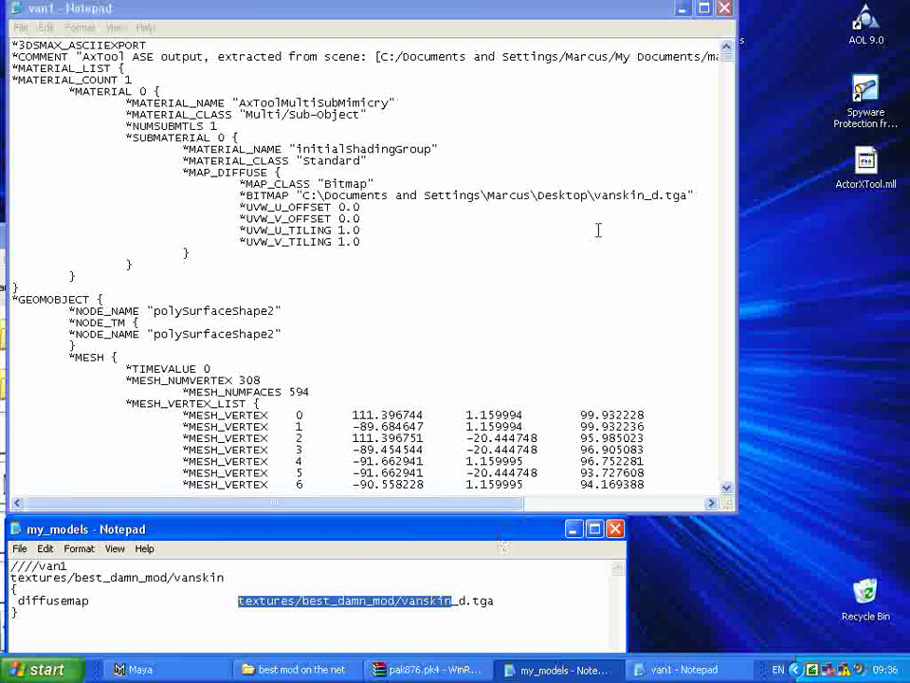
left_click_drag(655, 195, 302, 196)
type("textures/best_damn_mod/vanskin")
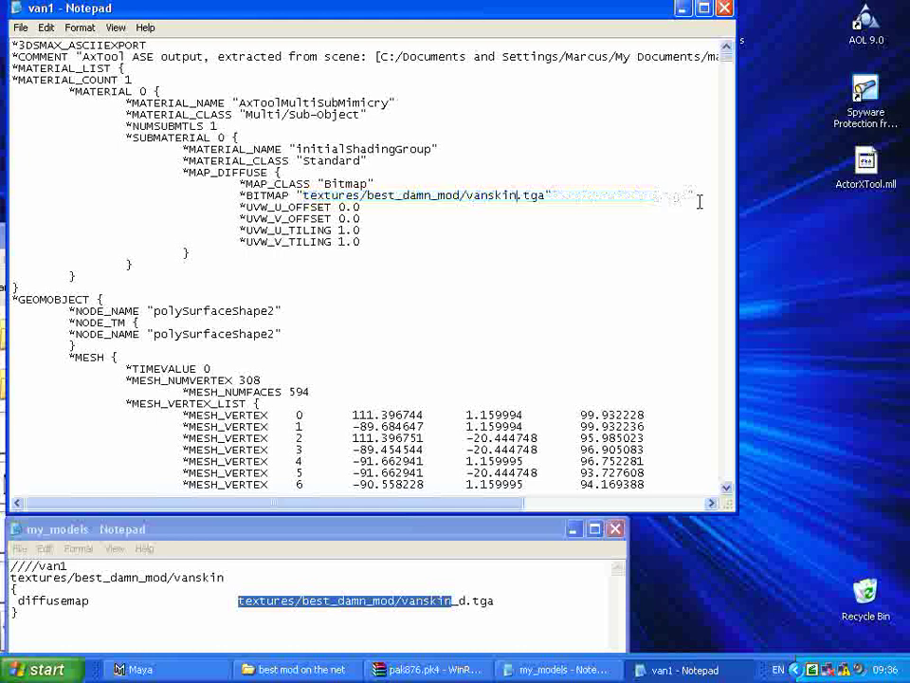
Change the BITMAP path's slashes to backslashes and prefix it so it reads \\base\textures\best_damn_mod\vanskin.tga.
key("BackSpace")
type("\\")
key("Left")
key("Left")
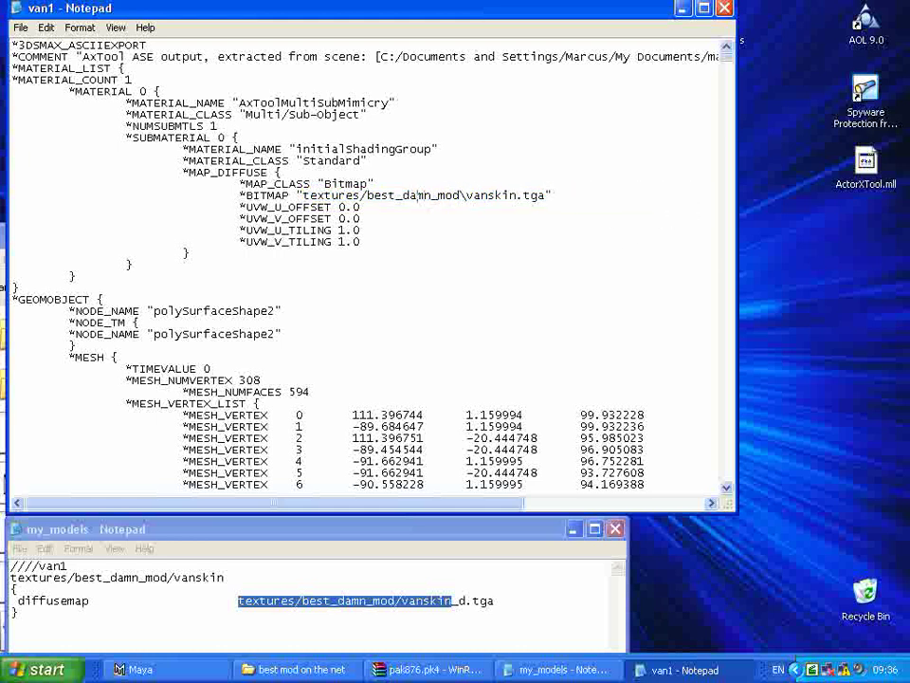
key("Left")
key("BackSpace")
type("\\")
key("Down")
key("Down")
left_click(318, 195)
type("\\\\")
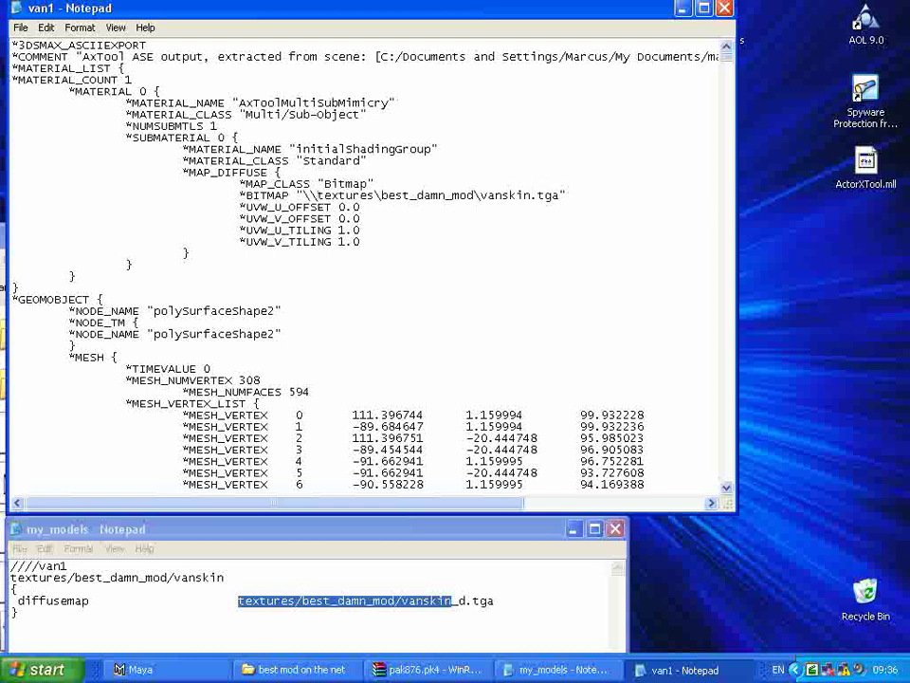
type("base\\")
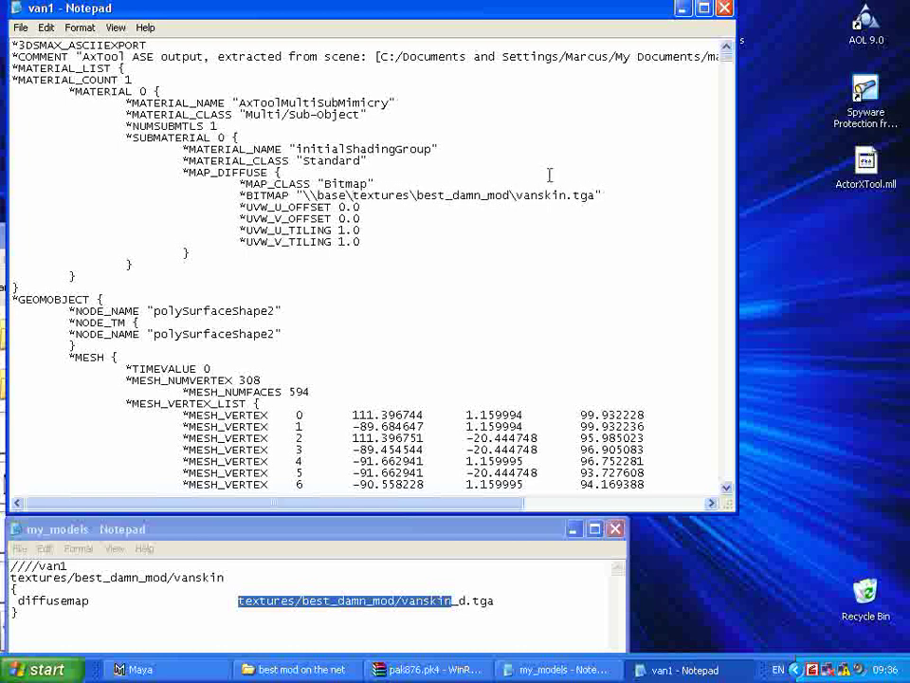
Check each part of the edited BITMAP path in van1.ase, and close the my_models file.
left_click_drag(299, 195, 346, 195)
left_click_drag(347, 195, 418, 196)
left_click_drag(482, 195, 601, 196)
left_click_drag(566, 10, 742, 9)
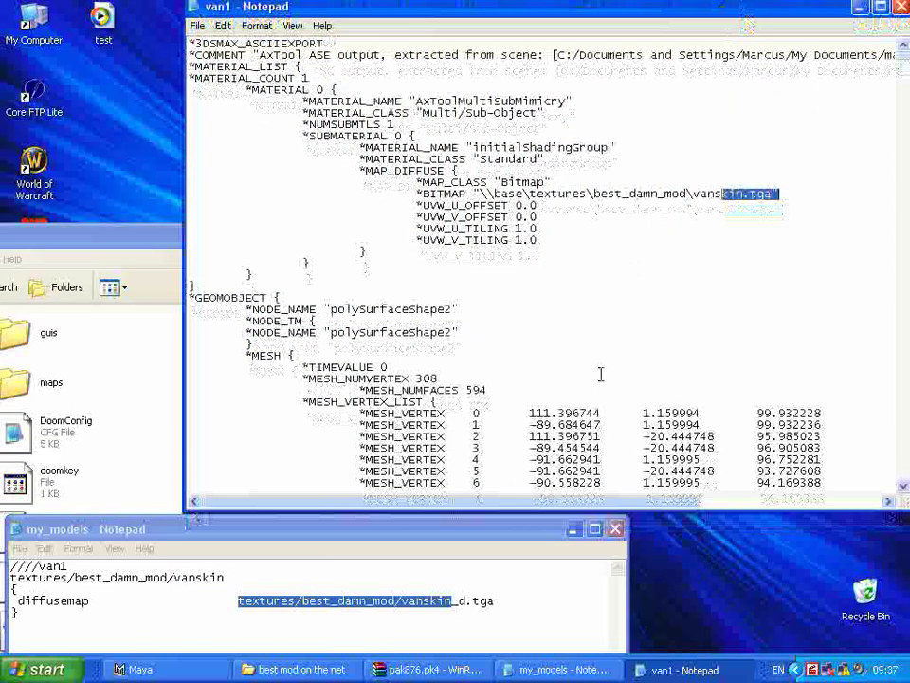
left_click_drag(565, 534, 580, 395)
left_click(657, 396)
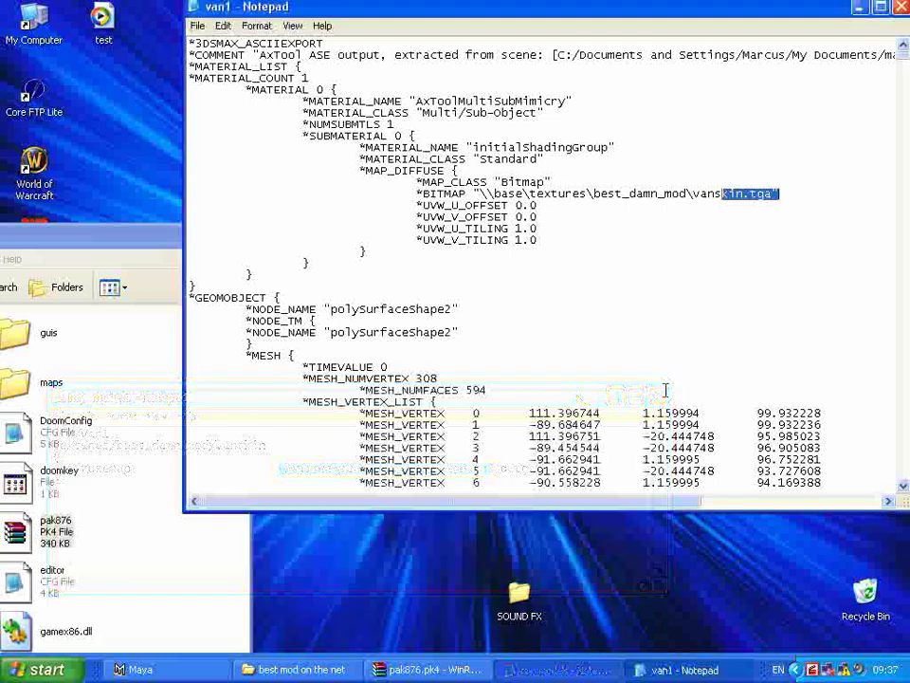
Save and close van1.ase, updating it in the pak876 archive.
left_click_drag(748, 17, 628, 61)
left_click(76, 68)
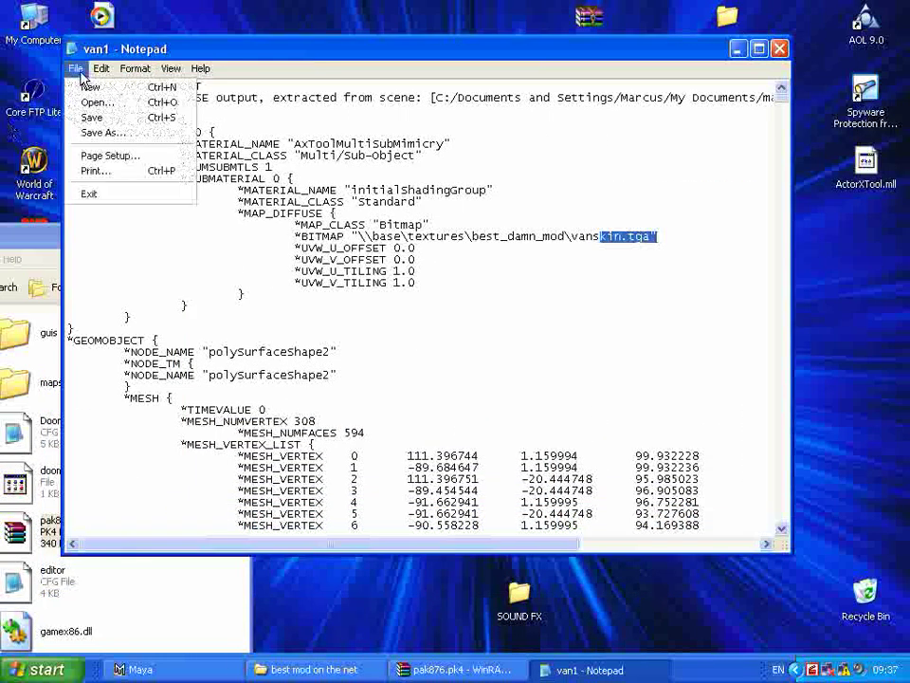
left_click(92, 117)
left_click(385, 385)
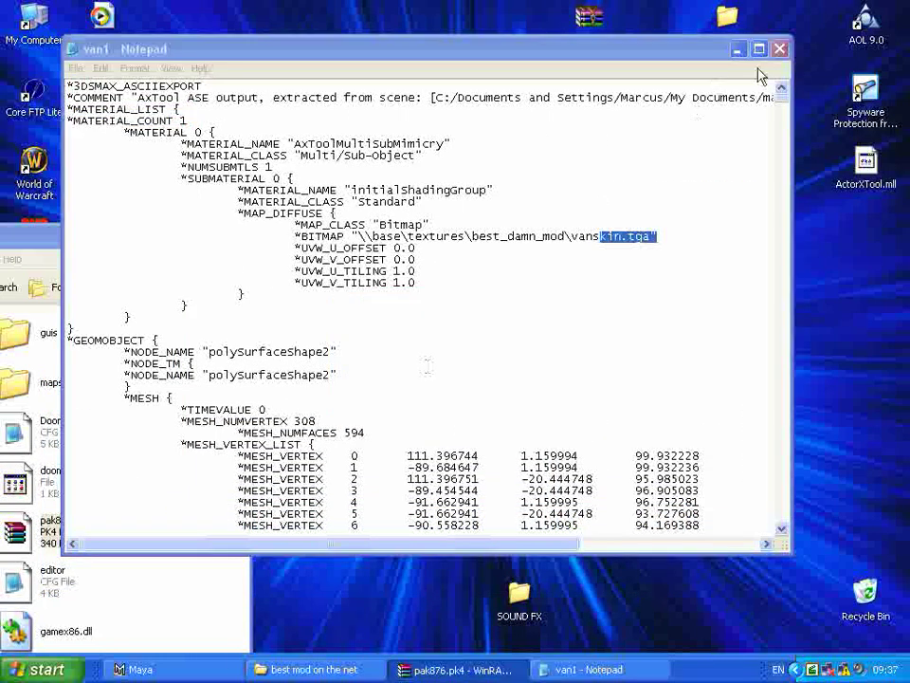
left_click(780, 49)
Run doom3 from the Doom 3 folder and load the best mod on the net mod.
left_click_drag(139, 235, 691, 23)
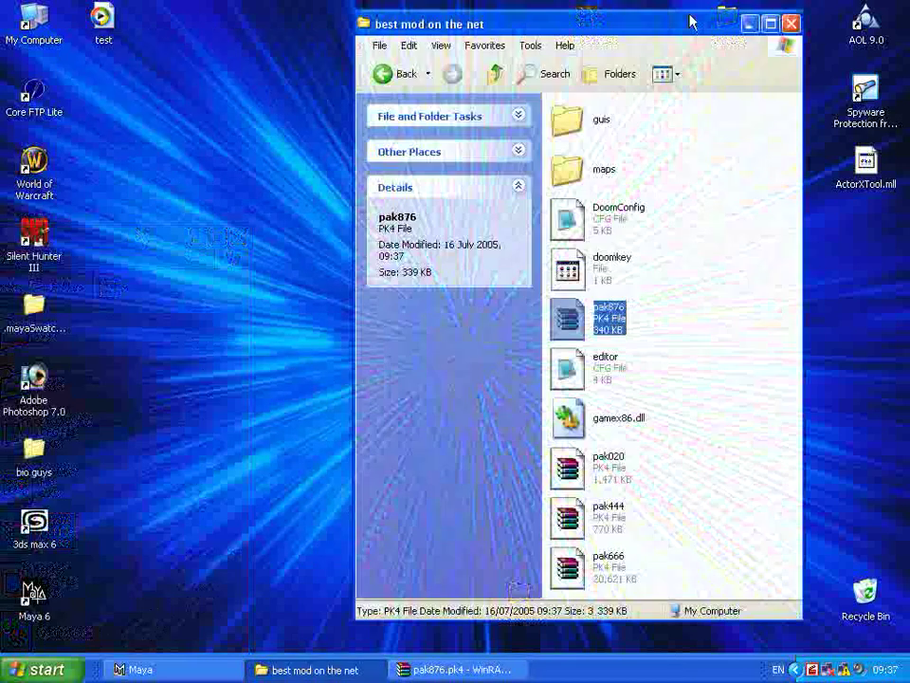
left_click(372, 77)
double_click(566, 163)
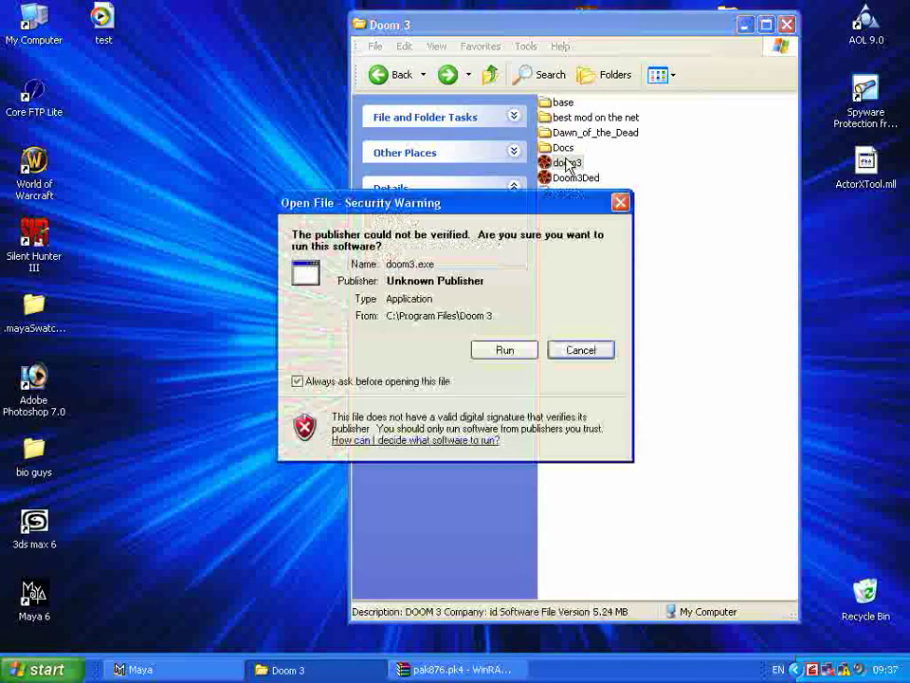
left_click(502, 354)
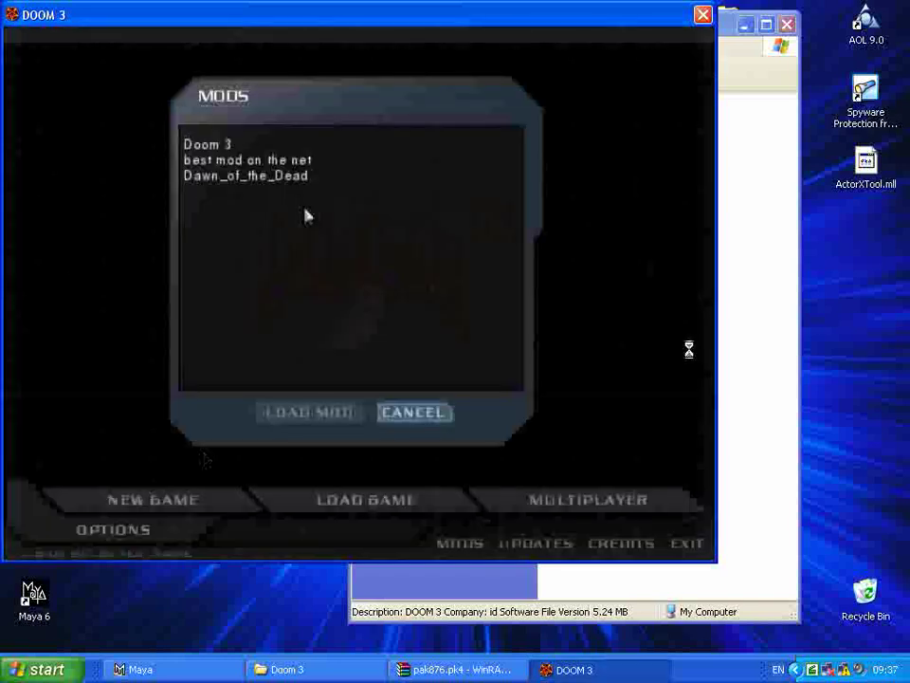
left_click(280, 161)
left_click(309, 412)
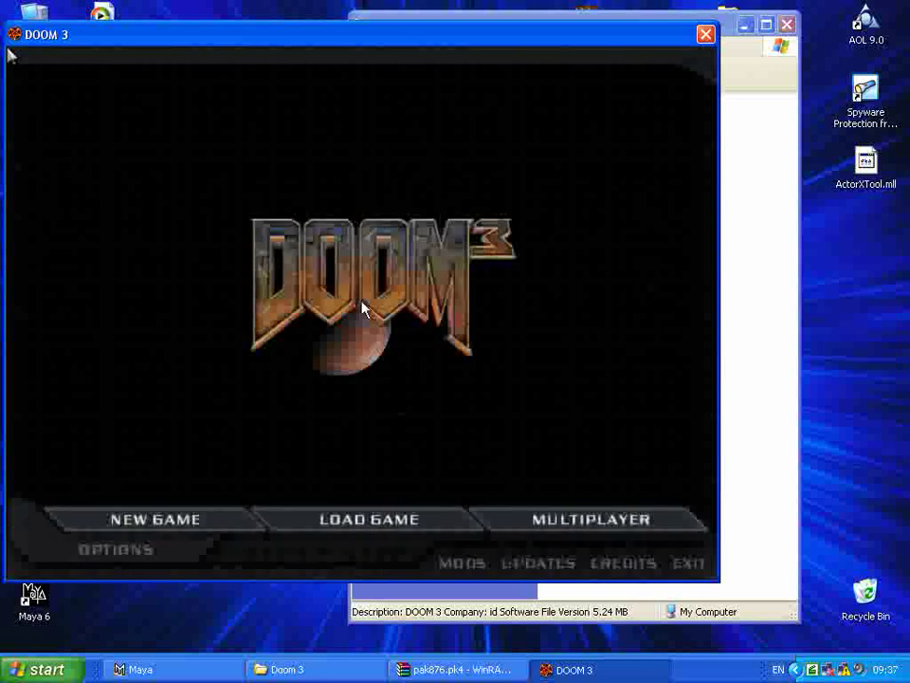
Launch the DOOMEdit level editor with the console command editor.
key("ctrl+alt+grave")
type("editor")
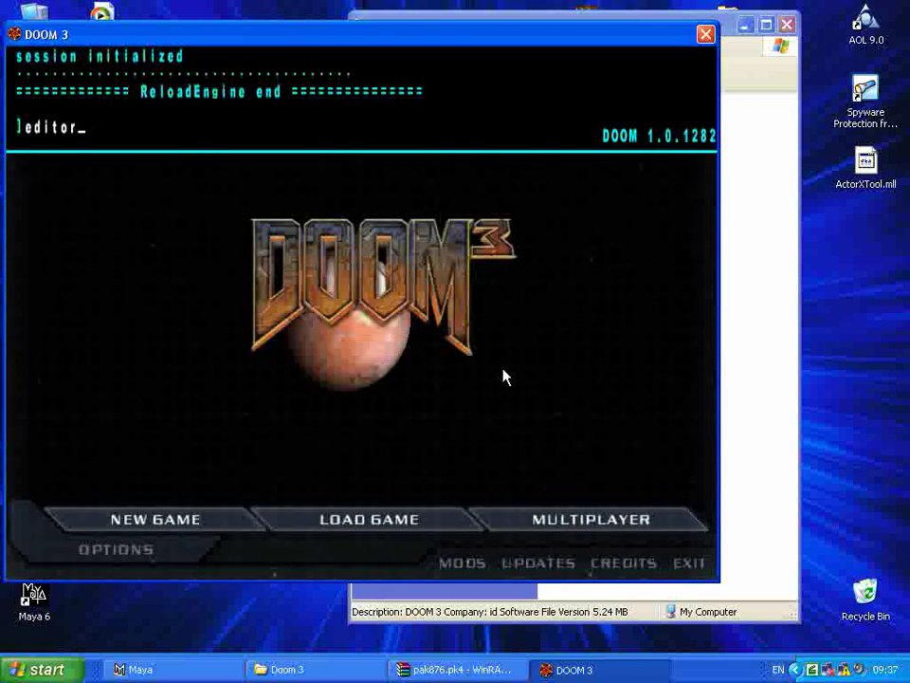
key("Return")
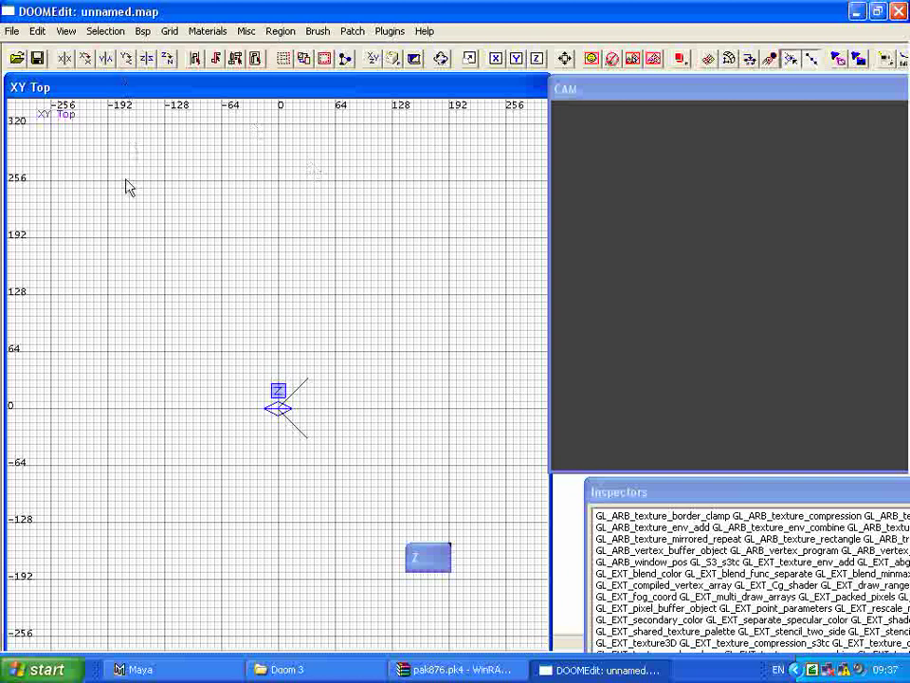
Draw a rectangular brush around the origin in the top view, and raise it to about 150 units tall in the front view.
scroll(240, 303, "down", 3)
scroll(249, 307, "up", 3)
mouse_move(130, 272)
left_mouse_down()
mouse_move(492, 564)
mouse_move(523, 571)
mouse_move(493, 555)
left_mouse_up()
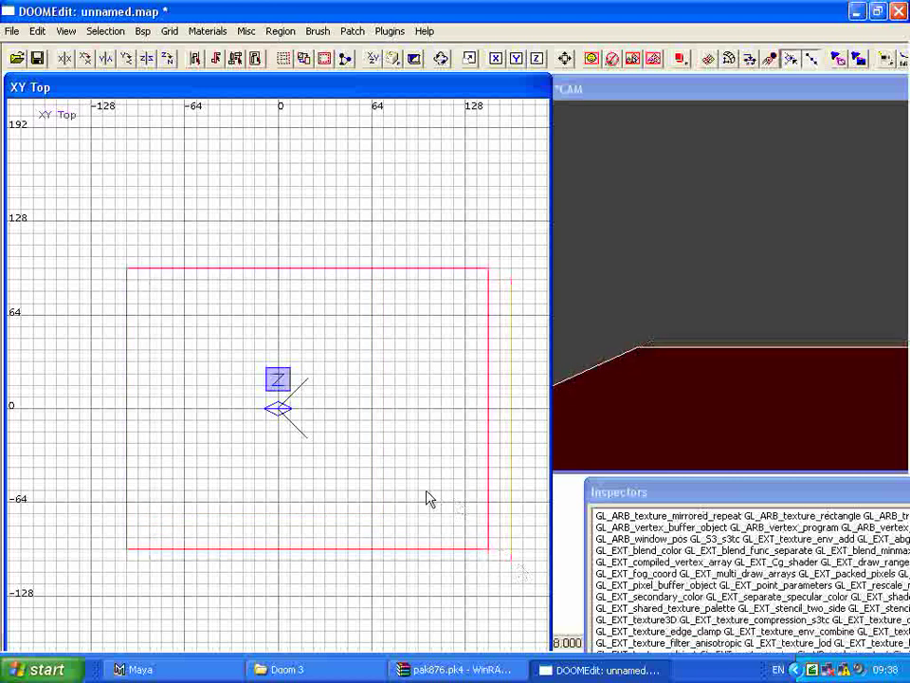
left_click_drag(427, 491, 414, 488)
left_click_drag(54, 384, 23, 385)
left_click_drag(243, 562, 255, 624)
key("ctrl+Tab")
mouse_move(305, 454)
left_mouse_down()
mouse_move(372, 200)
mouse_move(374, 126)
left_mouse_up()
Apply the a_boxpanel_06 texture from the base_wall folder to the brush.
left_click_drag(640, 496, 563, 318)
left_click(556, 600)
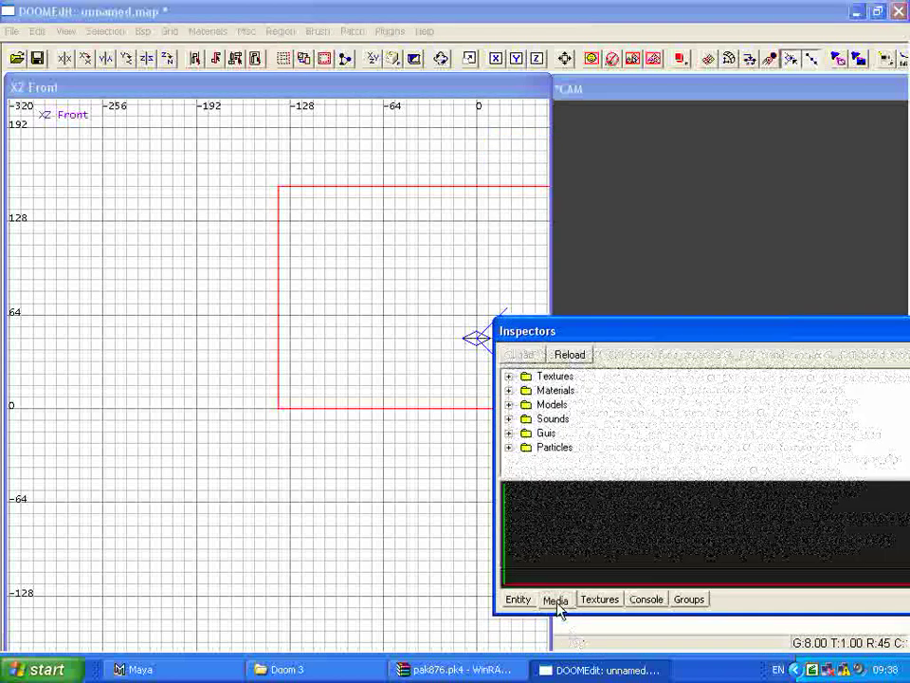
left_click(509, 376)
left_click(523, 389)
scroll(552, 483, "down", 2)
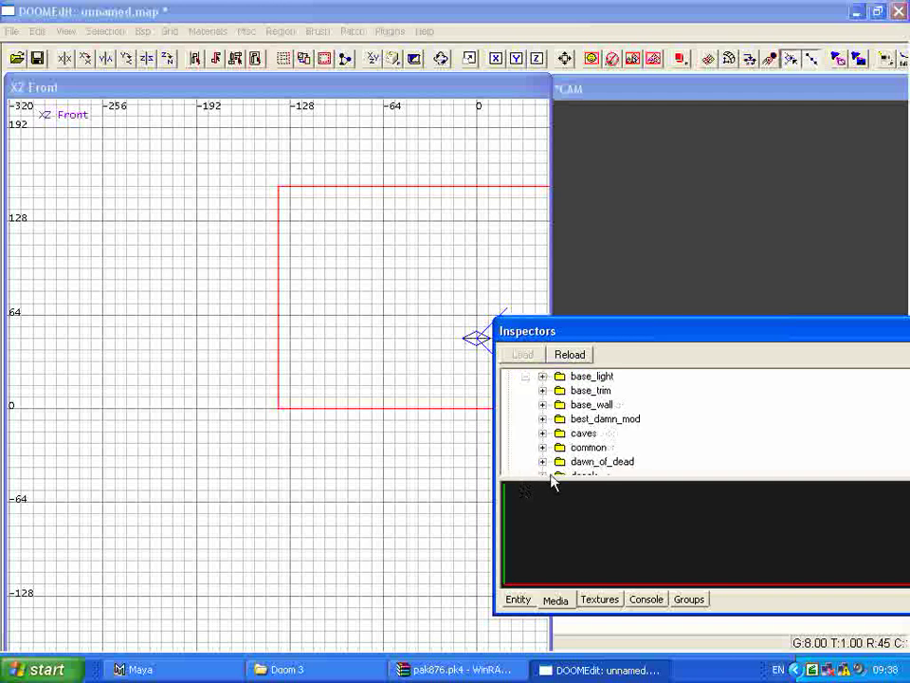
left_click(543, 405)
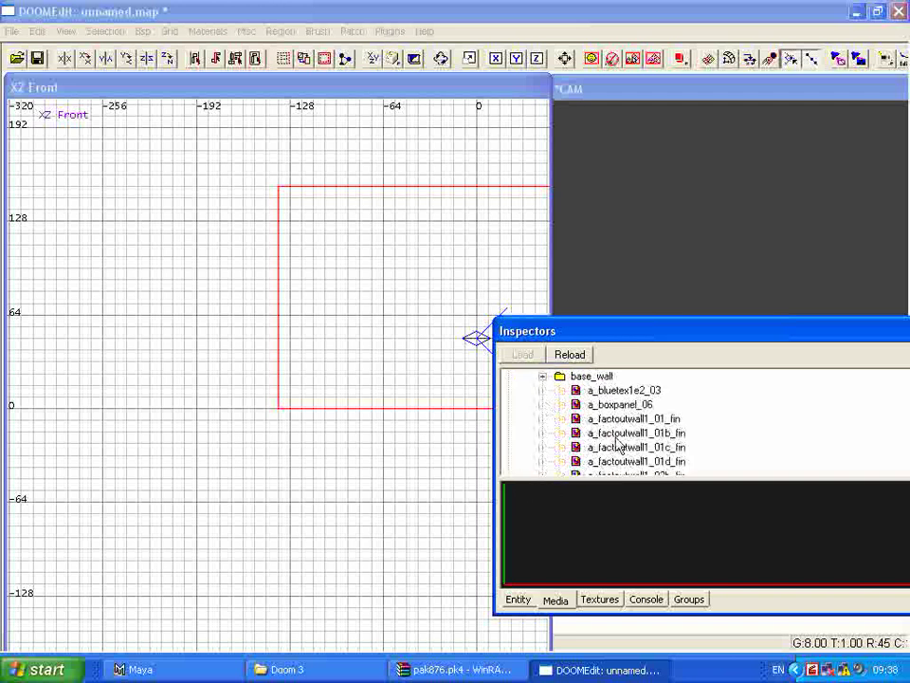
left_click(621, 404)
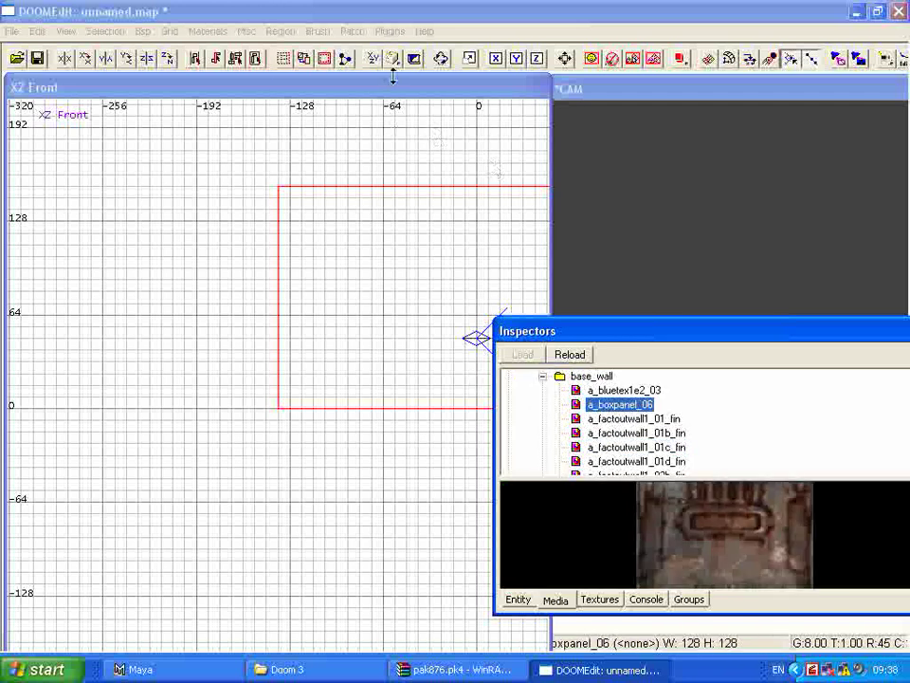
Hollow the textured brush into a room with separate walls, floor and ceiling.
left_click(324, 58)
left_click_drag(652, 340, 858, 481)
right_click_drag(853, 313, 787, 284)
right_click_drag(406, 350, 213, 342)
scroll(407, 350, "down", 1)
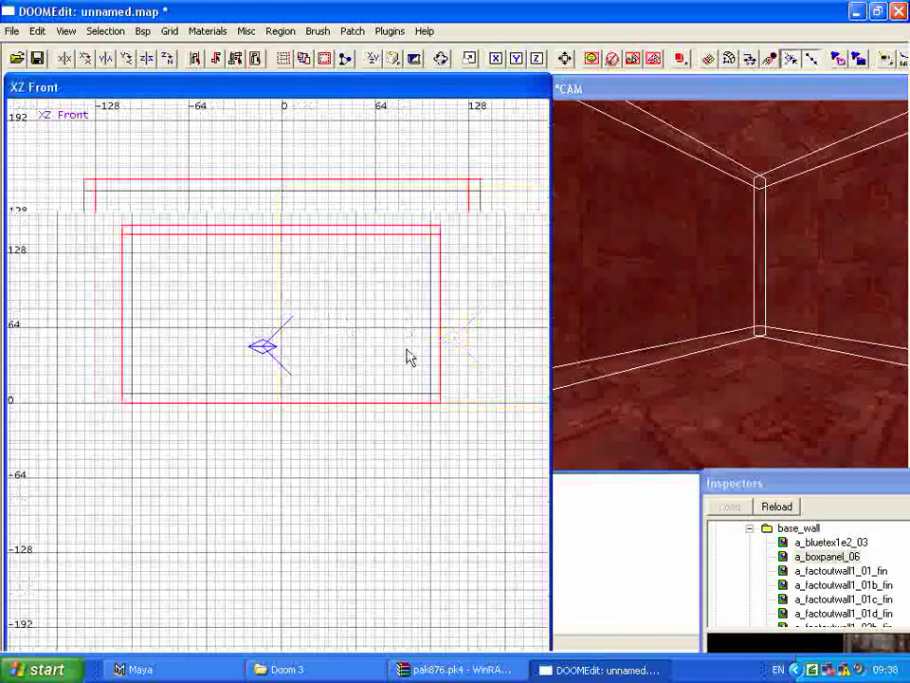
scroll(410, 356, "down", 3)
key("ctrl+Tab")
key("ctrl+Tab")
Move the room's end wall outward in the top view to about Y -352.
key("Escape")
mouse_move(613, 302)
right_mouse_down()
mouse_move(871, 271)
mouse_move(895, 299)
mouse_move(697, 289)
right_mouse_up()
left_click(697, 288, "shift")
mouse_move(569, 304)
right_mouse_down()
mouse_move(616, 306)
mouse_move(587, 309)
right_mouse_up()
left_click_drag(388, 409, 382, 545)
key("Escape")
Select the remaining walls, floor and ceiling, and stretch them to meet the moved end wall.
right_click_drag(868, 274, 833, 159)
left_click(833, 159, "shift")
left_click(832, 153, "shift")
left_click(790, 371, "shift")
right_click_drag(790, 372, 607, 284)
left_click(607, 284, "shift")
left_click_drag(358, 454, 339, 637)
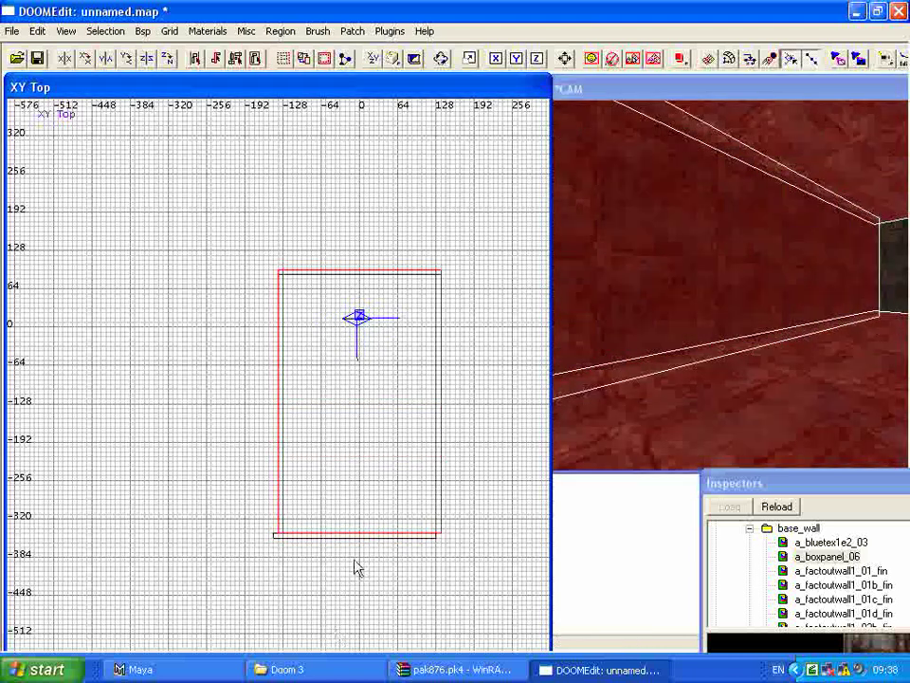
Shift the end wall about 8 units along X to line it up with the side walls.
key("Escape")
left_click(382, 544, "shift")
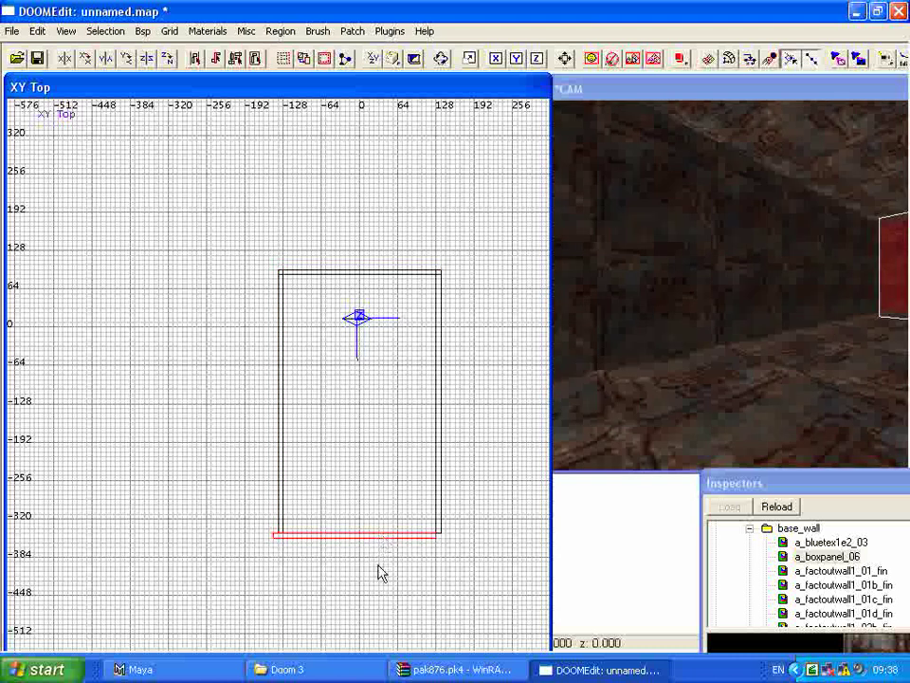
left_click_drag(377, 537, 381, 537)
key("Escape")
Insert van1.ase from models/best_damn_mod as a new model in the middle of the room.
mouse_move(791, 380)
right_mouse_down()
mouse_move(907, 355)
mouse_move(853, 370)
right_mouse_up()
right_click_drag(146, 419, 97, 416)
right_click(284, 415)
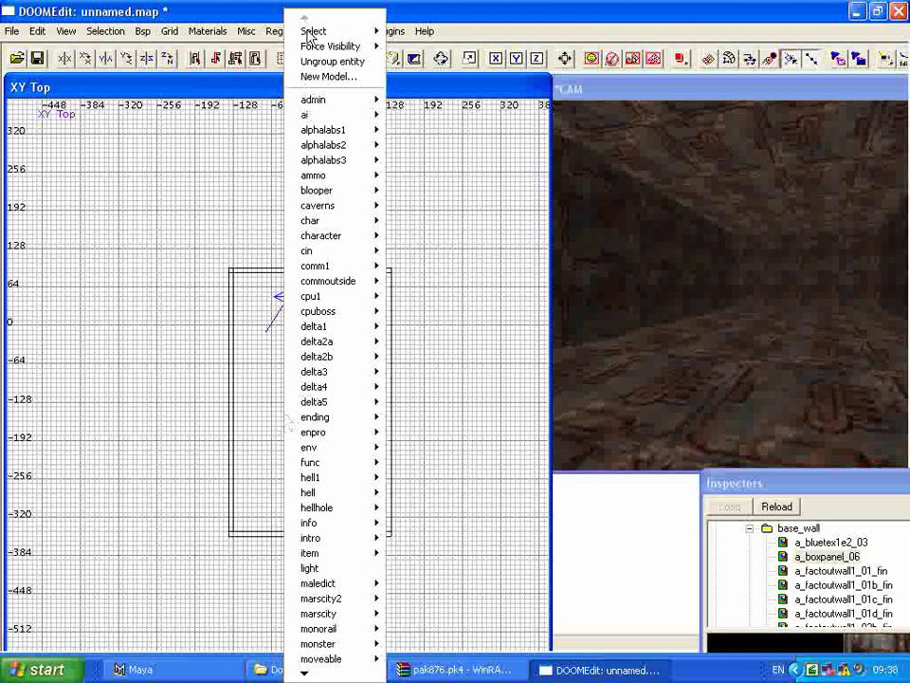
left_click(318, 77)
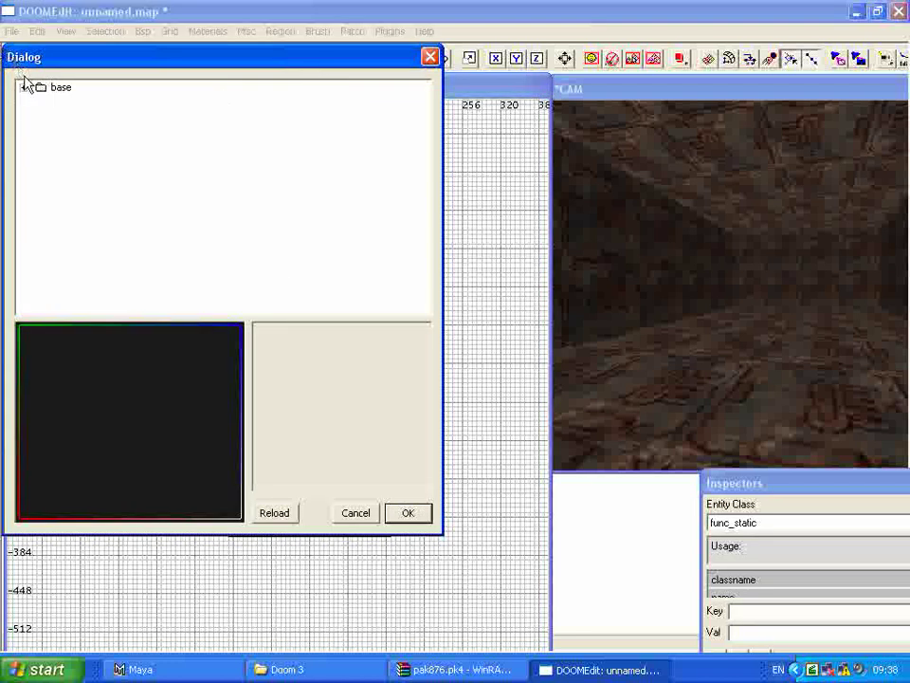
left_click(25, 88)
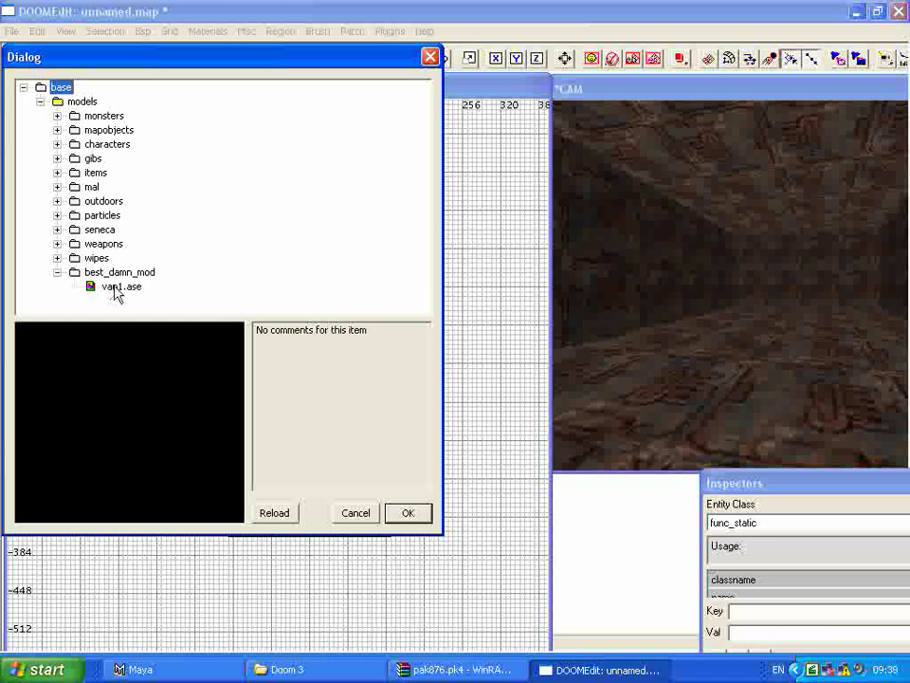
left_click_drag(26, 388, 306, 456)
left_click(409, 513)
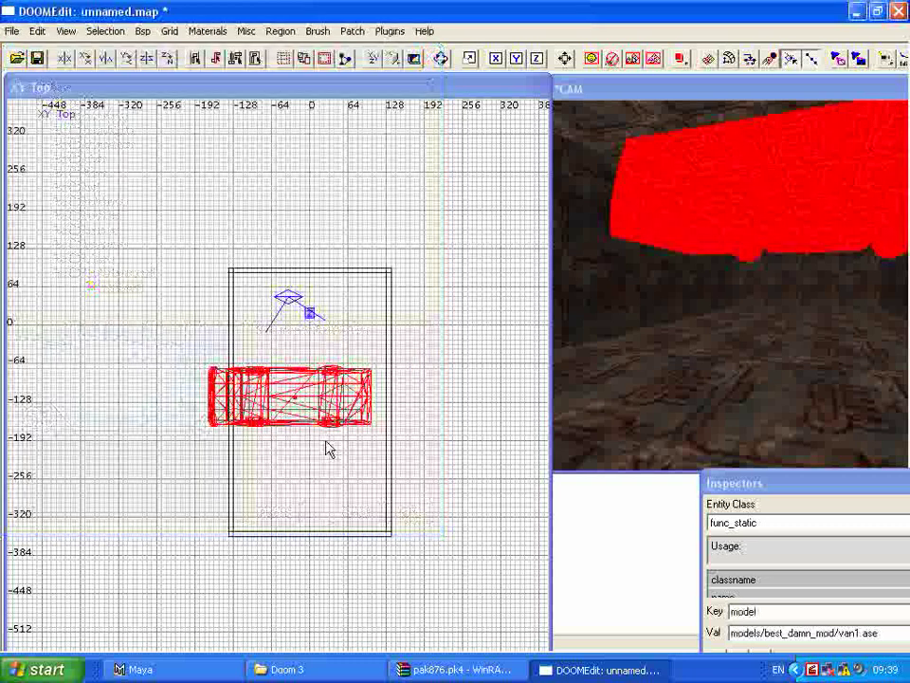
Rotate the van 90 degrees about the Z axis and move it alongside the room's side wall, centred at about X -80.
left_click(87, 64)
key("ctrl+z")
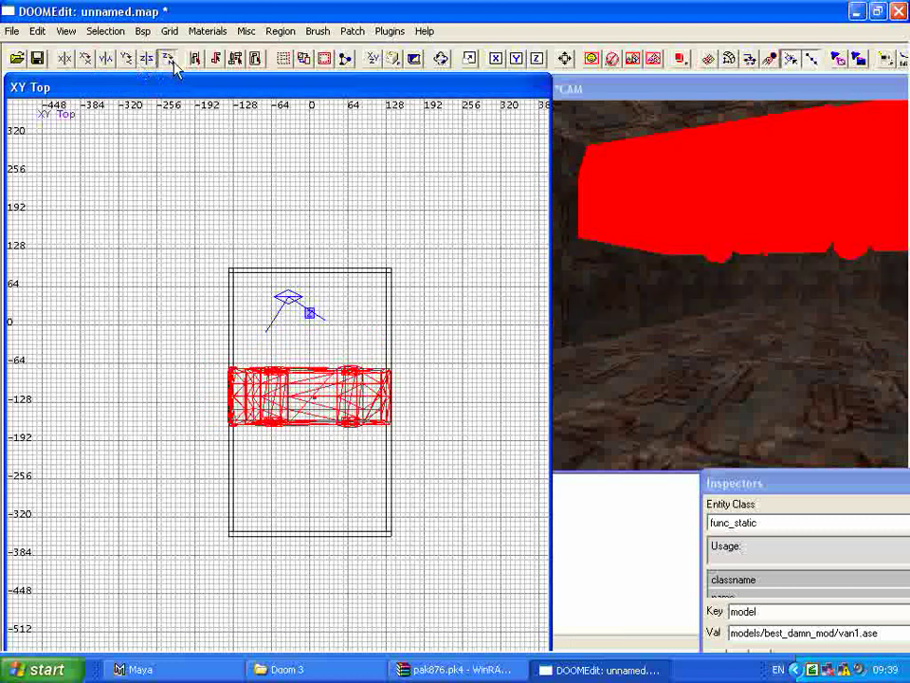
left_click(169, 62)
left_click_drag(308, 396, 259, 444)
Lower the van onto the room's floor in the front view and deselect it.
key("ctrl+Tab")
left_click_drag(298, 366, 297, 408)
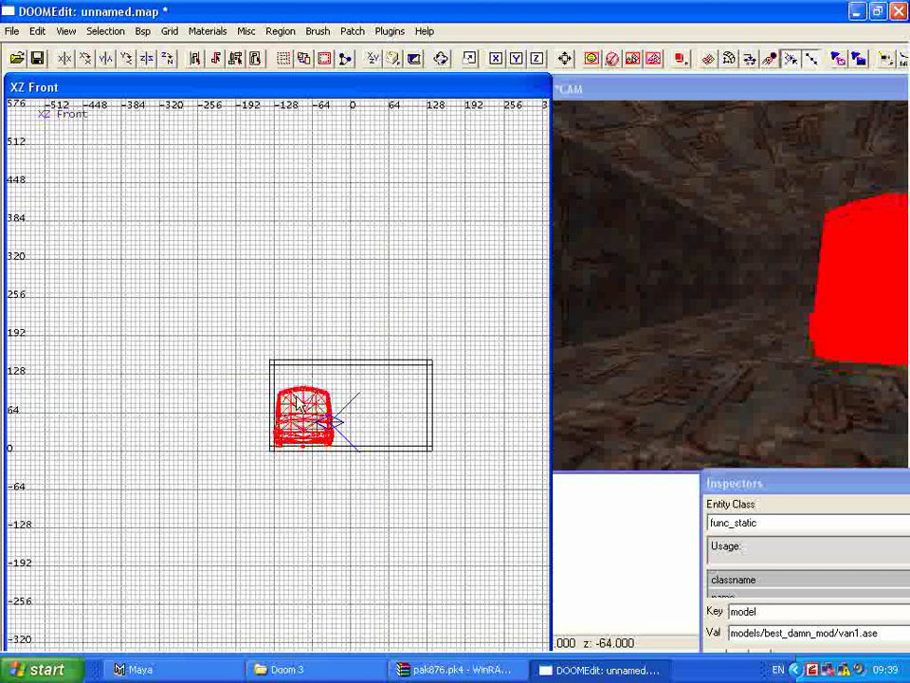
key("ctrl+Tab")
right_click_drag(799, 290, 654, 328)
key("Escape")
key("ctrl+Tab")
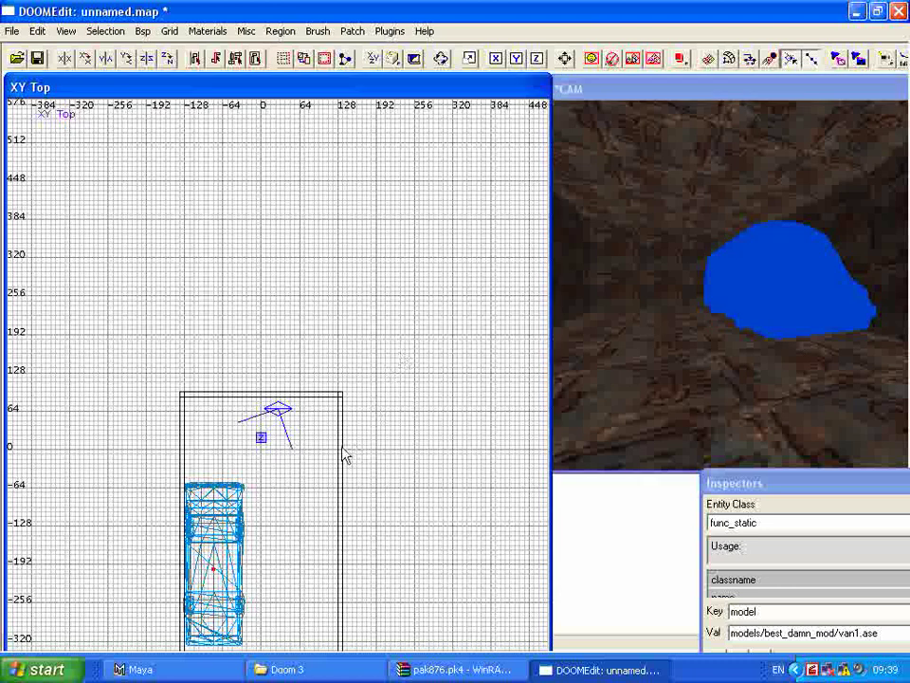
Add a light entity inside the room, in front of the van, at about X 64, Y 56.
right_click(315, 416)
left_click(373, 569)
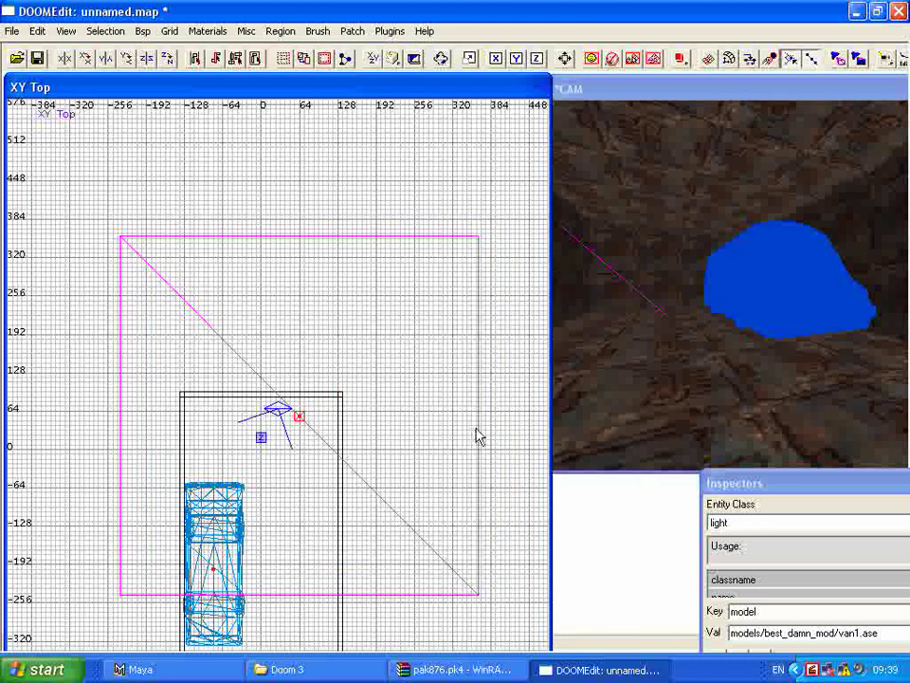
right_click_drag(479, 437, 432, 435)
middle_click(505, 283)
key("super")
left_click(435, 340)
Place a second light near the room's opposite end at about X 104, Y -307, and deselect it.
middle_click_drag(301, 415, 239, 489)
left_click_drag(255, 416, 270, 638)
right_click_drag(270, 638, 324, 450)
left_click_drag(323, 449, 342, 430)
key("Escape")
Turn on the lit, rendered display in the camera view with the van in frame.
right_click_drag(834, 327, 858, 297)
key("F3")
key("F4")
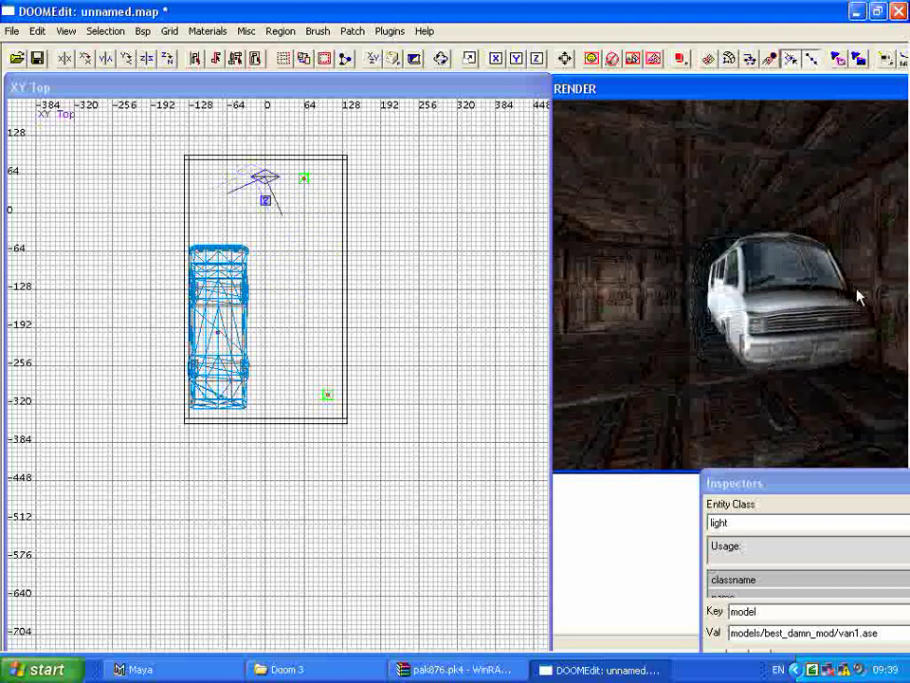
Move the van about 16 units along X, away from the side wall.
left_click(805, 293, "shift")
left_click_drag(234, 317, 243, 317)
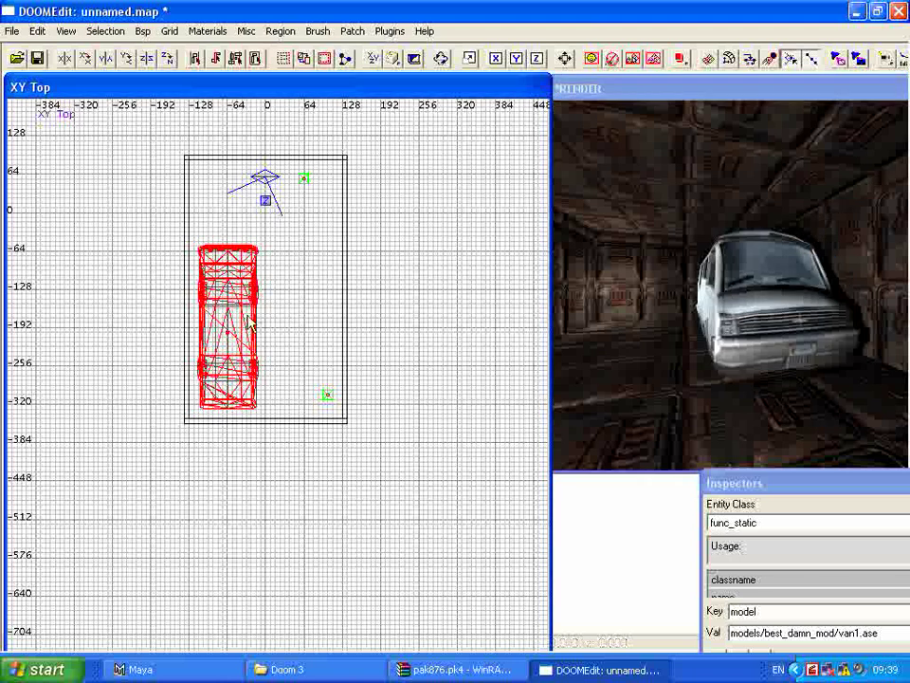
right_click_drag(850, 365, 839, 366)
Add a monster_zombie_jumpsuit entity on the floor area beside the van as a scale reference.
right_click(302, 356)
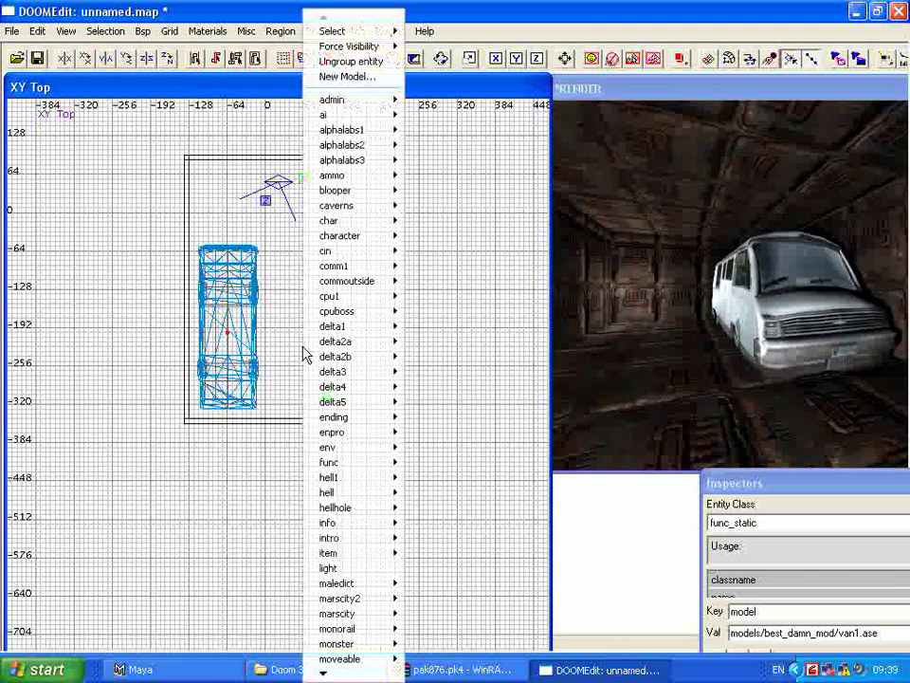
mouse_move(356, 654)
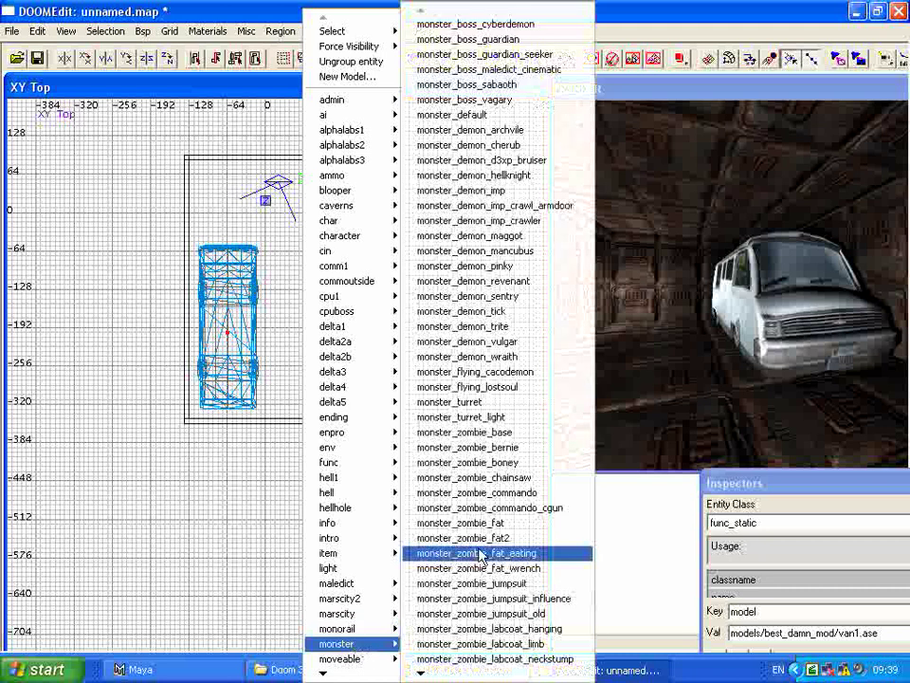
left_click(580, 569)
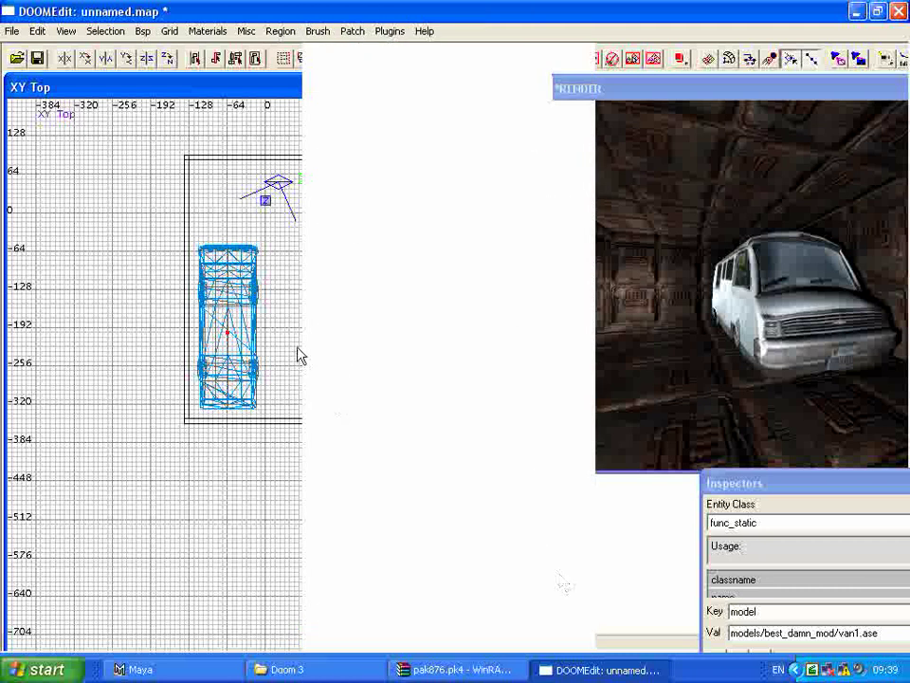
left_click_drag(317, 330, 281, 315)
Lower the zombie in the front view until its feet rest on the room's floor.
key("ctrl+Tab")
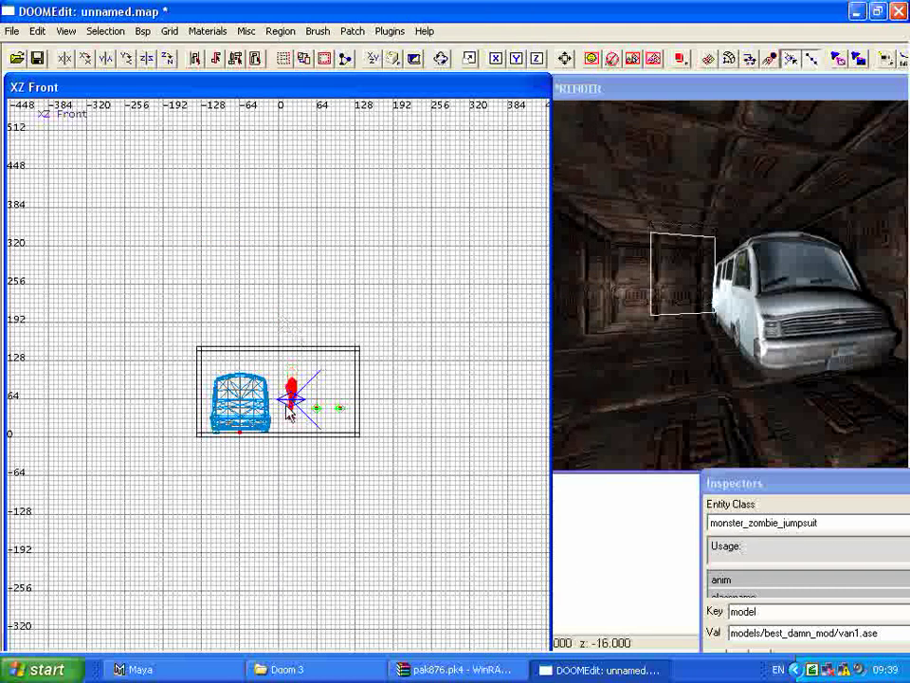
scroll(302, 465, "up", 6)
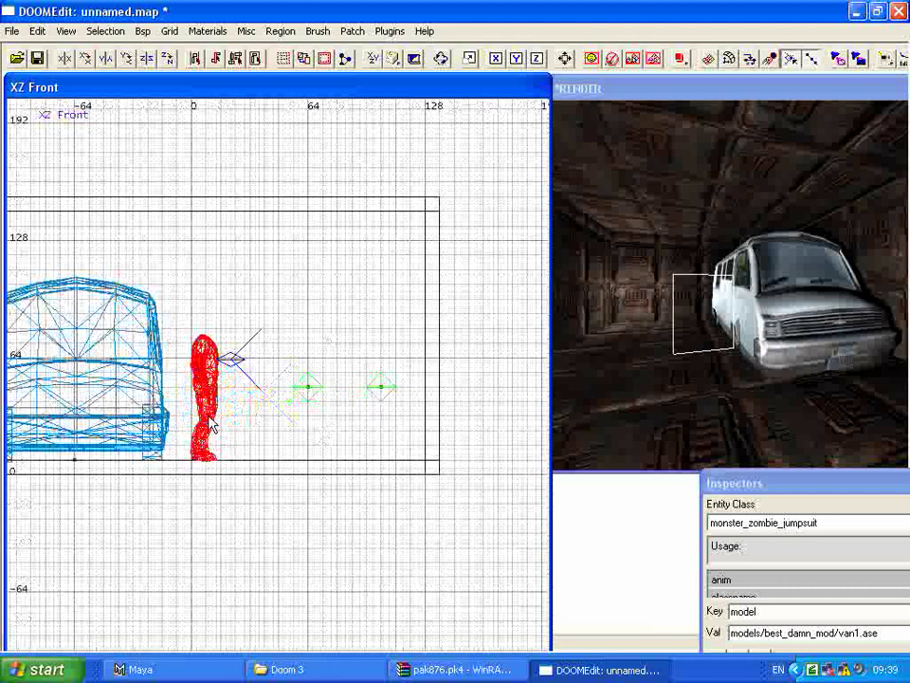
right_click_drag(722, 322, 692, 296)
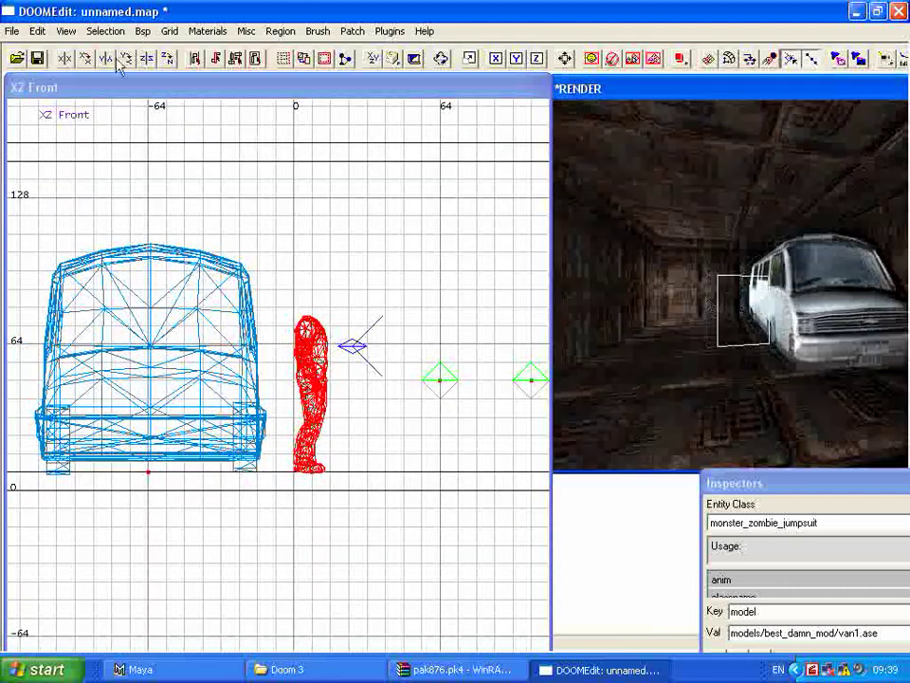
Reposition the Inspectors window to expose the angle controls and set the zombie's angle to 180.
right_click_drag(907, 436, 854, 456)
left_click_drag(775, 485, 678, 422)
right_click_drag(720, 315, 744, 244)
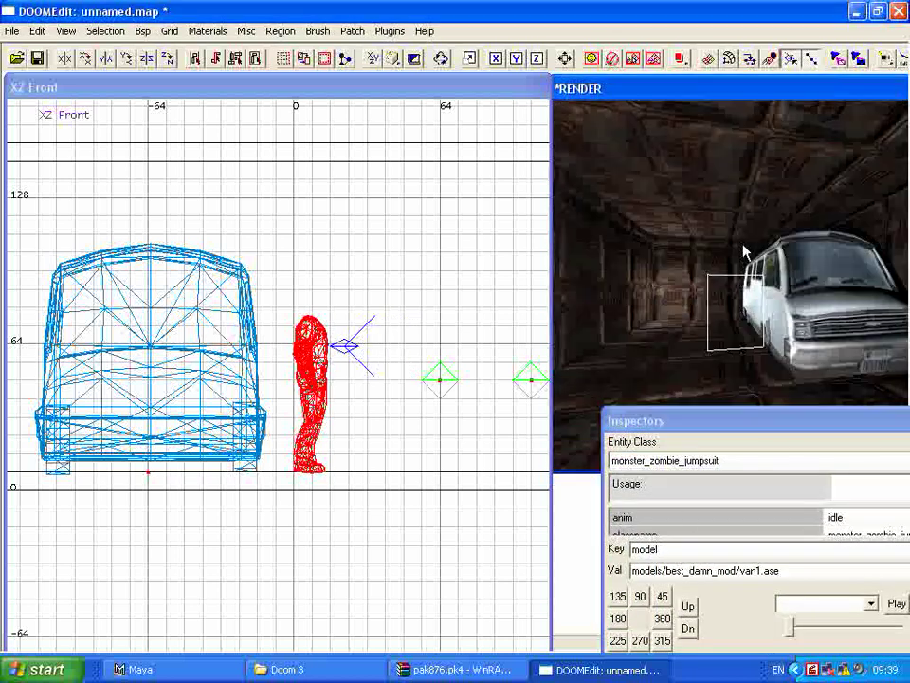
left_click(641, 597)
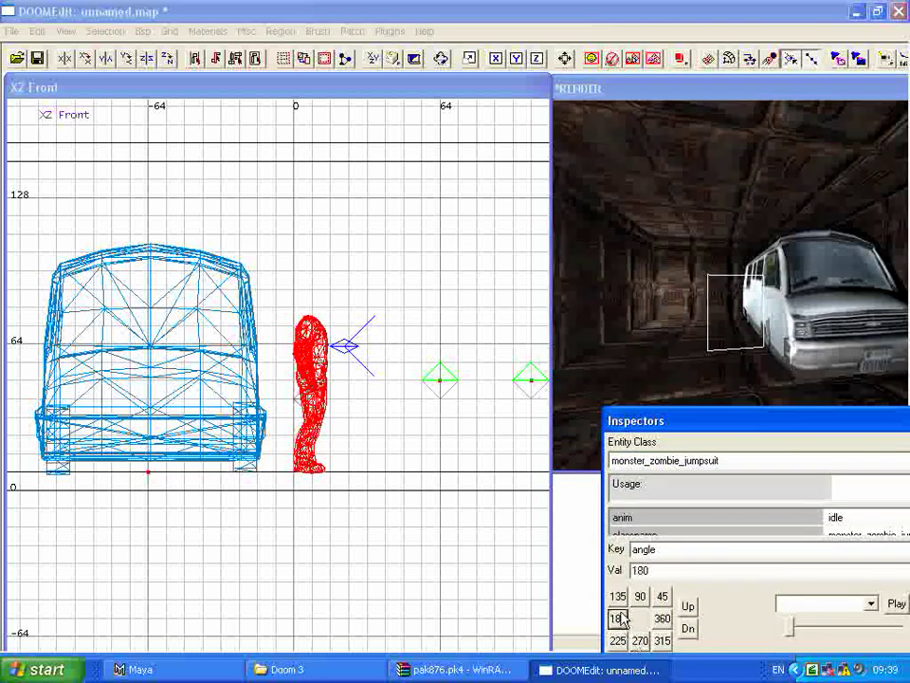
left_click(370, 437)
key("ctrl+Tab")
key("ctrl+Tab")
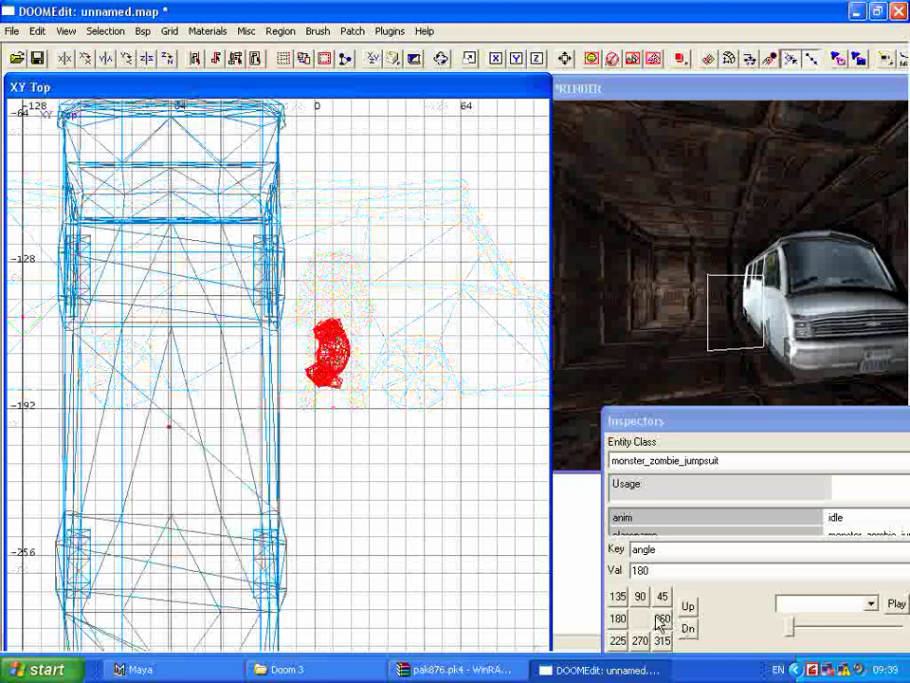
Set the zombie's angle to 270, reselect it and refresh the rendered view.
left_click(642, 596)
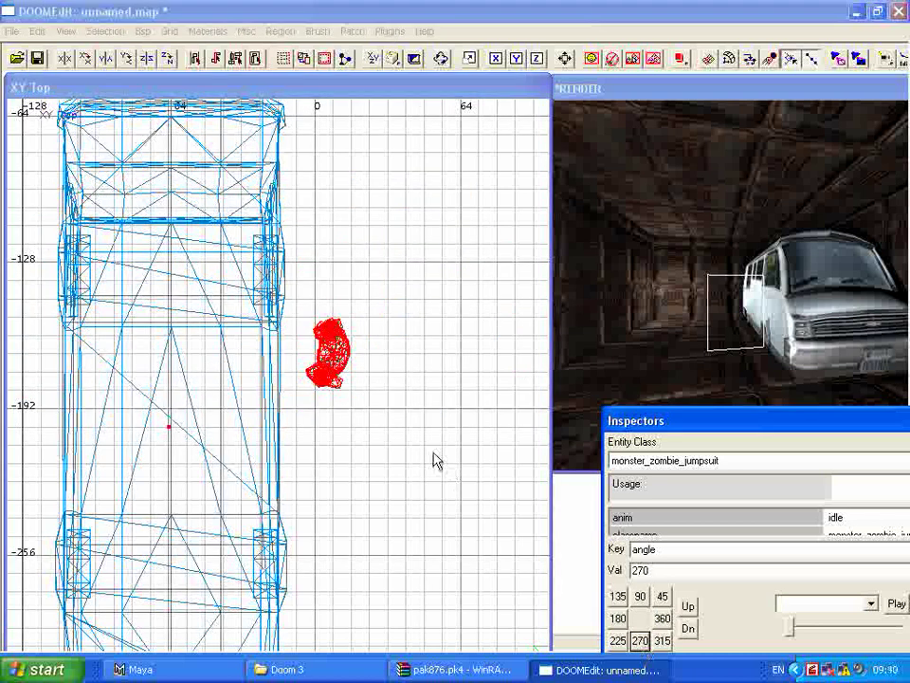
key("Escape")
left_click(352, 359, "shift")
key("F3")
key("F3")
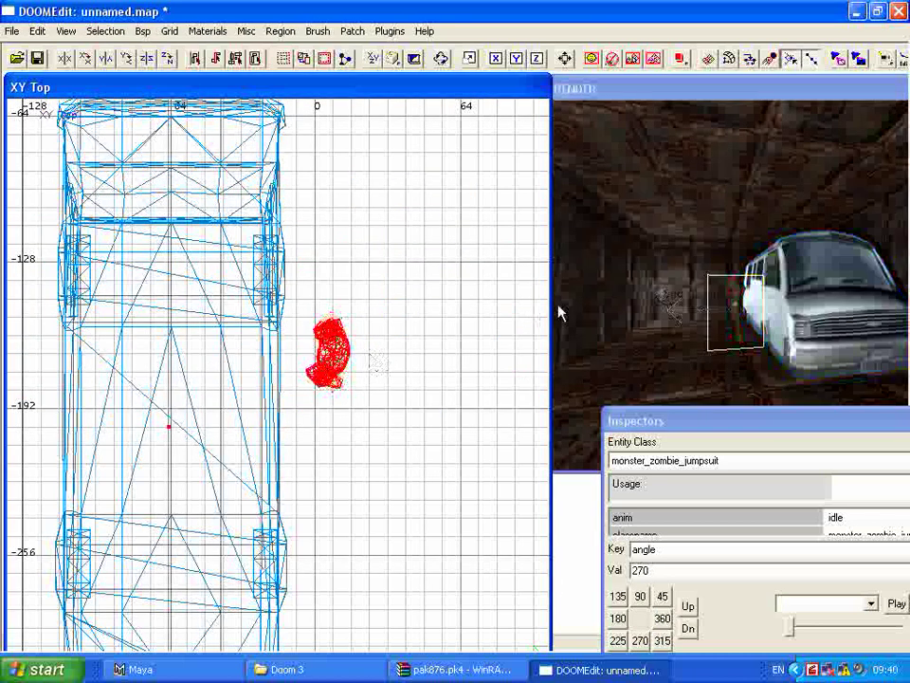
Set the zombie's angle to 90, deselect it, and inspect the van's scale and textures beside it in the rendered view.
left_click(763, 628)
key("Escape")
right_click_drag(617, 267, 872, 281)
left_click_drag(736, 411, 712, 460)
mouse_move(834, 248)
right_mouse_down()
mouse_move(848, 239)
mouse_move(866, 288)
mouse_move(823, 297)
mouse_move(877, 286)
mouse_move(623, 263)
mouse_move(650, 325)
mouse_move(663, 315)
mouse_move(656, 329)
mouse_move(772, 356)
mouse_move(823, 329)
mouse_move(764, 300)
mouse_move(743, 347)
mouse_move(706, 252)
mouse_move(823, 290)
mouse_move(783, 345)
mouse_move(818, 333)
mouse_move(814, 327)
mouse_move(857, 301)
mouse_move(821, 350)
mouse_move(730, 242)
mouse_move(784, 451)
mouse_move(783, 276)
mouse_move(850, 321)
mouse_move(752, 281)
mouse_move(811, 248)
right_mouse_up()
right_click_drag(796, 351, 730, 355)
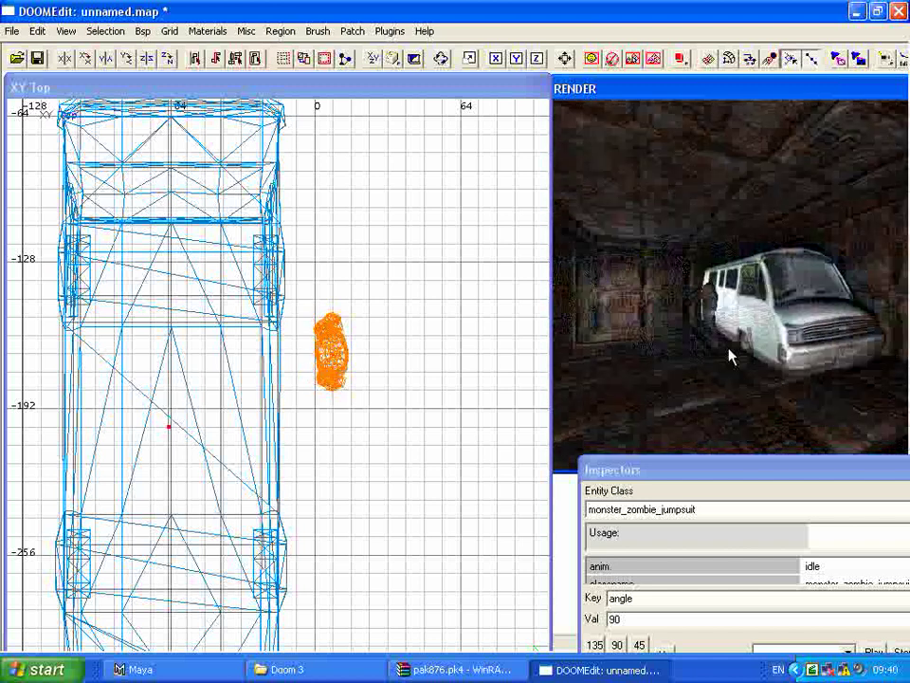
right_click_drag(855, 422, 782, 356)
right_click_drag(684, 347, 806, 318)
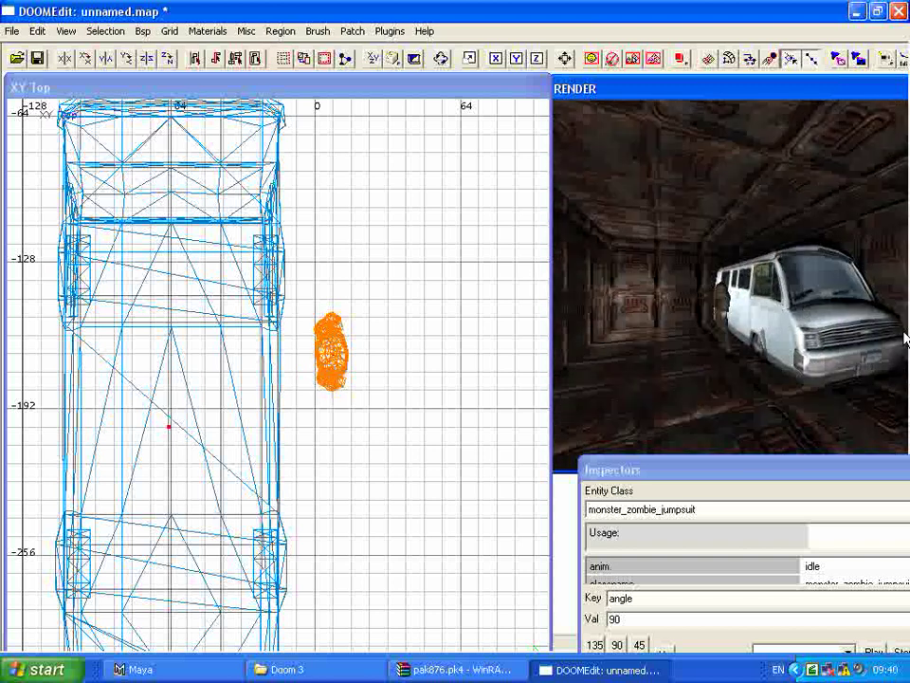